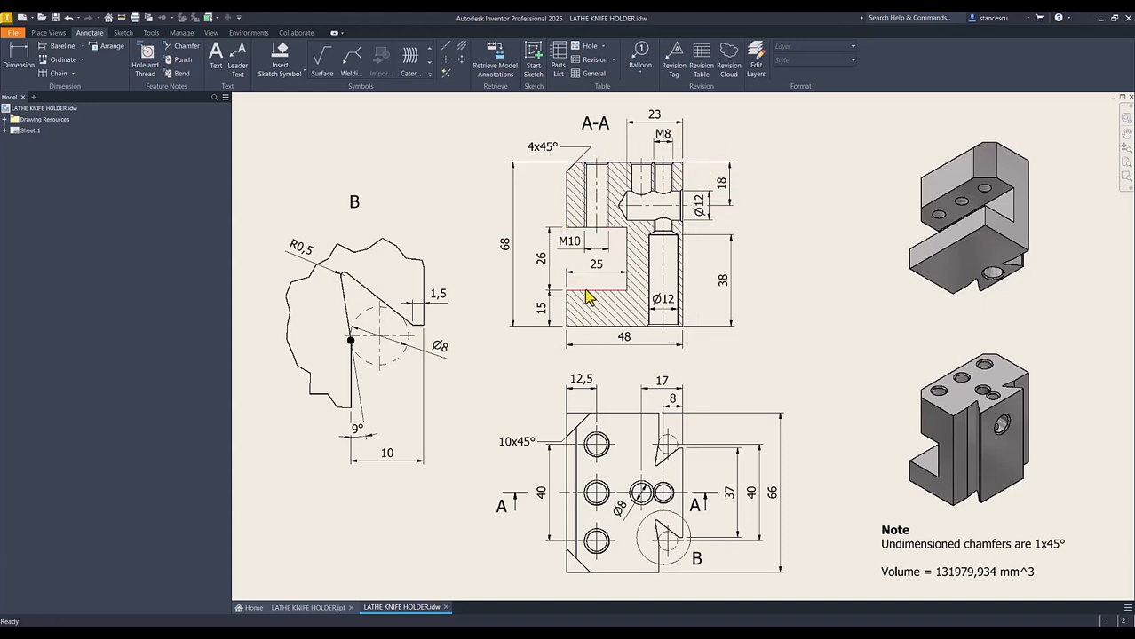
# Step: Examine the overall height, width and depth dimensions in the lathe knife holder drawing
pyautogui.click(510, 254)
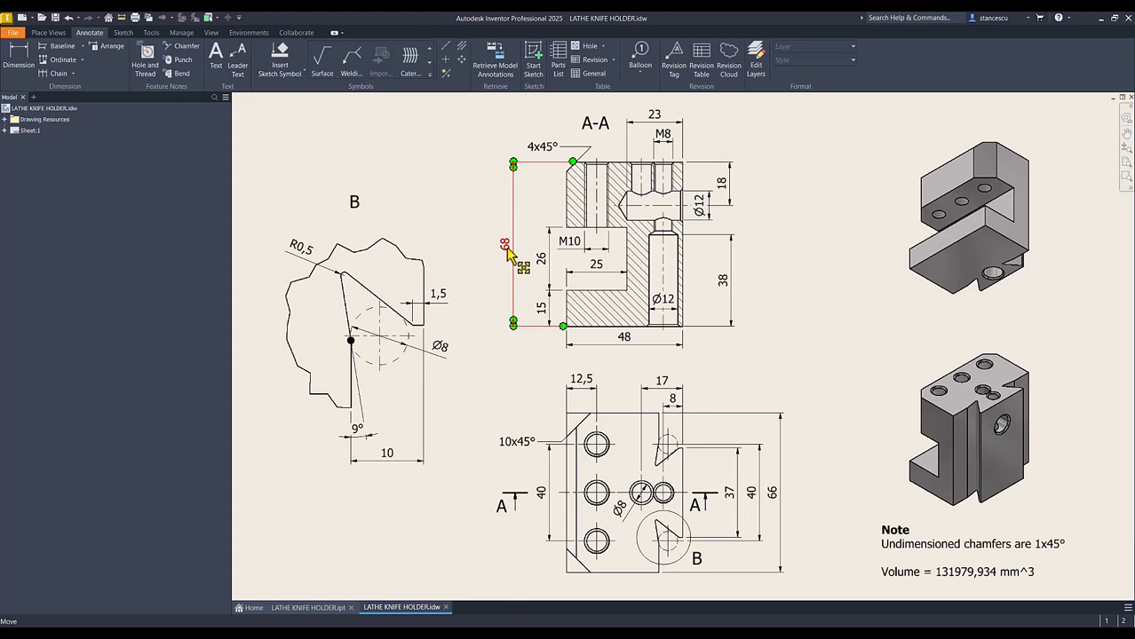
pyautogui.click(626, 344)
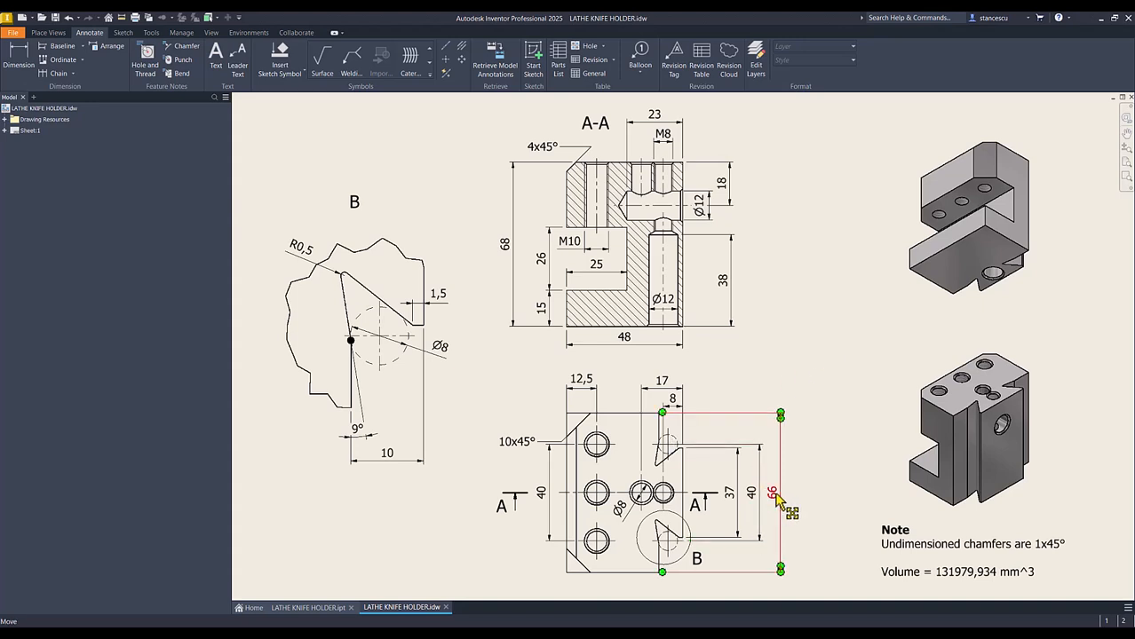
pyautogui.click(802, 286)
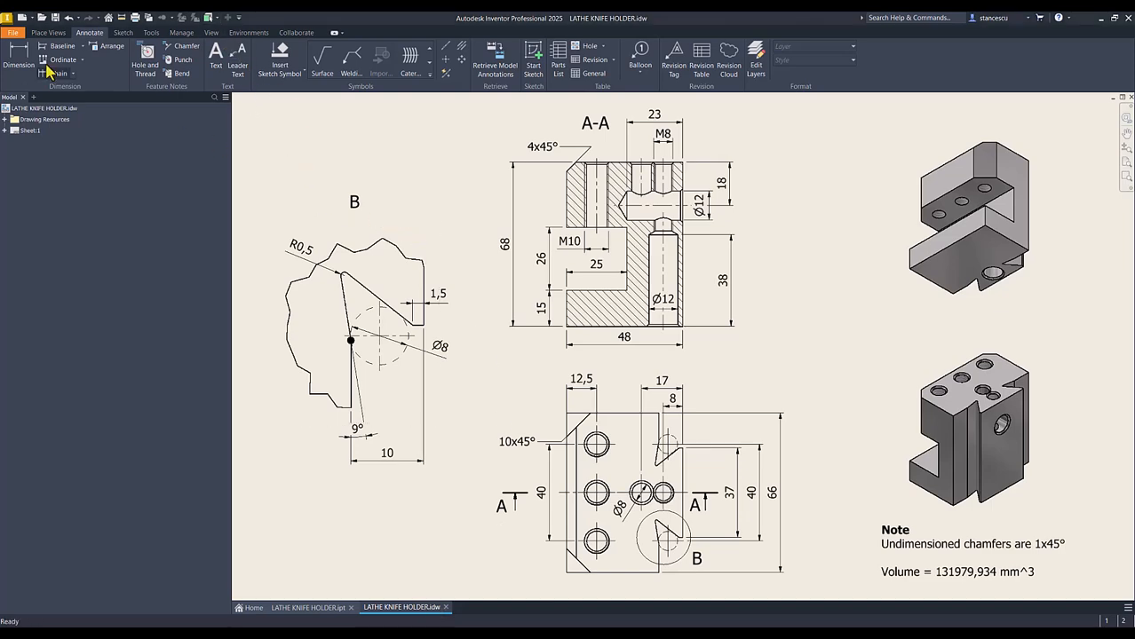
# Step: Create a new part and start a 2D sketch on the front XY plane
pyautogui.click(21, 17)
pyautogui.doubleClick(493, 206)
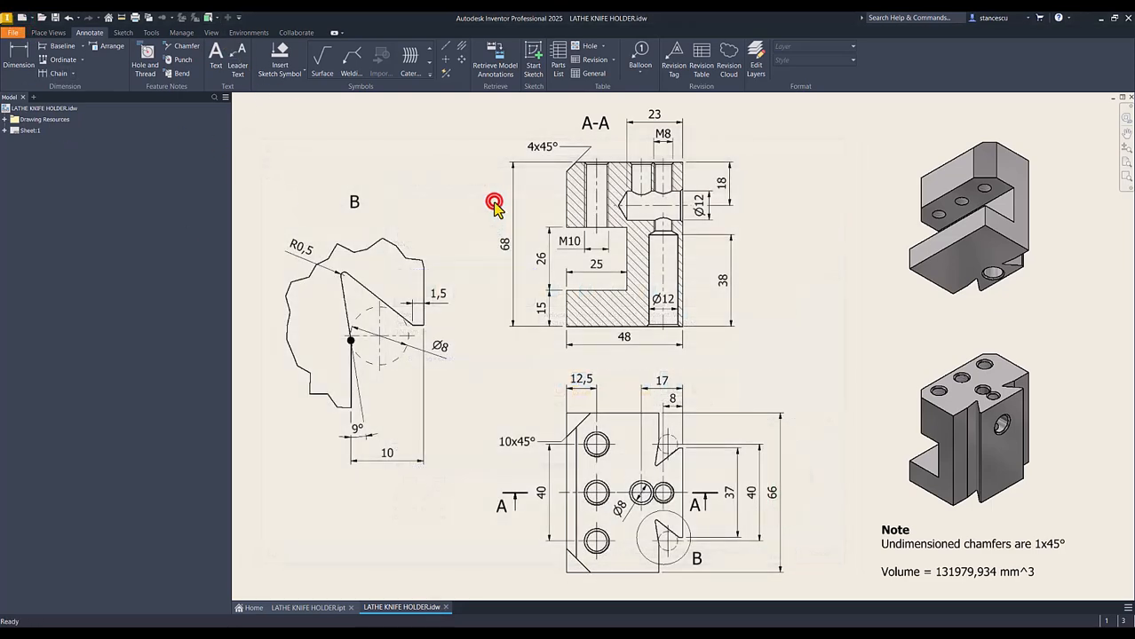
pyautogui.click(22, 55)
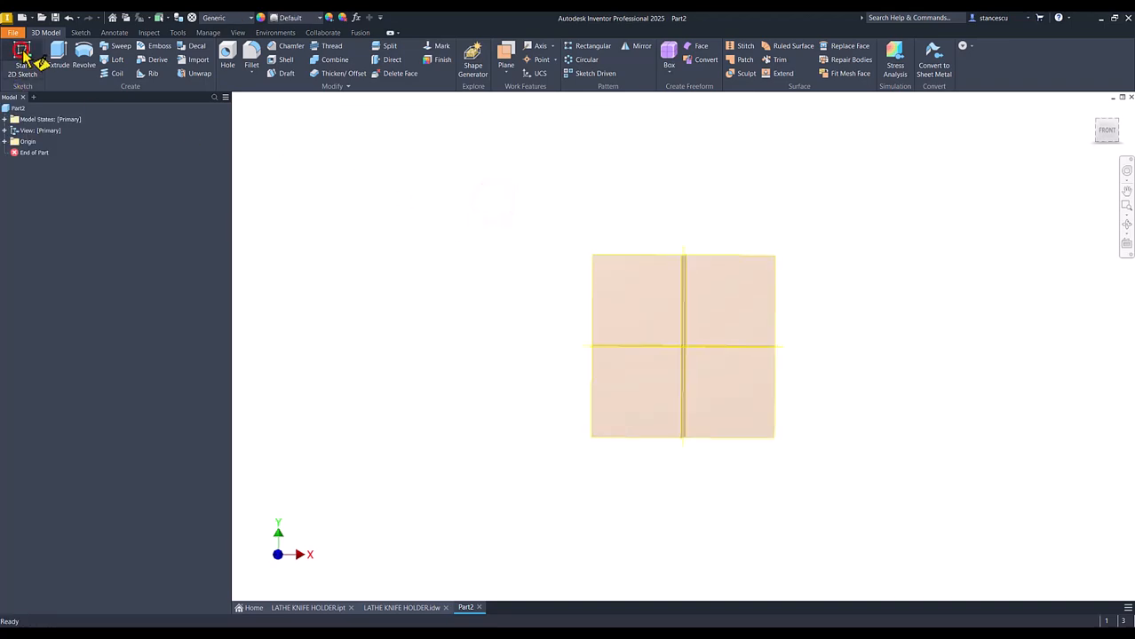
pyautogui.click(604, 214)
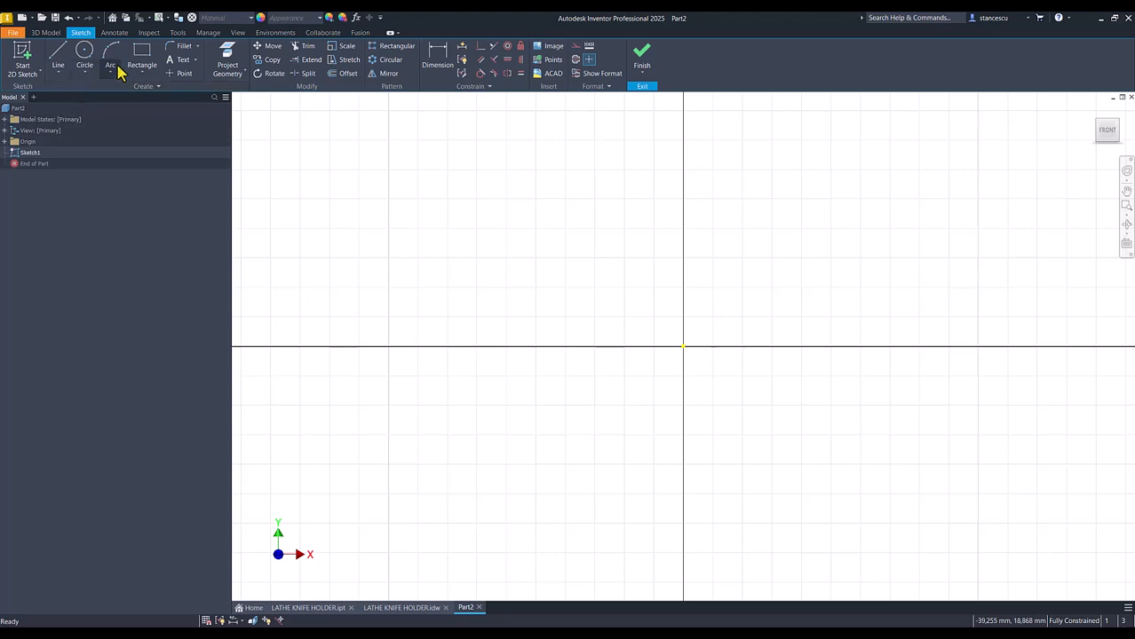
# Step: Draw a rectangle 48 mm wide and 68 mm high with its lower-left corner at the origin
pyautogui.click(142, 53)
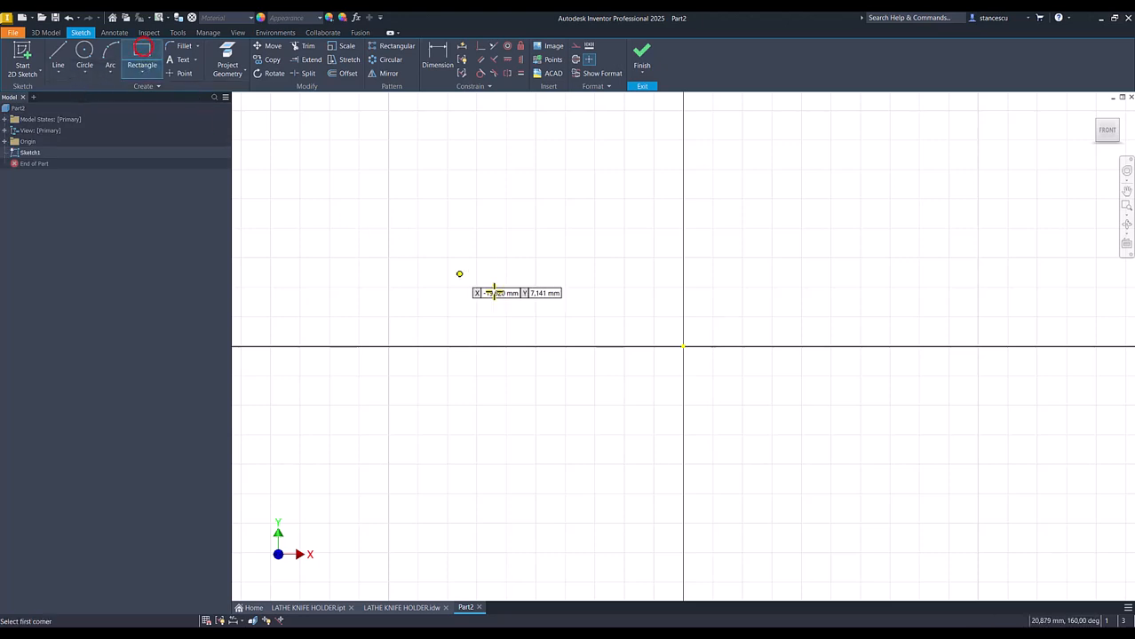
pyautogui.click(682, 347)
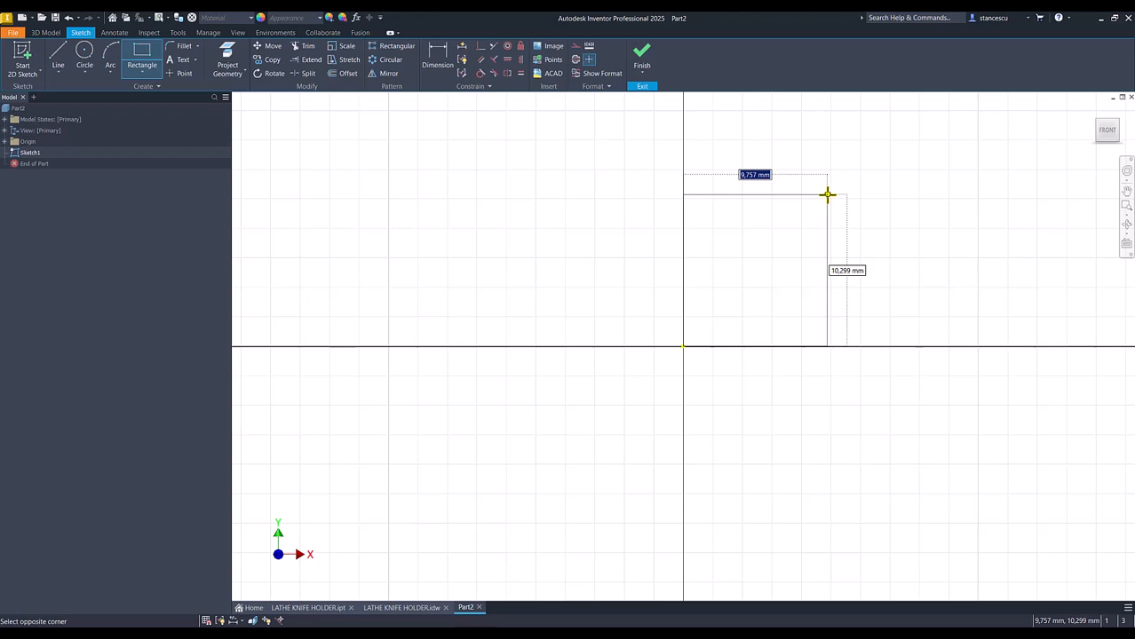
pyautogui.write('48')
pyautogui.press('Tab')
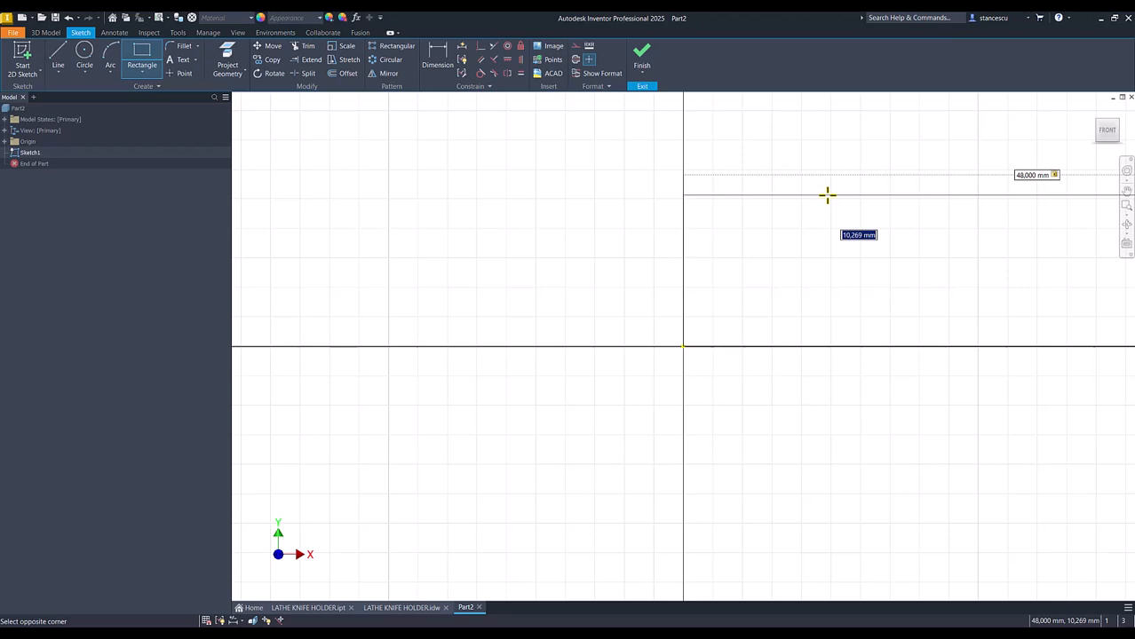
pyautogui.write('60')
pyautogui.press('Return')
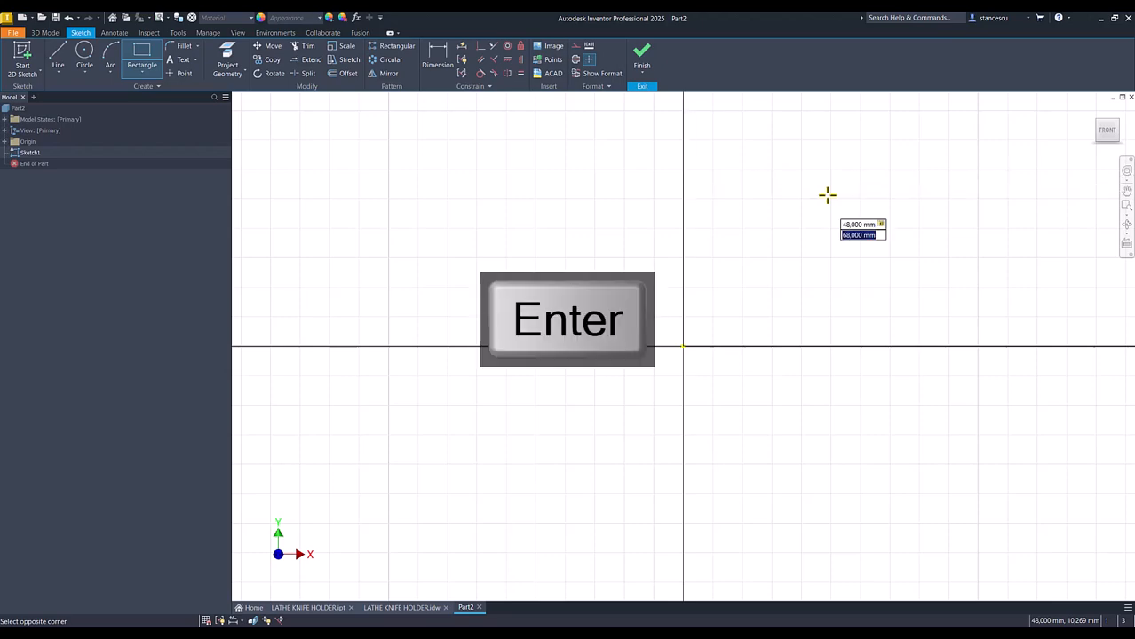
pyautogui.press('Num_Lock')
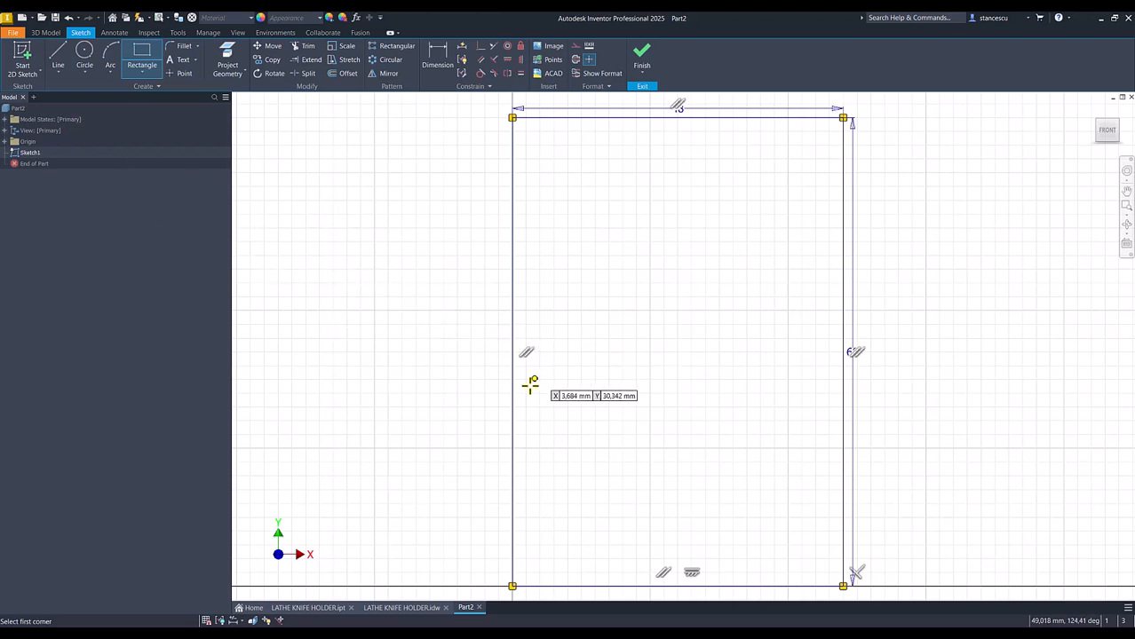
# Step: Draw a rectangle 25 mm wide and 26 mm high inside the outline, starting on its left edge
pyautogui.click(510, 342)
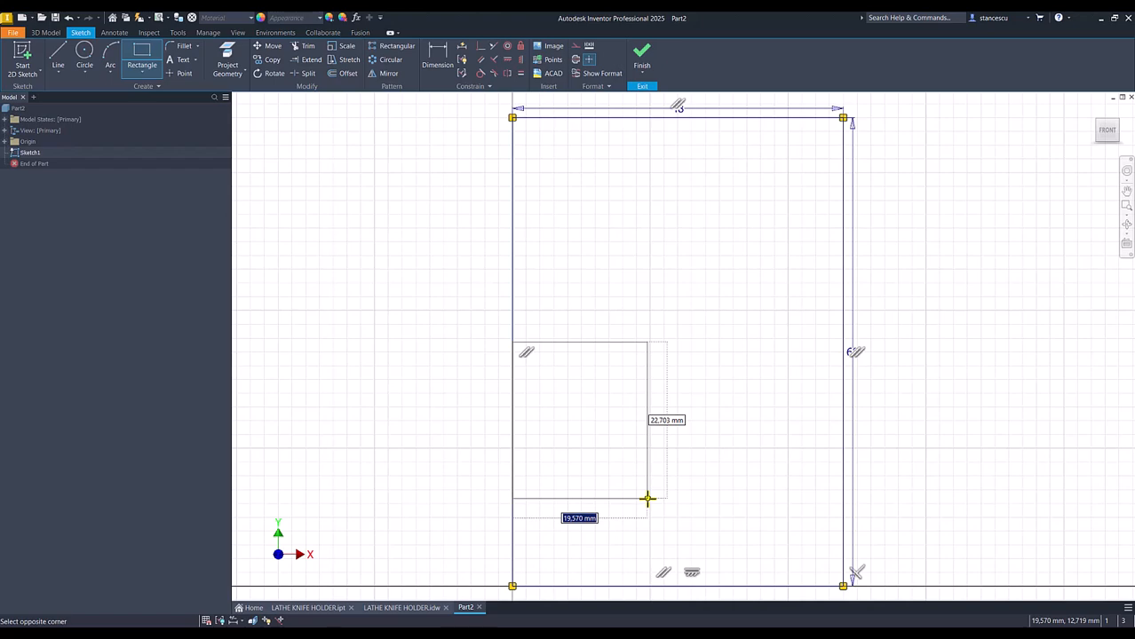
pyautogui.write('25')
pyautogui.press('Tab')
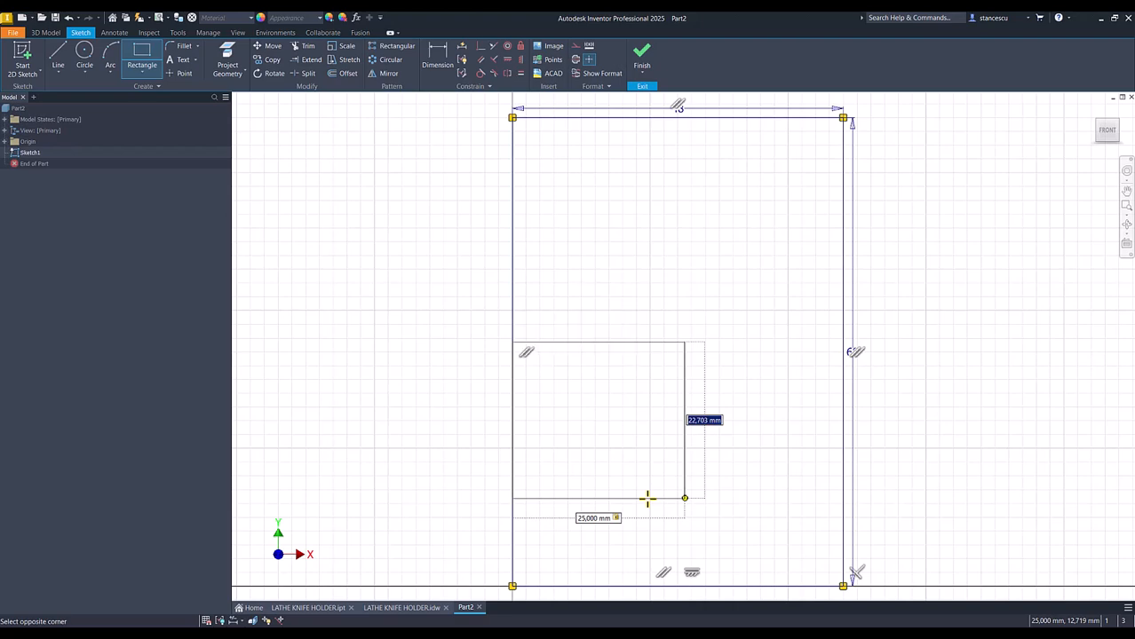
pyautogui.write('26')
pyautogui.press('Return')
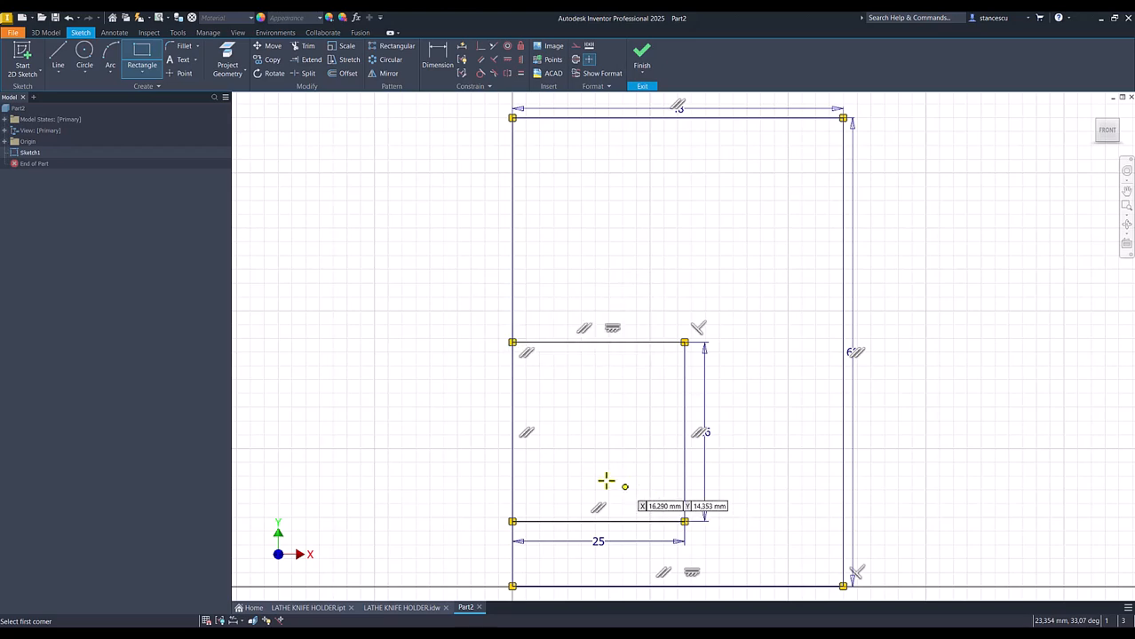
# Step: Dimension the small rectangle's bottom edge 15 mm above the outline's bottom edge
pyautogui.click(438, 59)
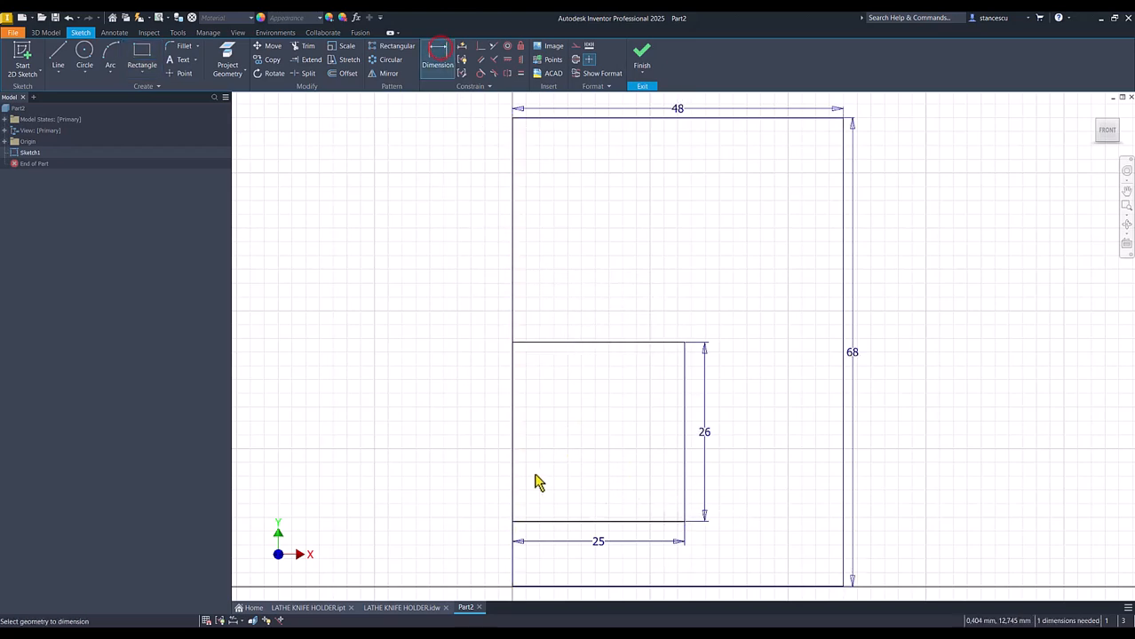
pyautogui.click(550, 523)
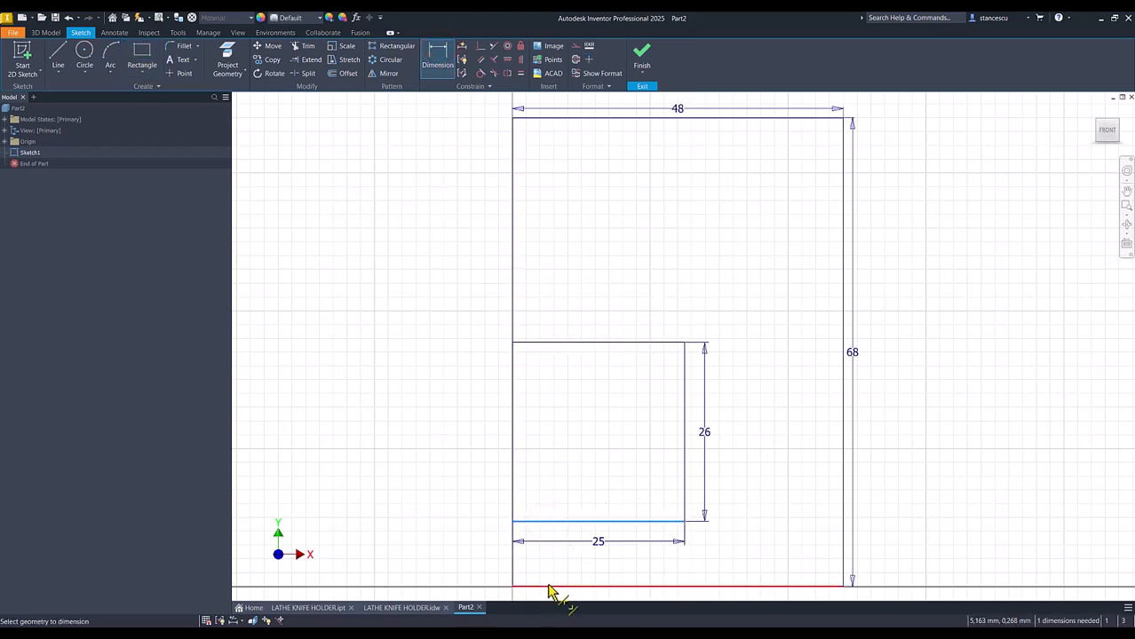
pyautogui.click(474, 573)
pyautogui.click(459, 556)
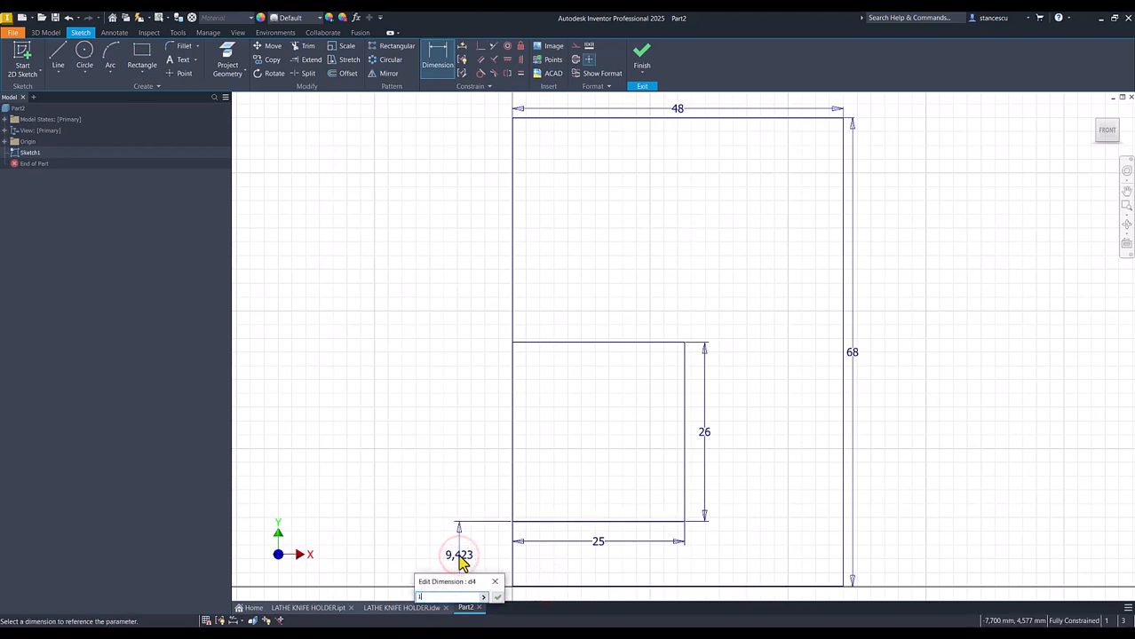
pyautogui.write('15')
pyautogui.press('Return')
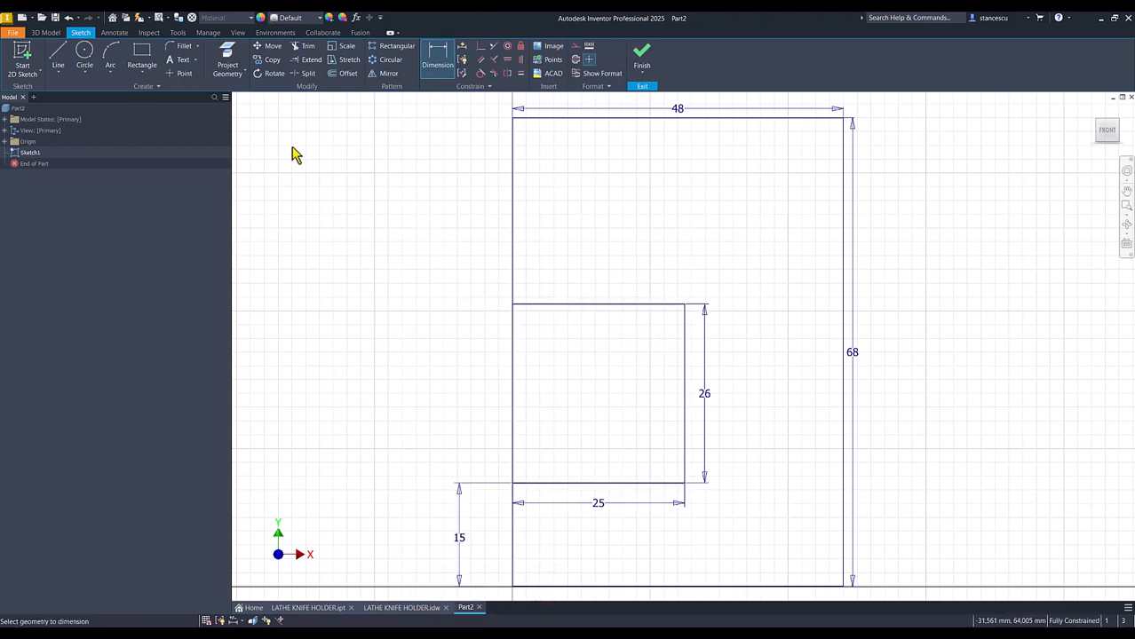
# Step: Add a 4 mm equal-distance 2D chamfer to the outline's upper-left corner
pyautogui.click(197, 46)
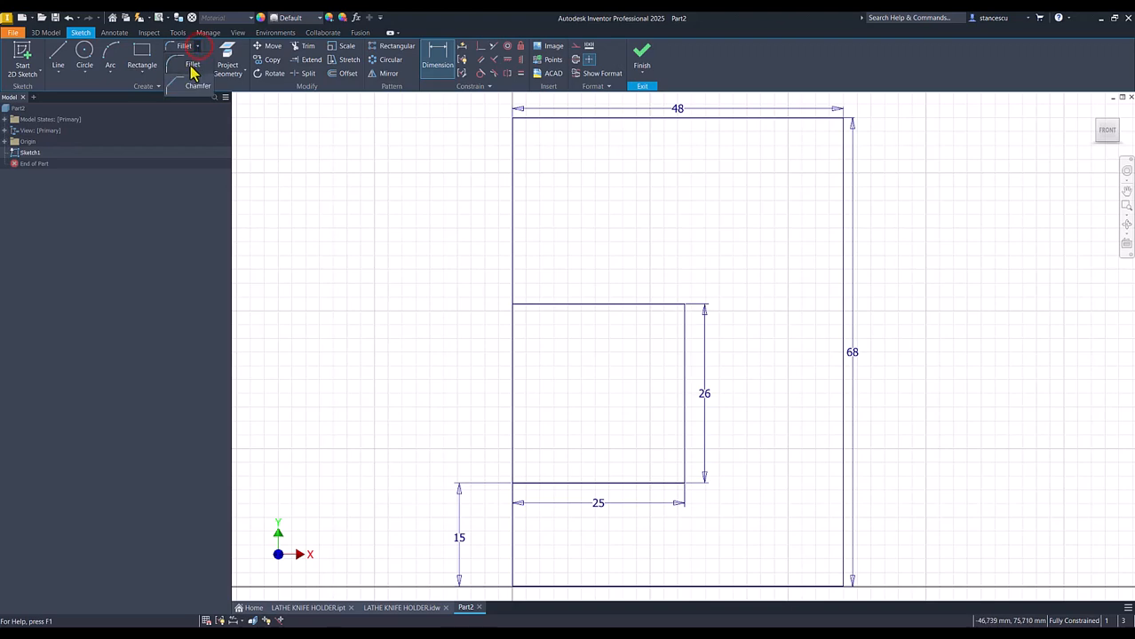
pyautogui.click(190, 88)
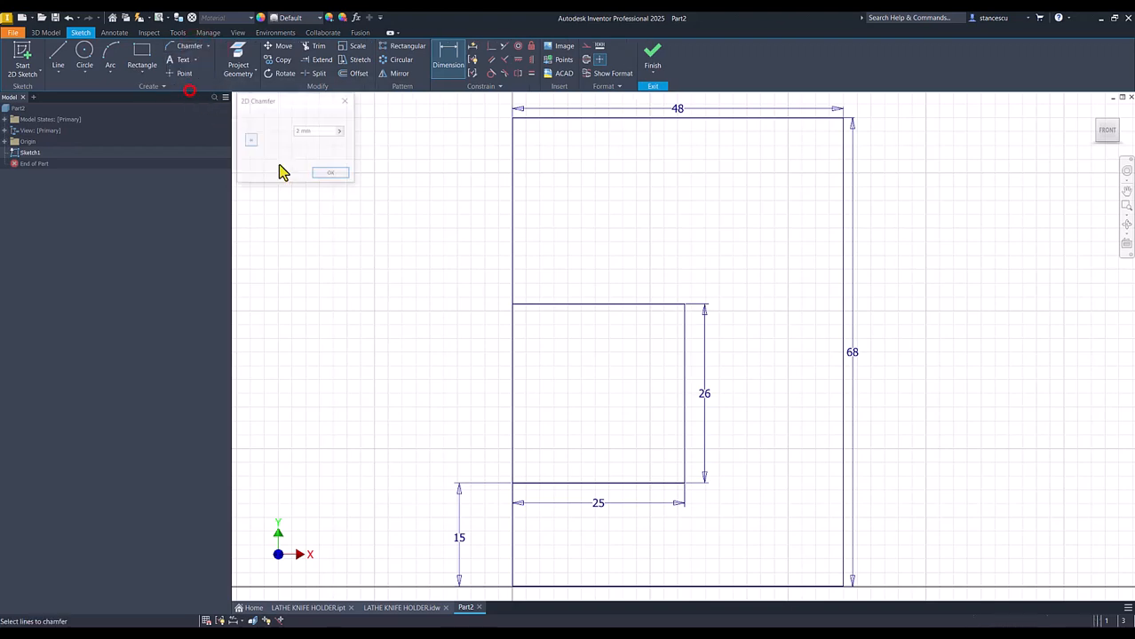
pyautogui.doubleClick(312, 130)
pyautogui.write('4')
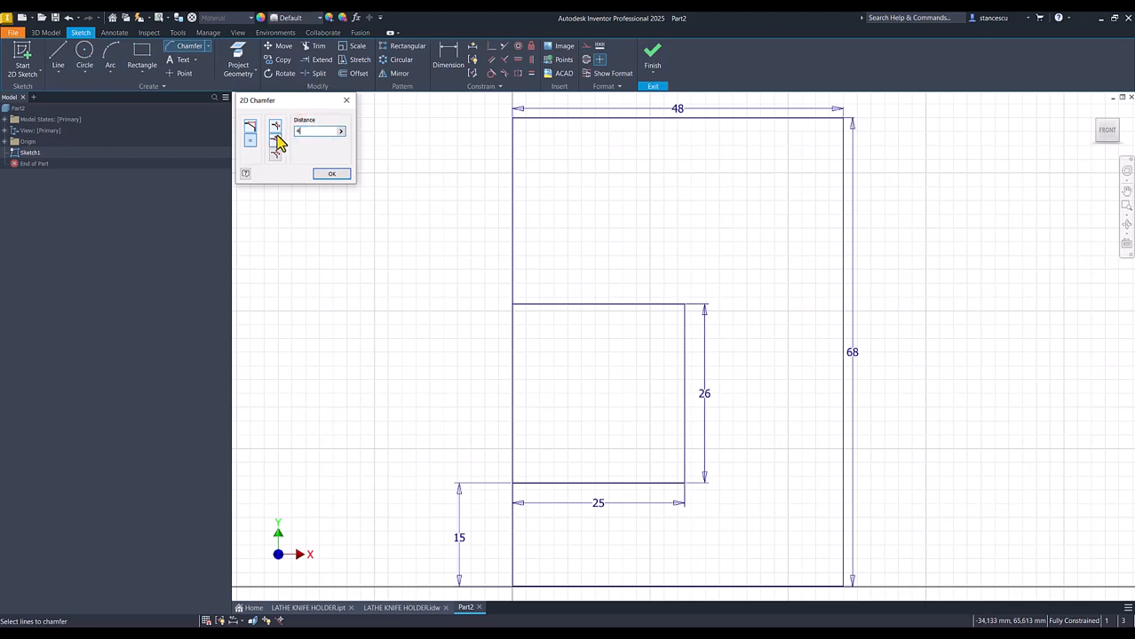
pyautogui.click(515, 121)
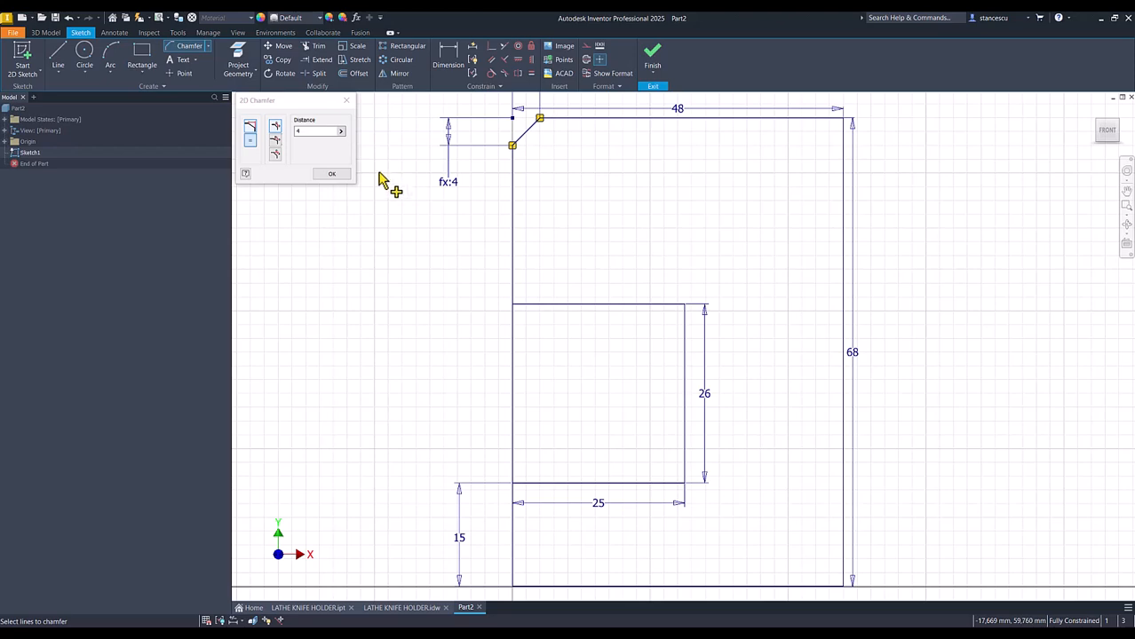
pyautogui.click(340, 173)
pyautogui.click(353, 266)
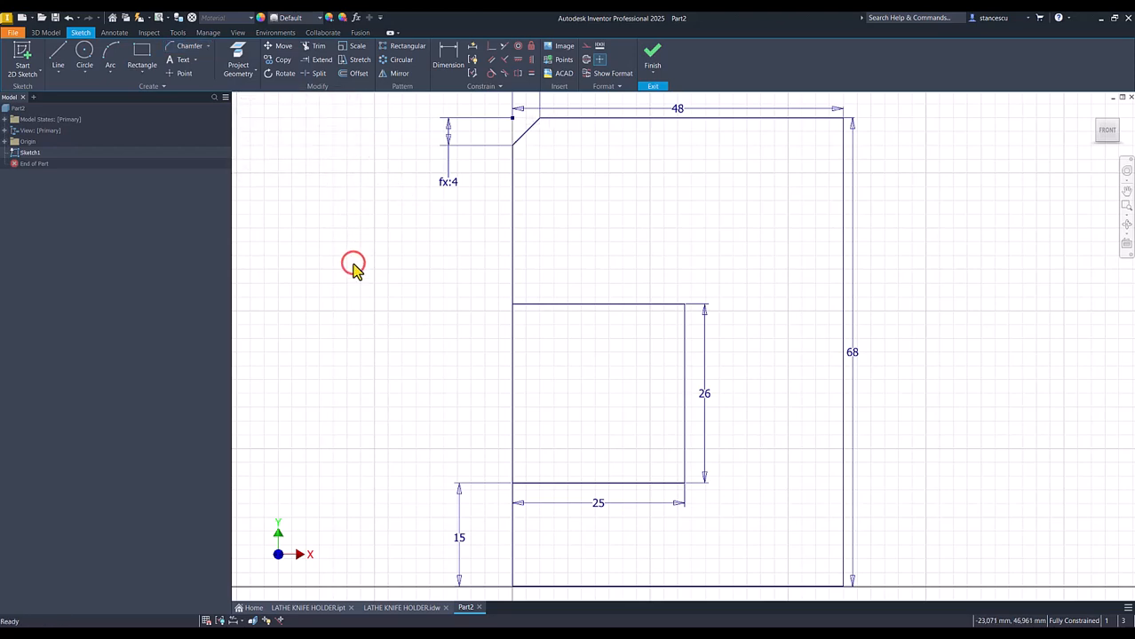
# Step: Split the outline's left edge at the upper and lower corners of the small rectangle
pyautogui.click(317, 76)
pyautogui.click(512, 271)
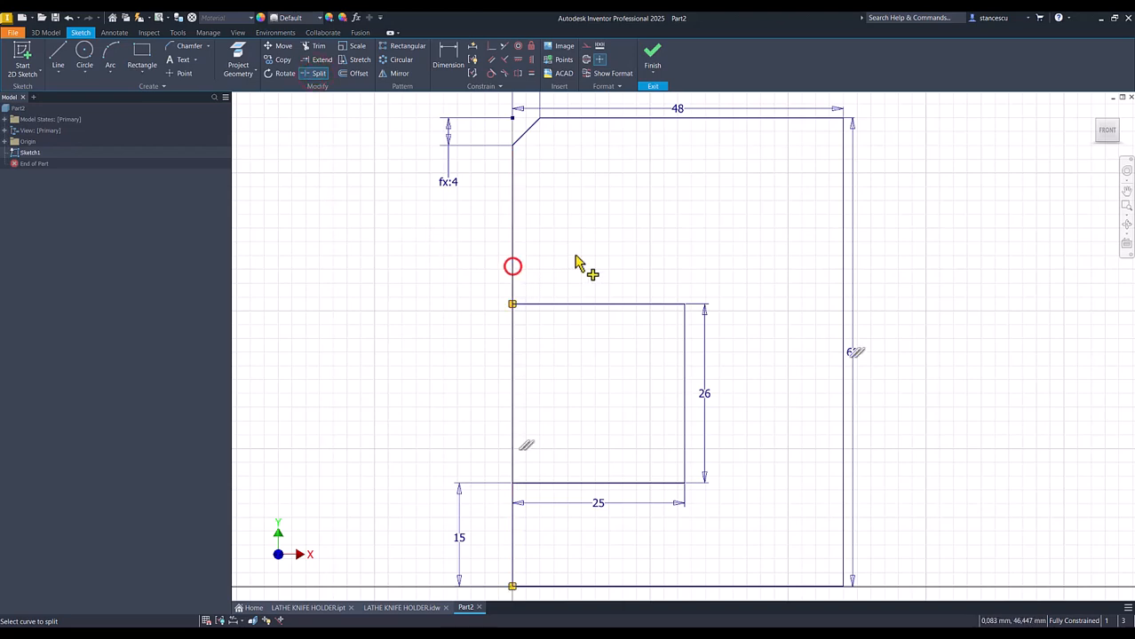
pyautogui.click(514, 524)
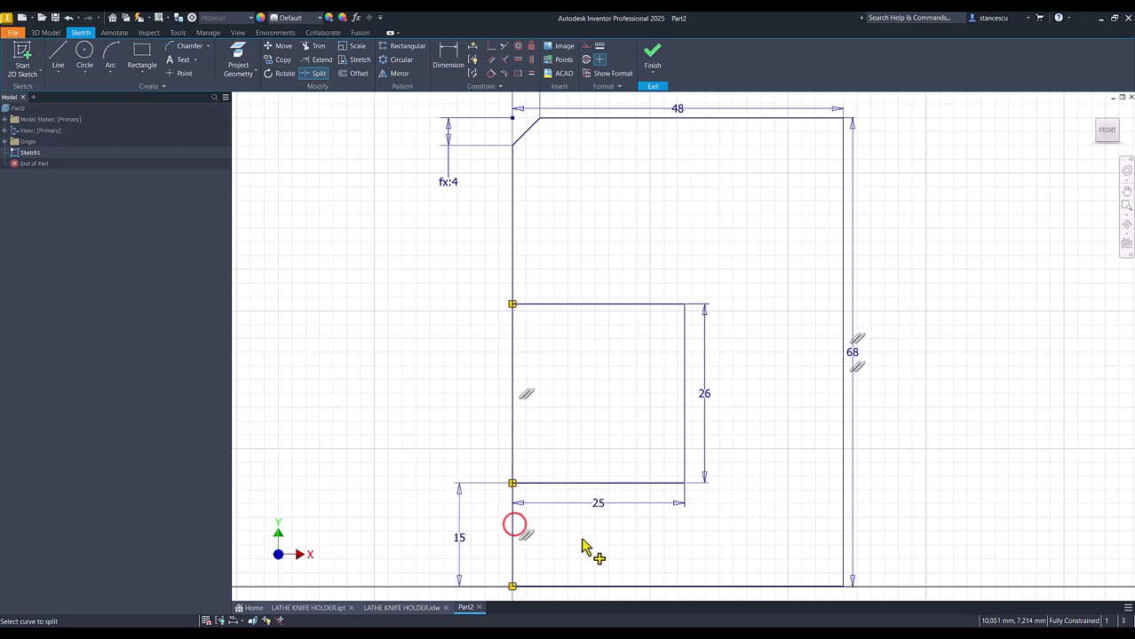
pyautogui.press('Escape')
# Step: Convert the left-edge segments between the notch corners to construction geometry and finish the sketch
pyautogui.moveTo(578, 352); pyautogui.dragTo(459, 423)
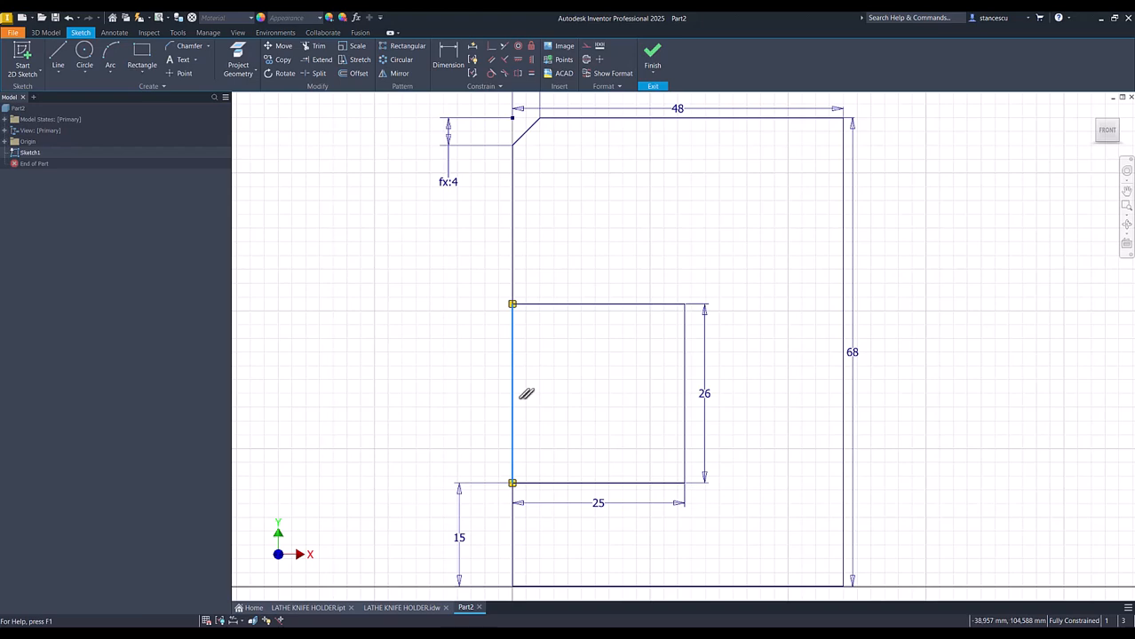
pyautogui.rightClick(550, 345)
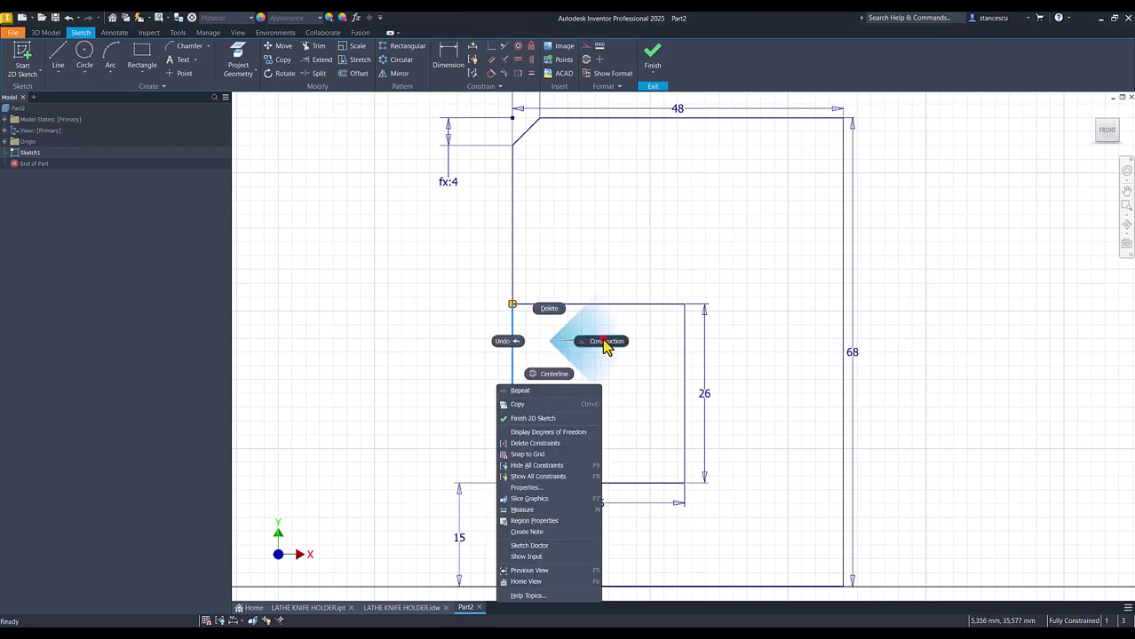
pyautogui.click(603, 343)
pyautogui.click(654, 59)
# Step: Extrude the C-shaped profile symmetrically to a total distance of 66 mm
pyautogui.press('F6')
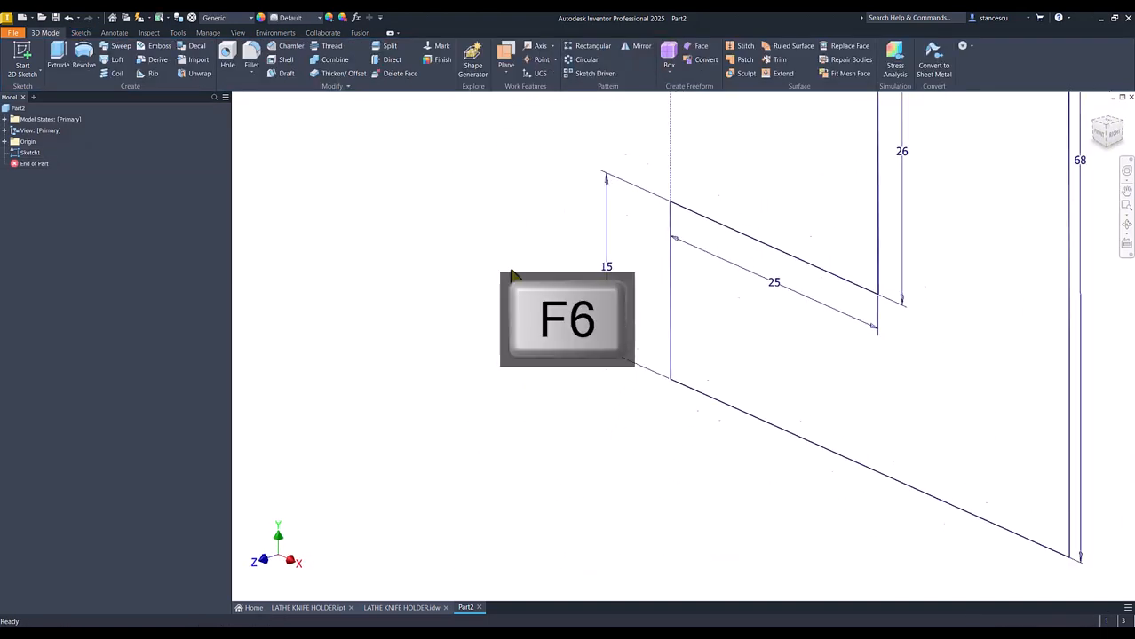
pyautogui.click(55, 51)
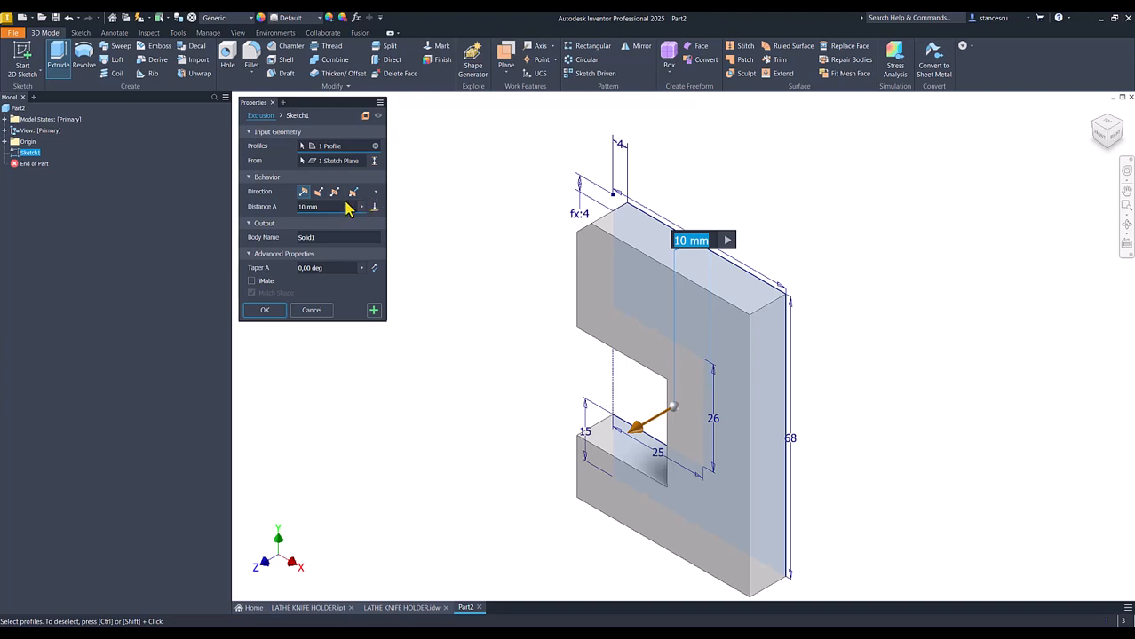
pyautogui.click(334, 193)
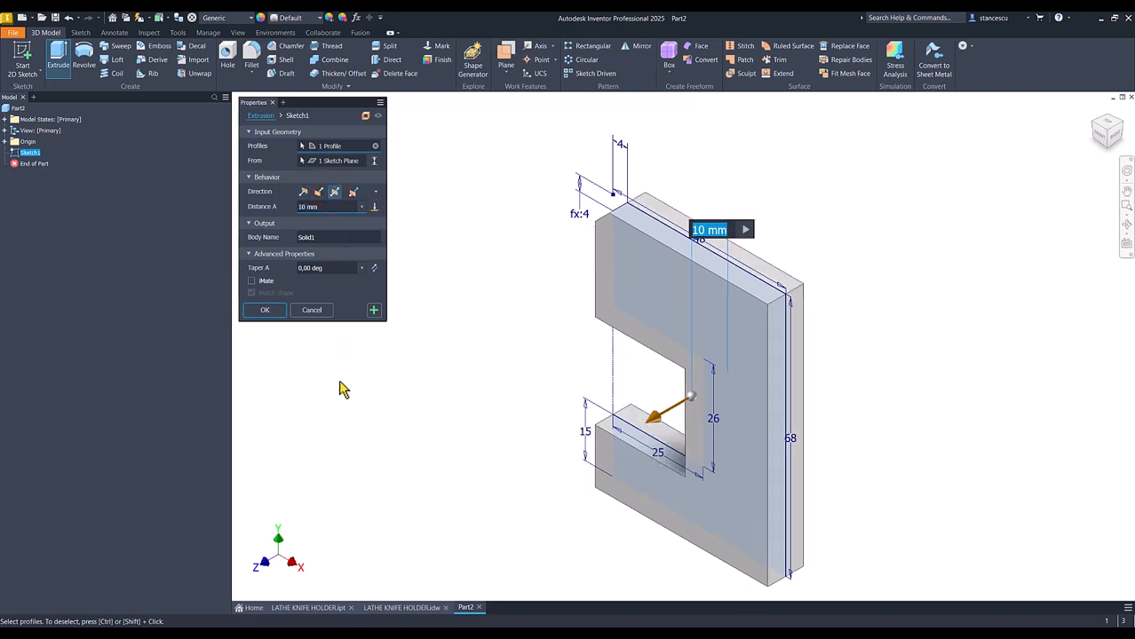
pyautogui.write('66')
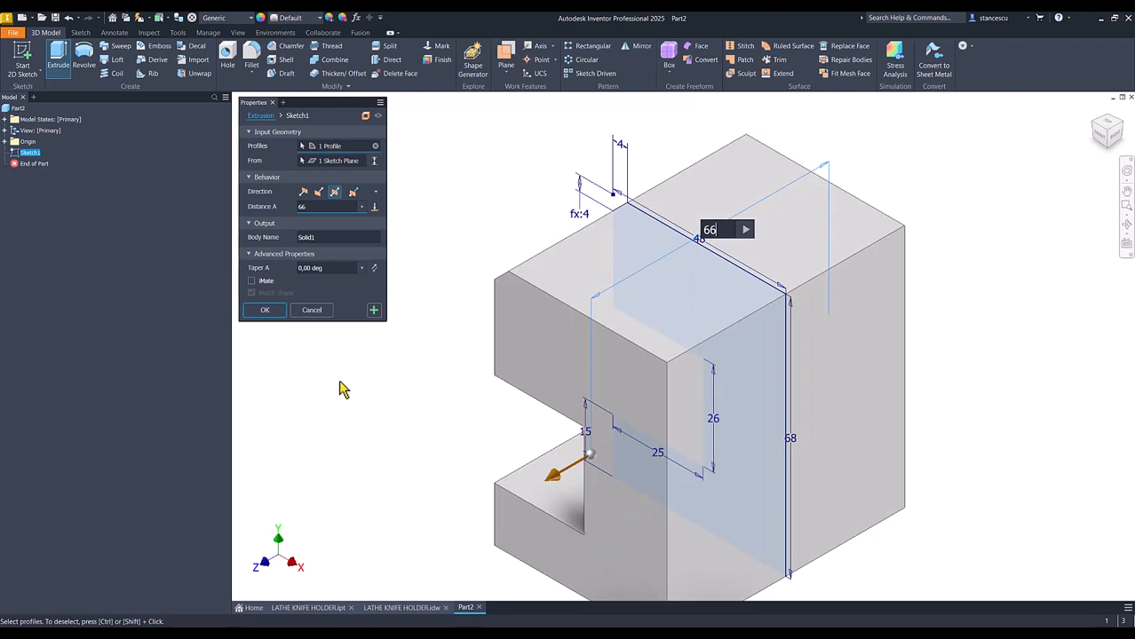
pyautogui.press('Return')
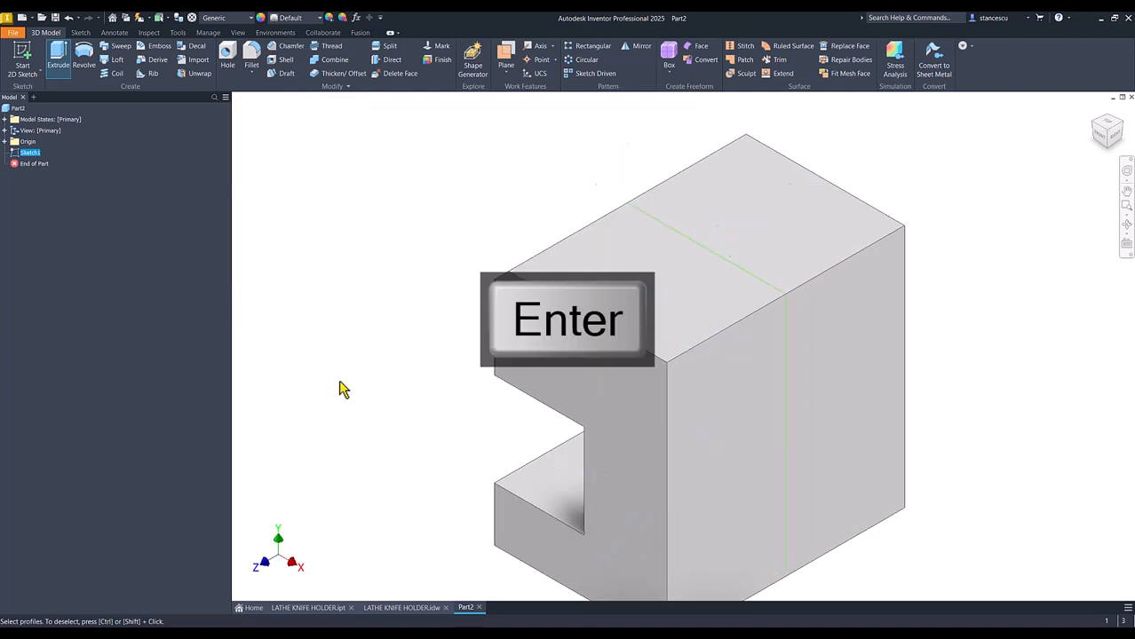
pyautogui.press('F6')
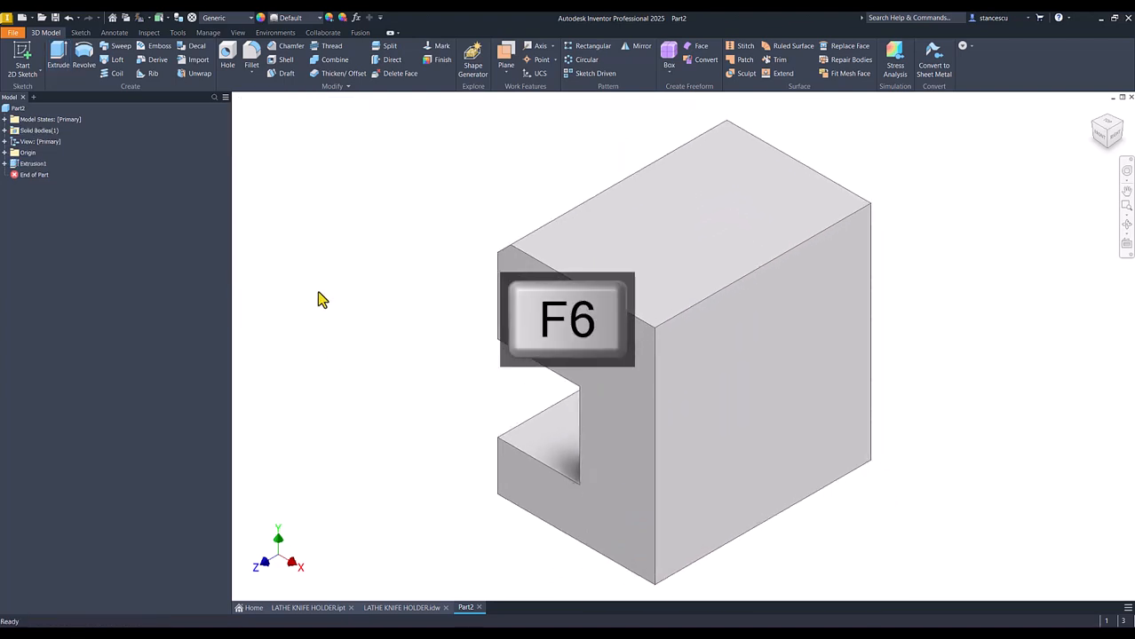
# Step: Consult the lathe knife holder drawing for the block's corner chamfers, then return to the new part
pyautogui.click(411, 607)
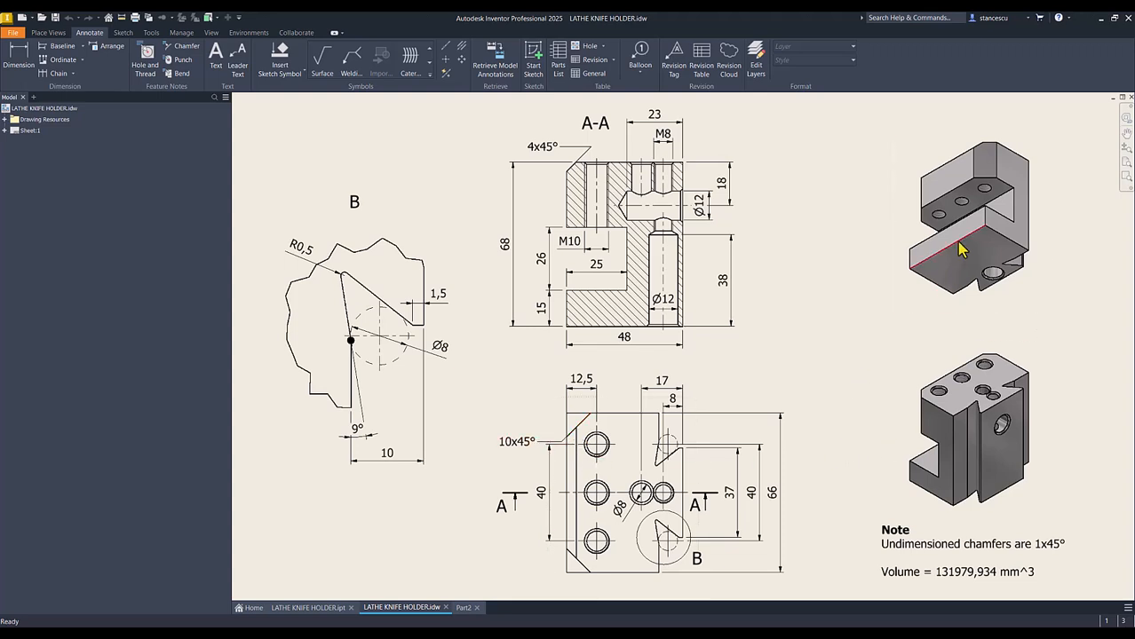
pyautogui.click(463, 607)
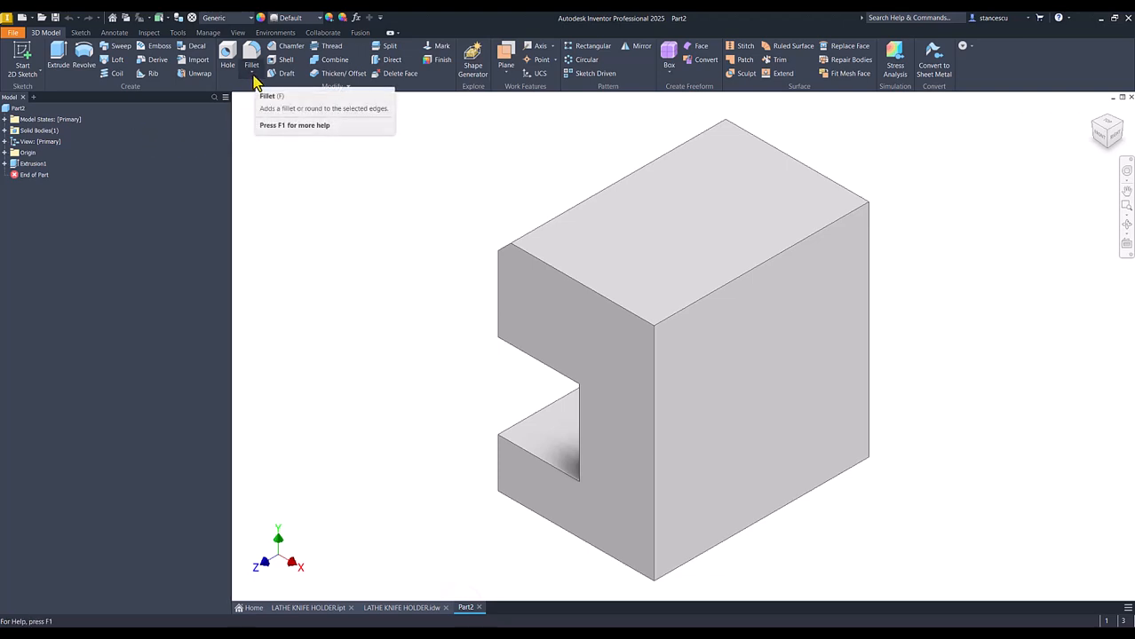
# Step: Chamfer the two outer vertical edges of the block's upper arm with a 10 mm distance
pyautogui.click(300, 48)
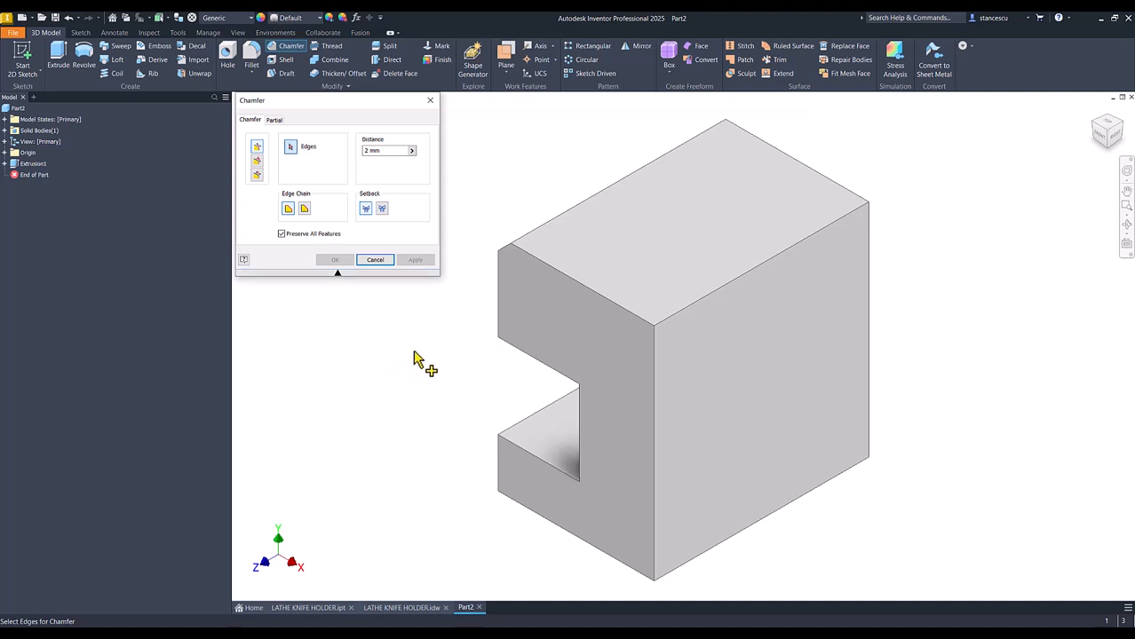
pyautogui.click(501, 306)
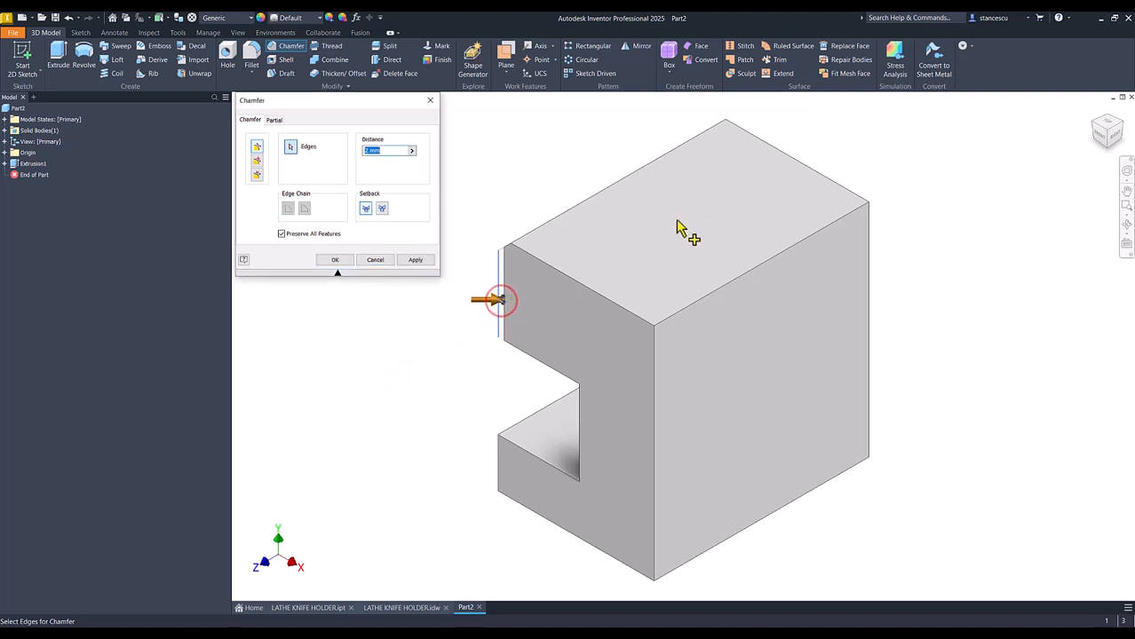
pyautogui.click(713, 173)
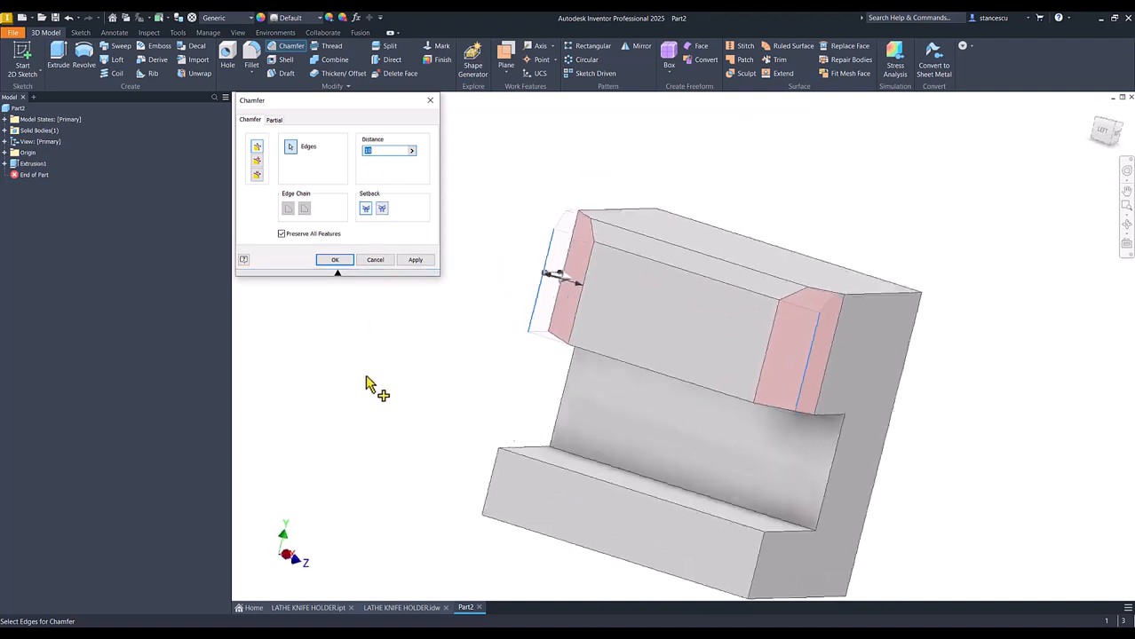
pyautogui.click(333, 261)
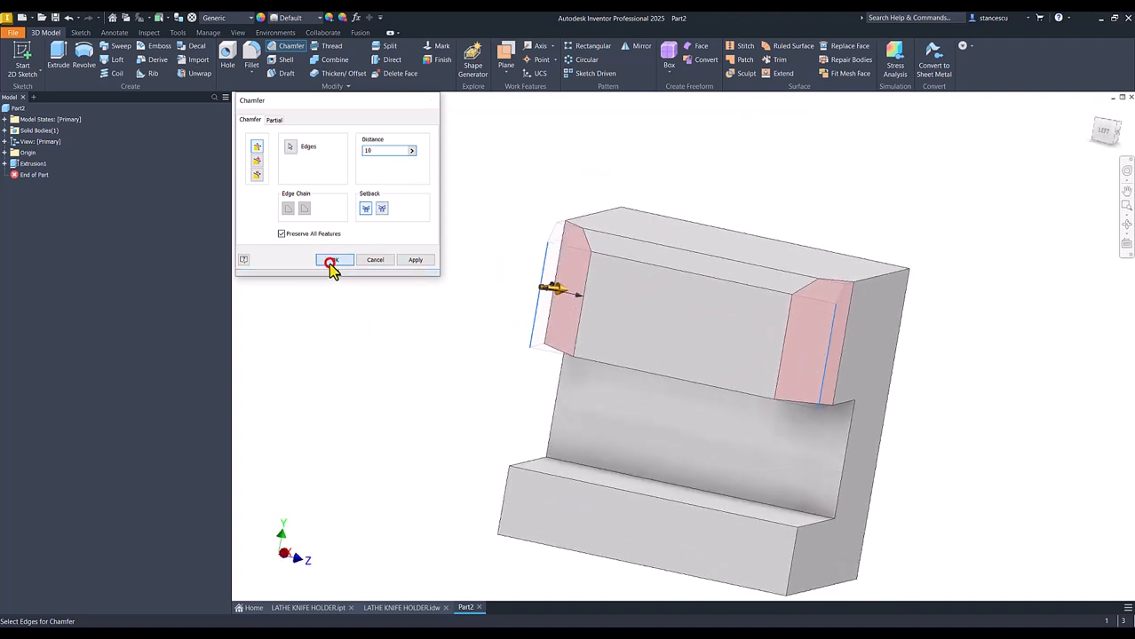
pyautogui.press('F6')
# Step: Consult detail B of the LATHE KNIFE HOLDER drawing for the angled side notch's dimensions, then return to the new part
pyautogui.click(398, 608)
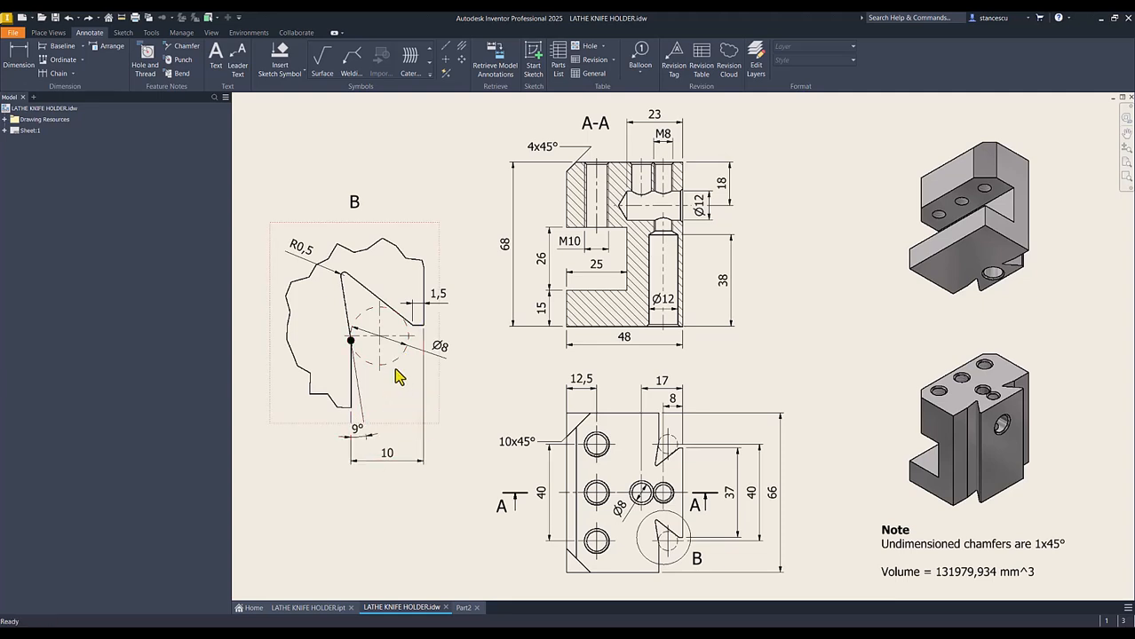
pyautogui.click(405, 327)
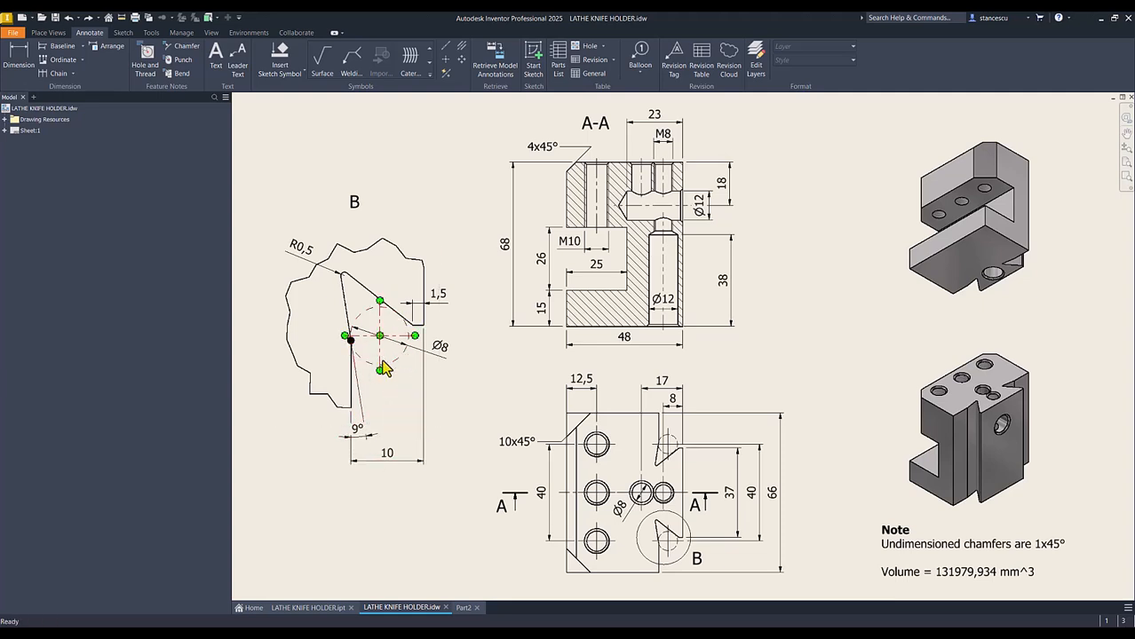
pyautogui.click(442, 354)
pyautogui.click(444, 360)
pyautogui.click(349, 346)
pyautogui.click(463, 608)
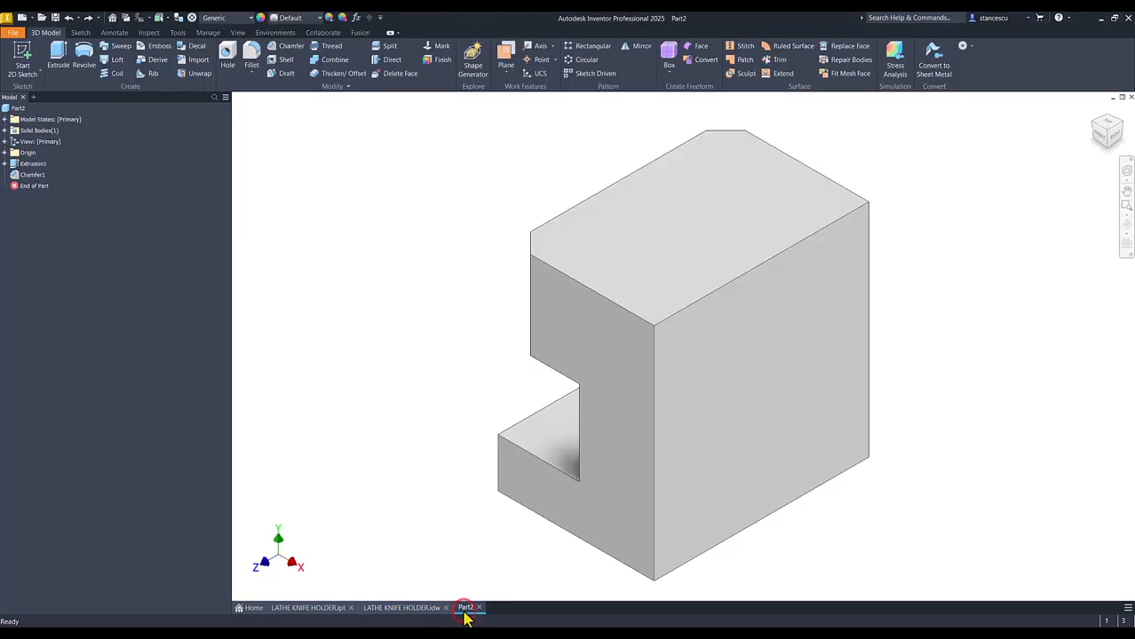
# Step: On the block's top face, sketch an open four-line angled notch outline from the lower edge, about 11 mm from the right edge, to the right edge
pyautogui.click(760, 246)
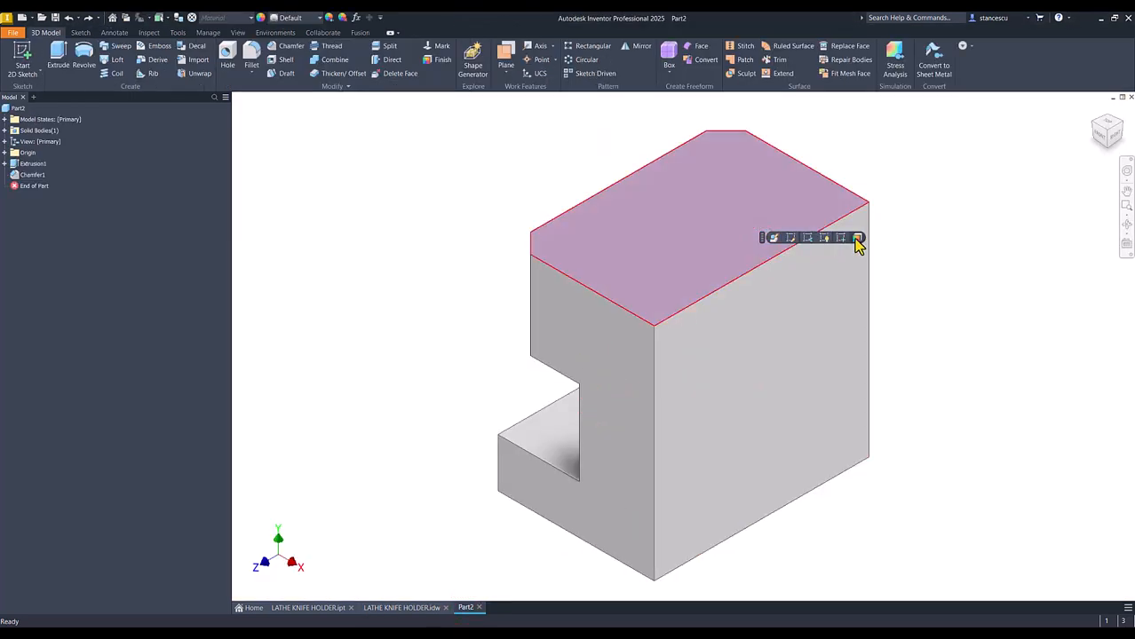
pyautogui.click(839, 239)
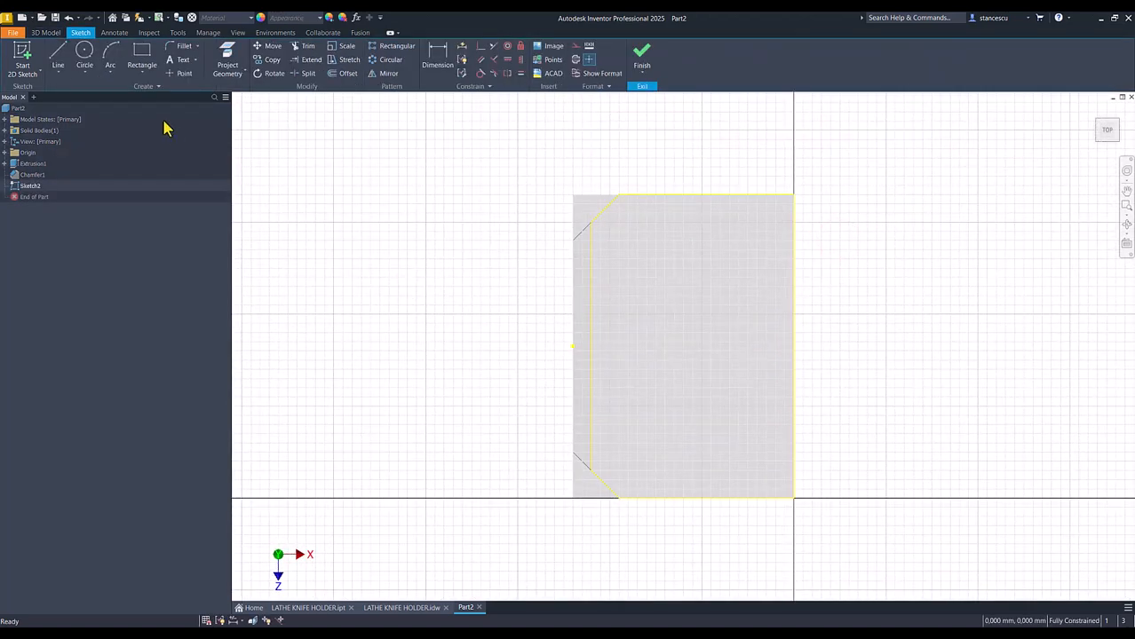
pyautogui.click(57, 55)
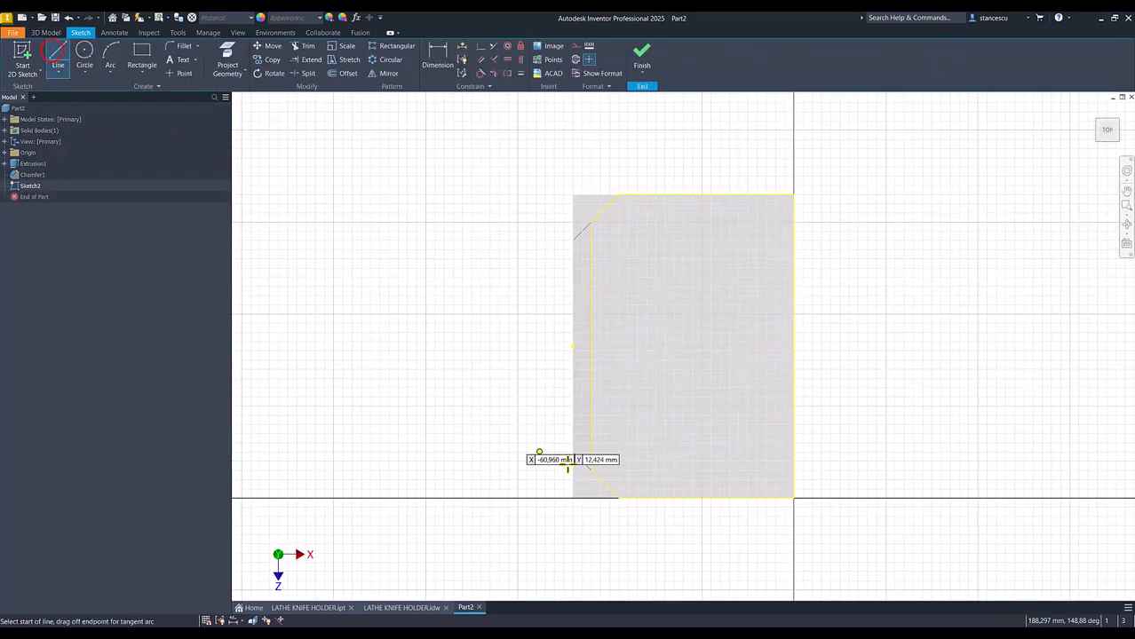
pyautogui.click(745, 499)
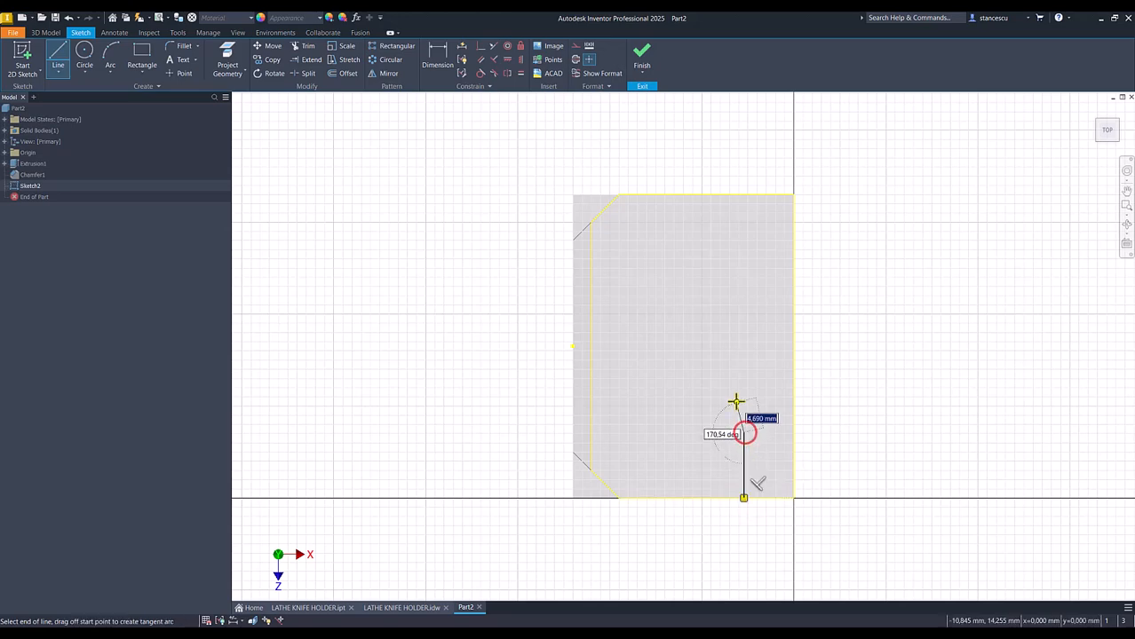
pyautogui.click(728, 373)
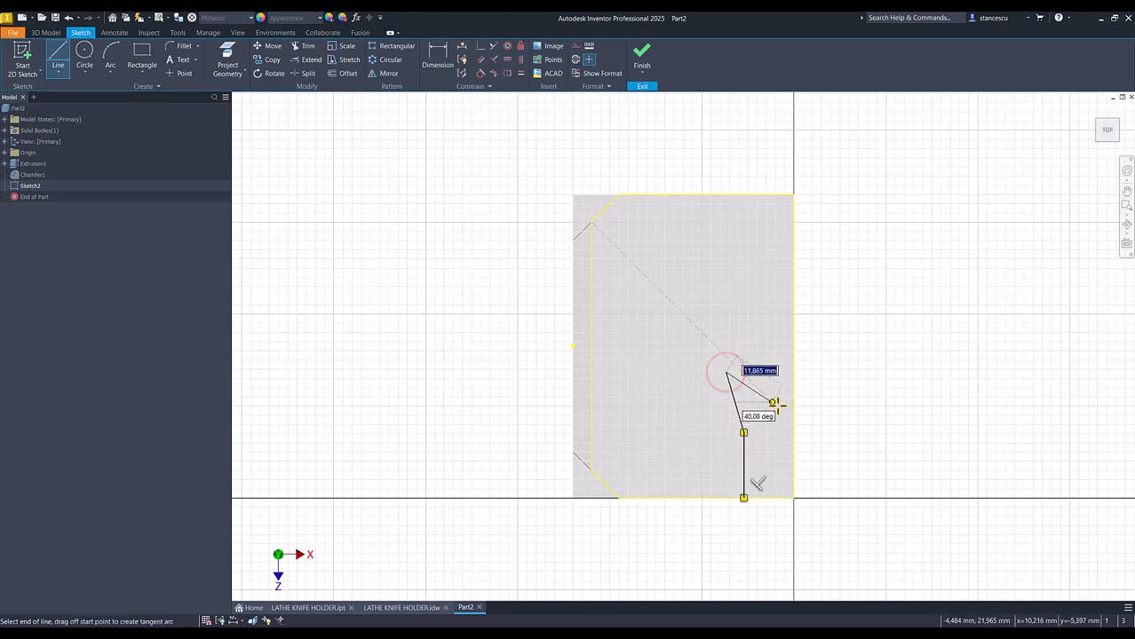
pyautogui.click(783, 411)
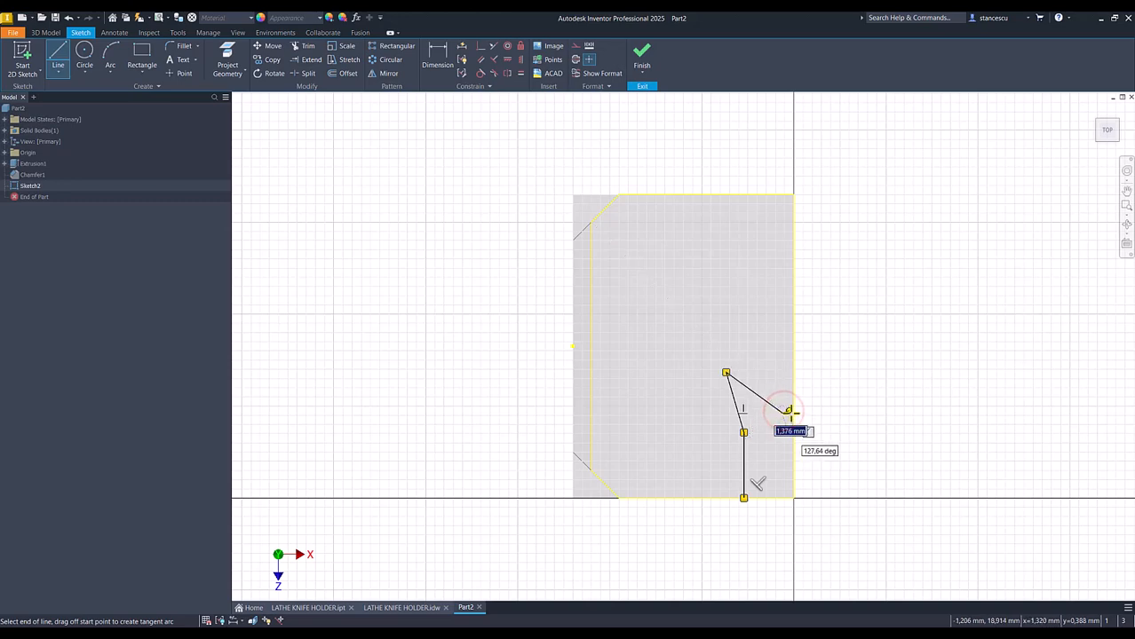
pyautogui.click(793, 412)
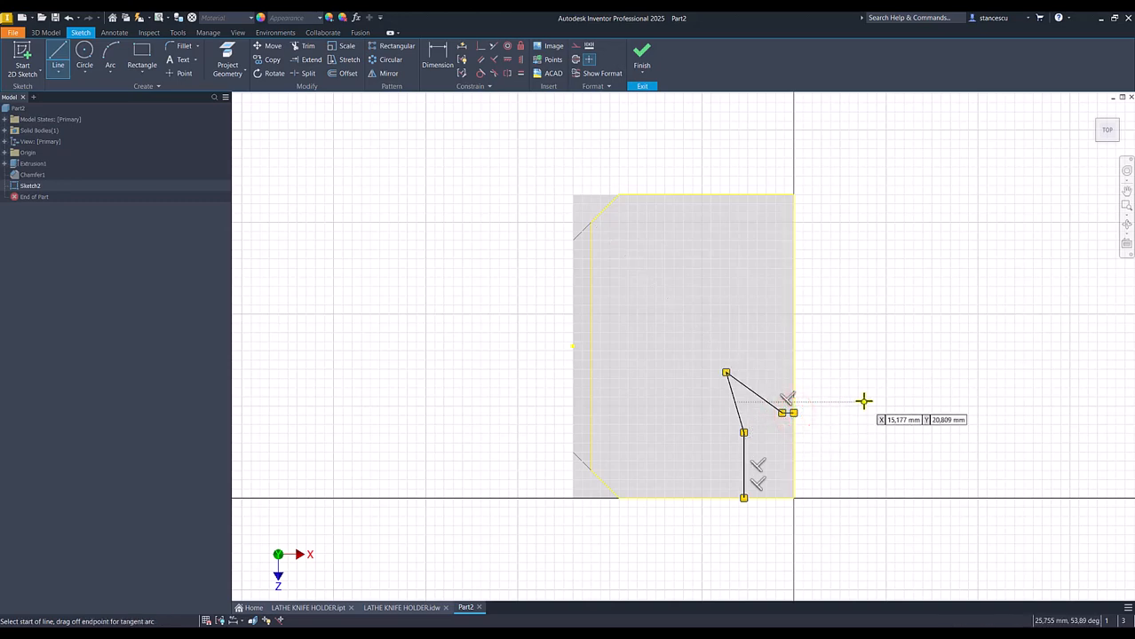
pyautogui.press('Escape')
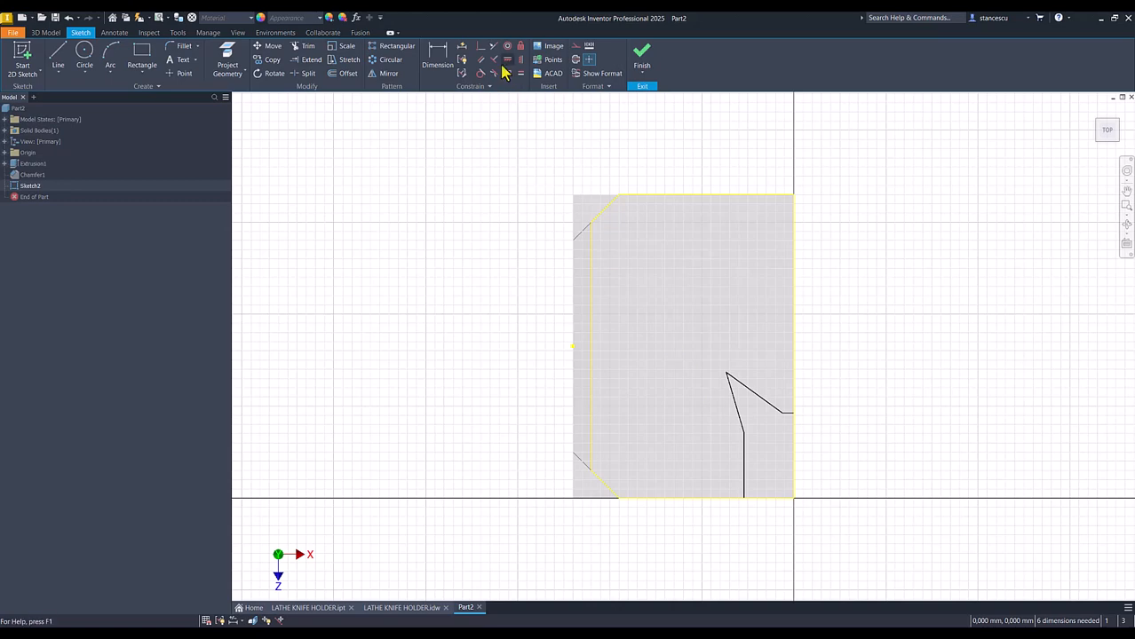
# Step: Dimension the notch outline's vertical line 10 mm from the block's right edge
pyautogui.click(437, 62)
pyautogui.click(744, 484)
pyautogui.click(793, 493)
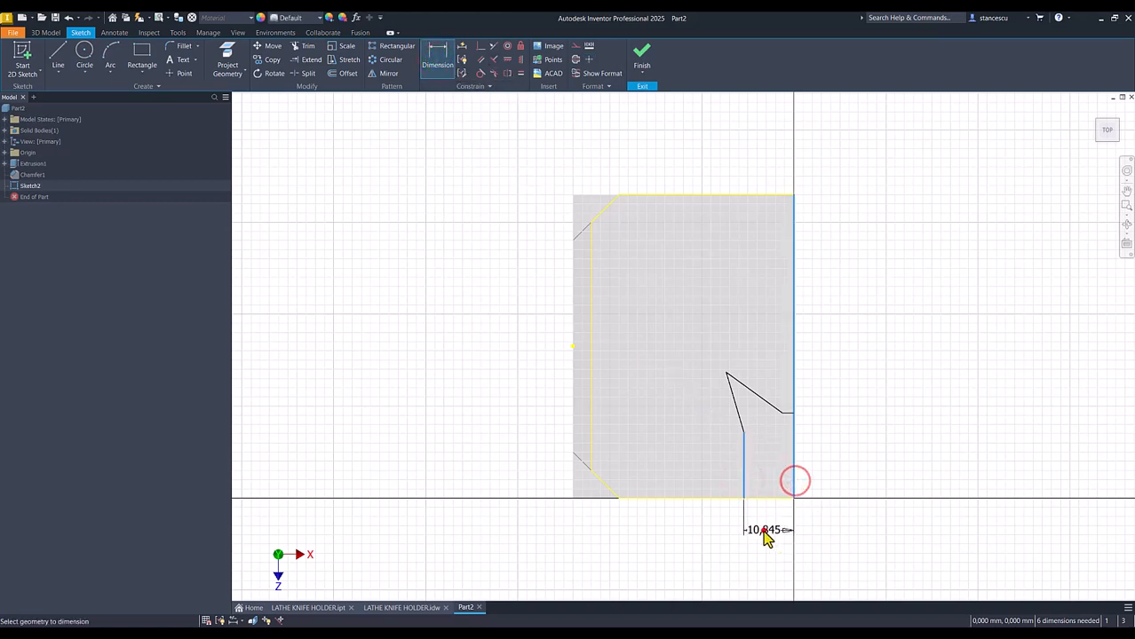
pyautogui.click(767, 539)
pyautogui.write('10')
pyautogui.press('Return')
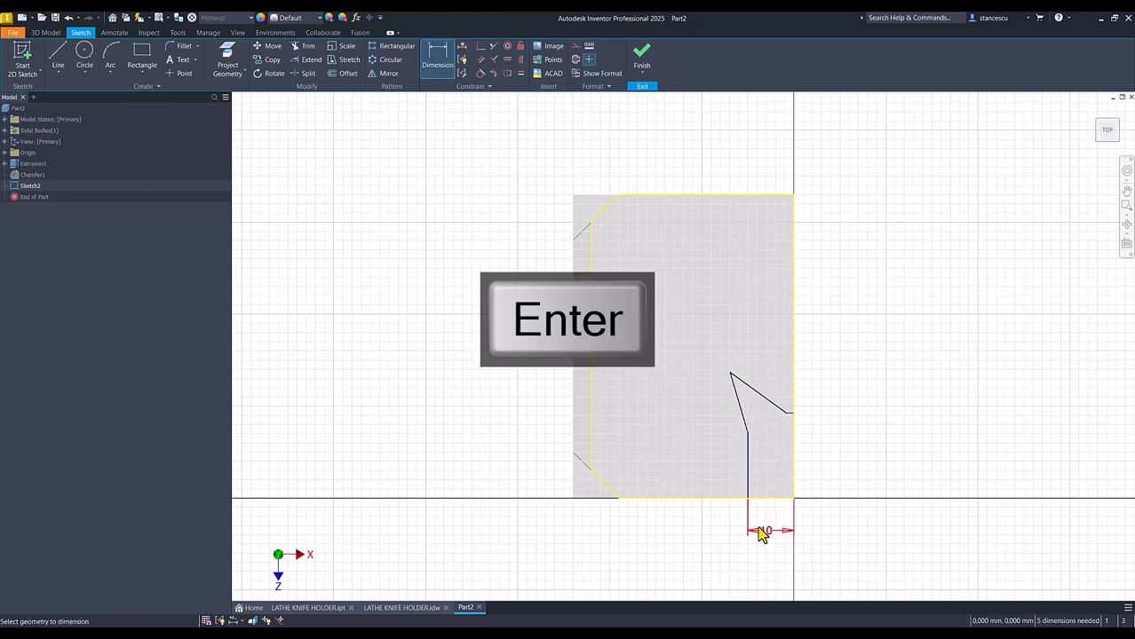
# Step: Set the angle between the notch's vertical line and the adjoining slanted line to 9 degrees
pyautogui.click(744, 433)
pyautogui.click(749, 463)
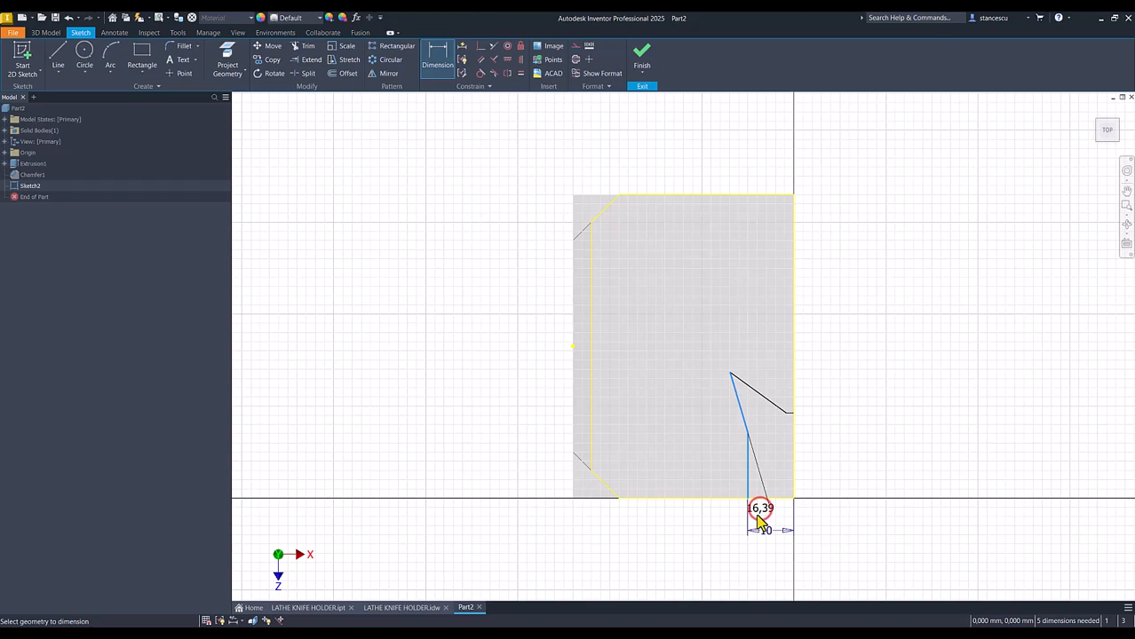
pyautogui.click(760, 522)
pyautogui.write('9')
pyautogui.press('Return')
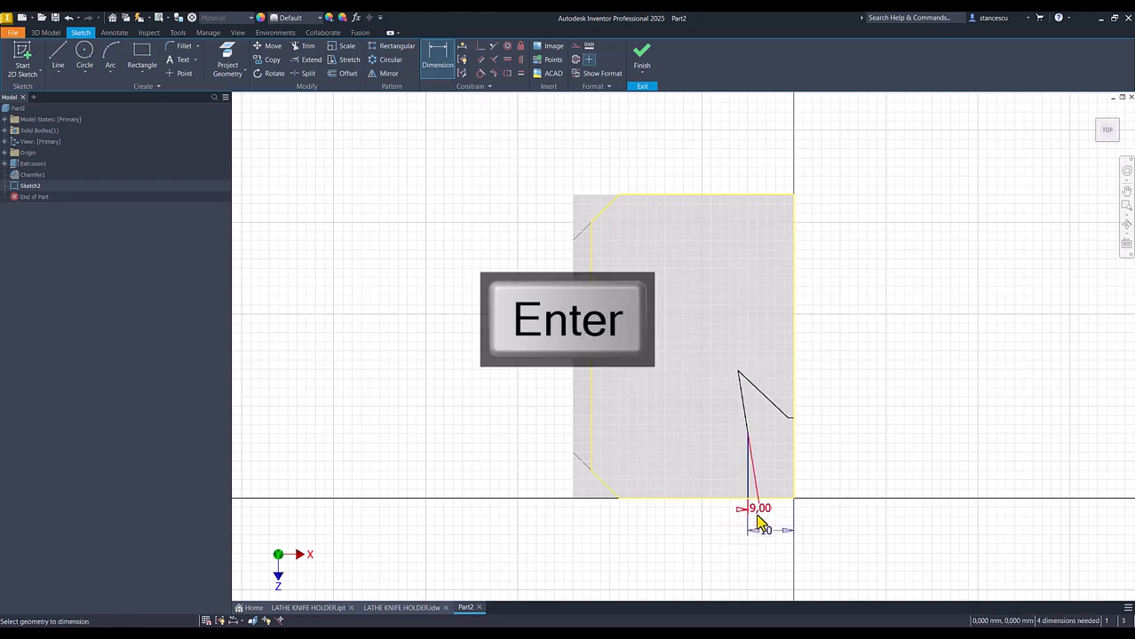
# Step: Dimension the notch's short horizontal line at the right edge to 1.5 mm
pyautogui.scroll(3, 810, 416)
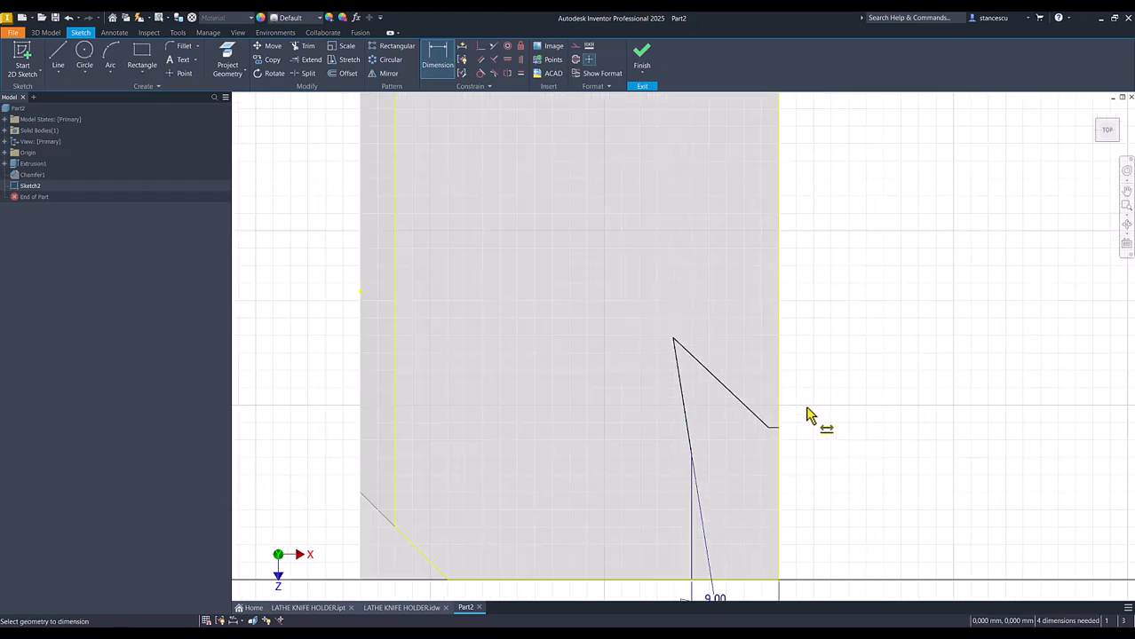
pyautogui.scroll(2, 771, 442)
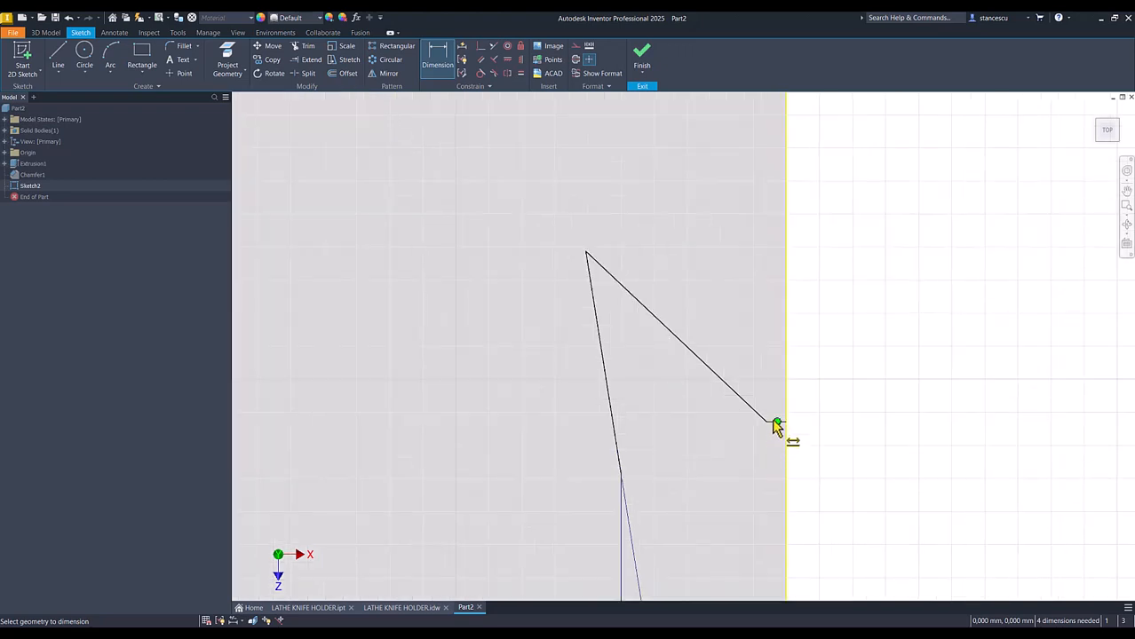
pyautogui.click(770, 421)
pyautogui.click(814, 398)
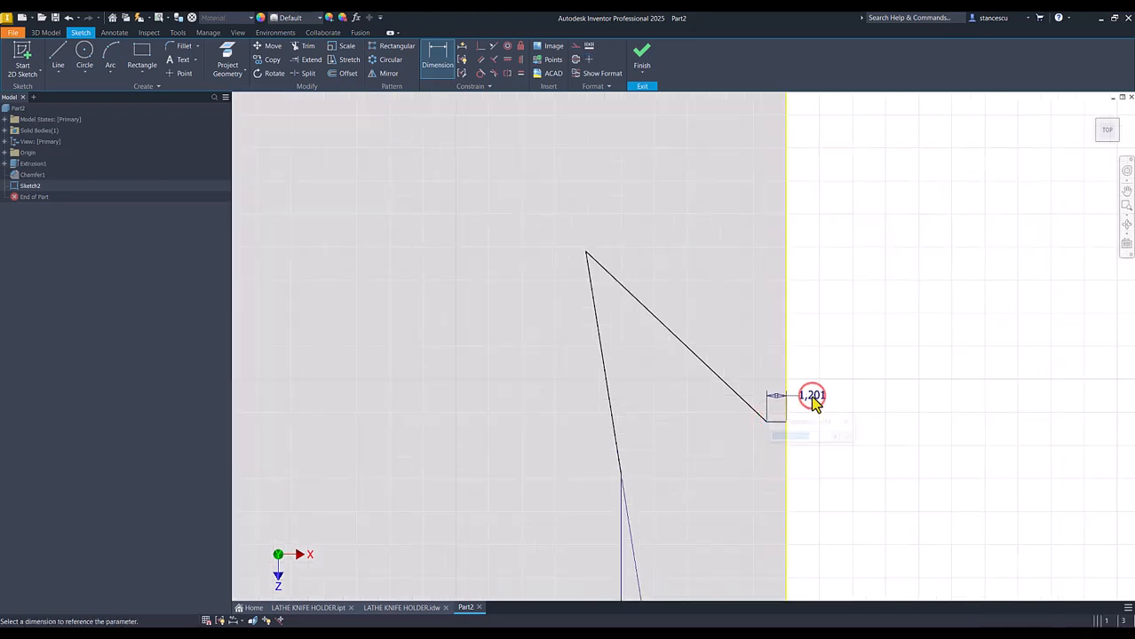
pyautogui.write('1,5')
pyautogui.press('Return')
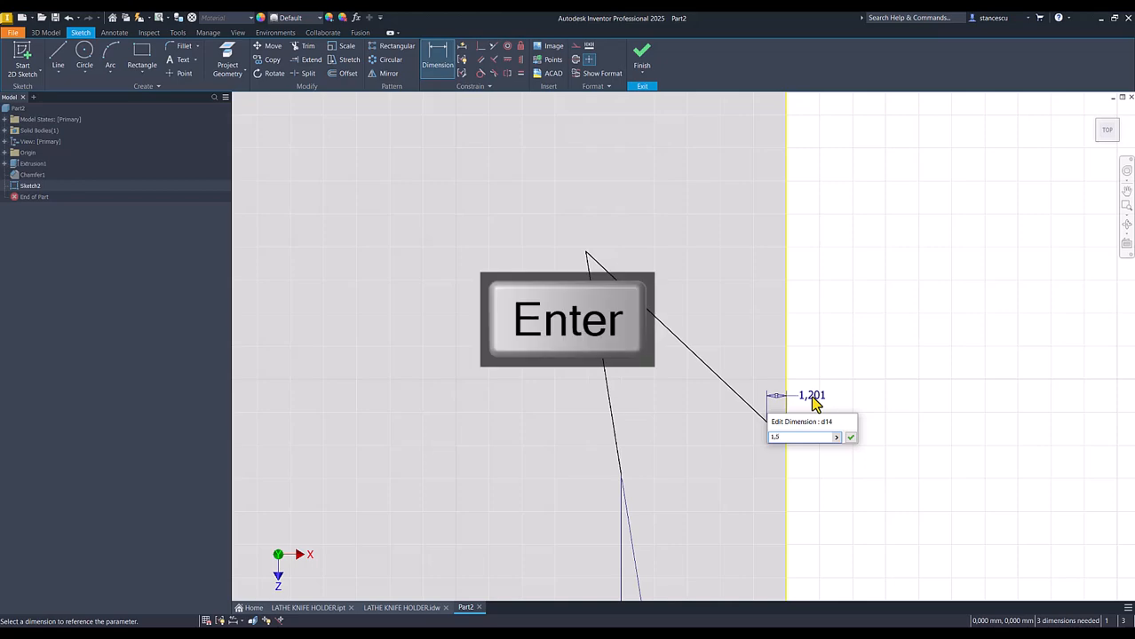
pyautogui.press('Num_Lock')
pyautogui.scroll(-3, 522, 276)
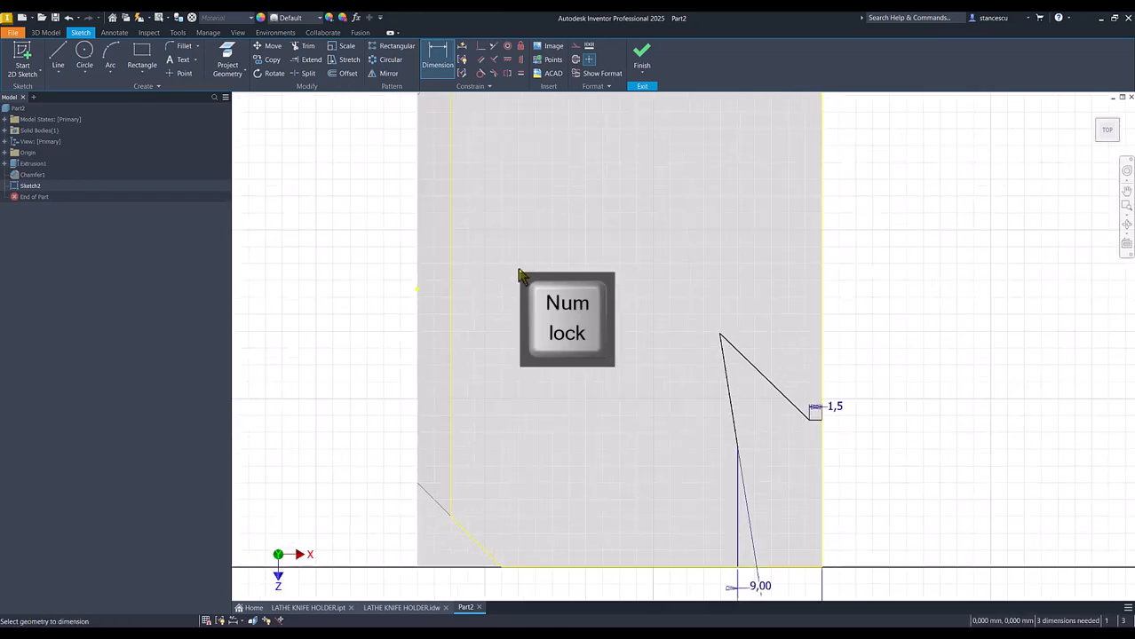
# Step: Round the notch's sharp inner corner with a 0.5 mm sketch fillet
pyautogui.click(181, 48)
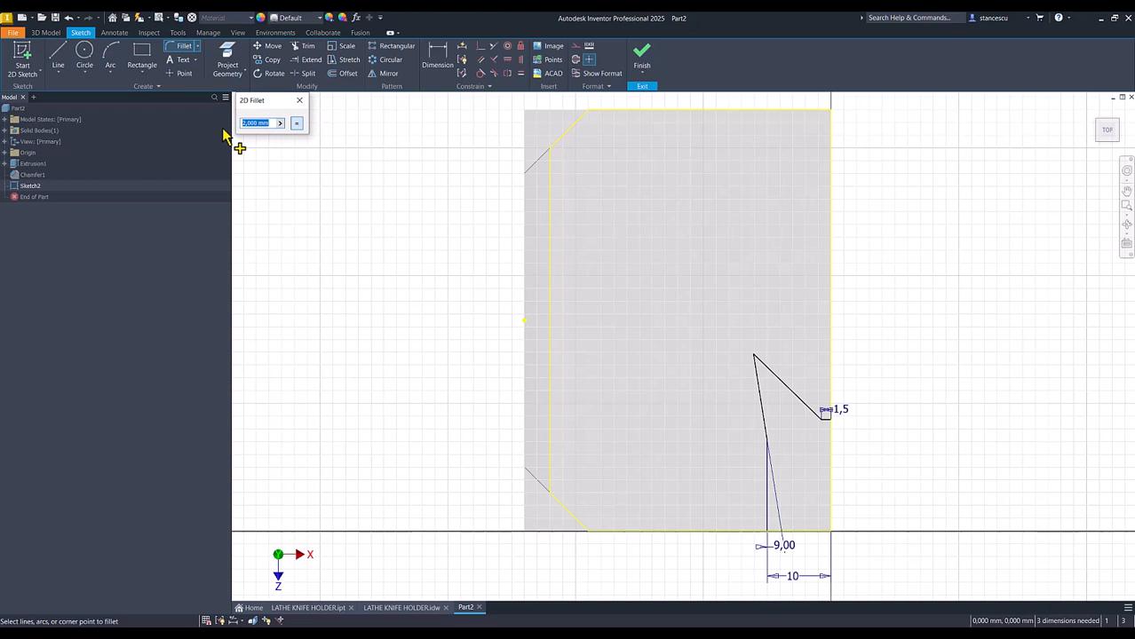
pyautogui.press('Return')
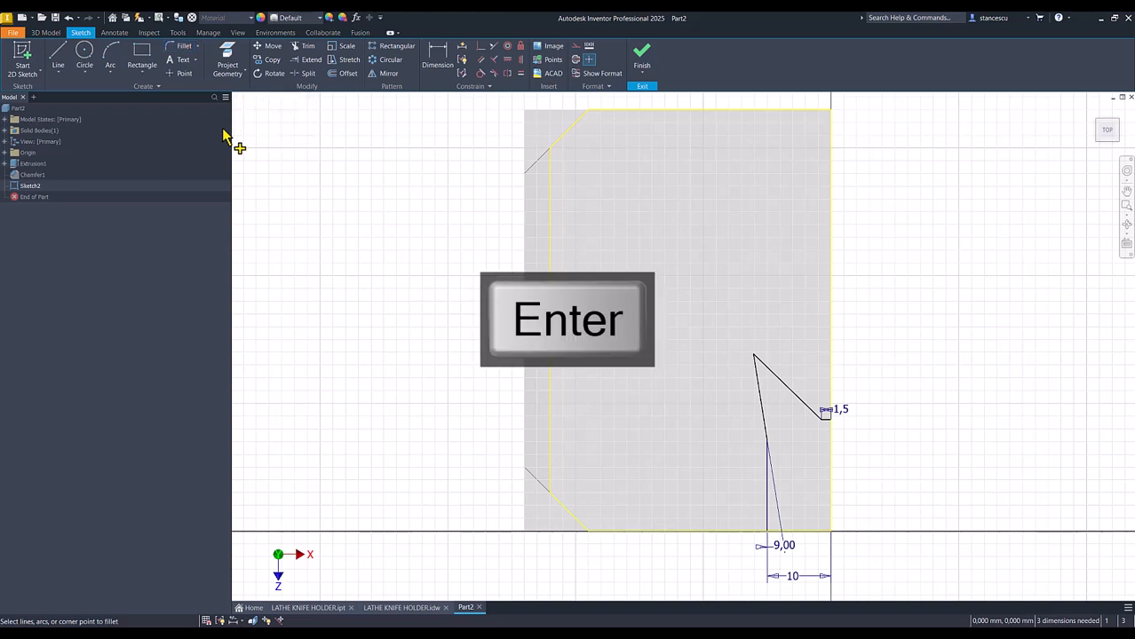
pyautogui.click(182, 45)
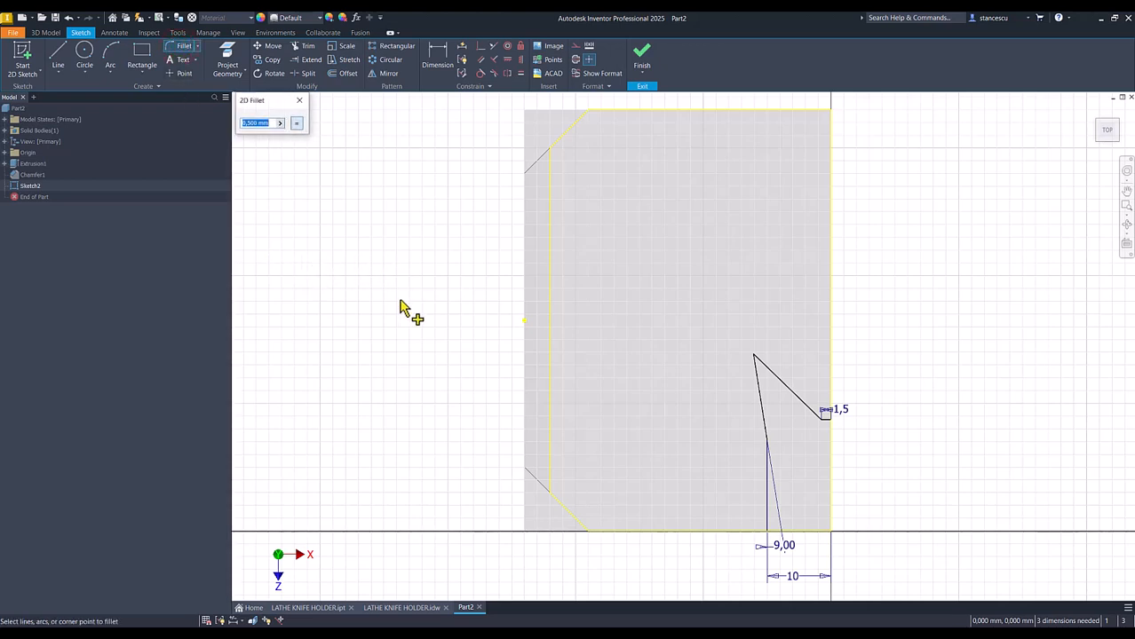
pyautogui.click(751, 357)
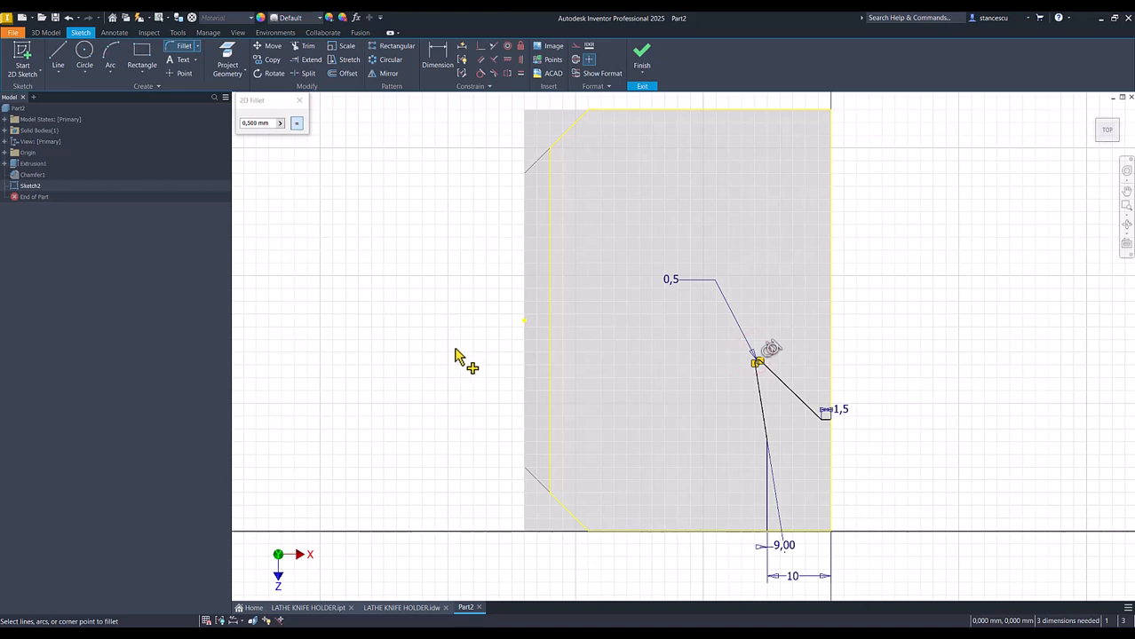
# Step: Draw an 8 mm diameter circle beside the notch lines and make it tangent to both slanted lines
pyautogui.click(84, 53)
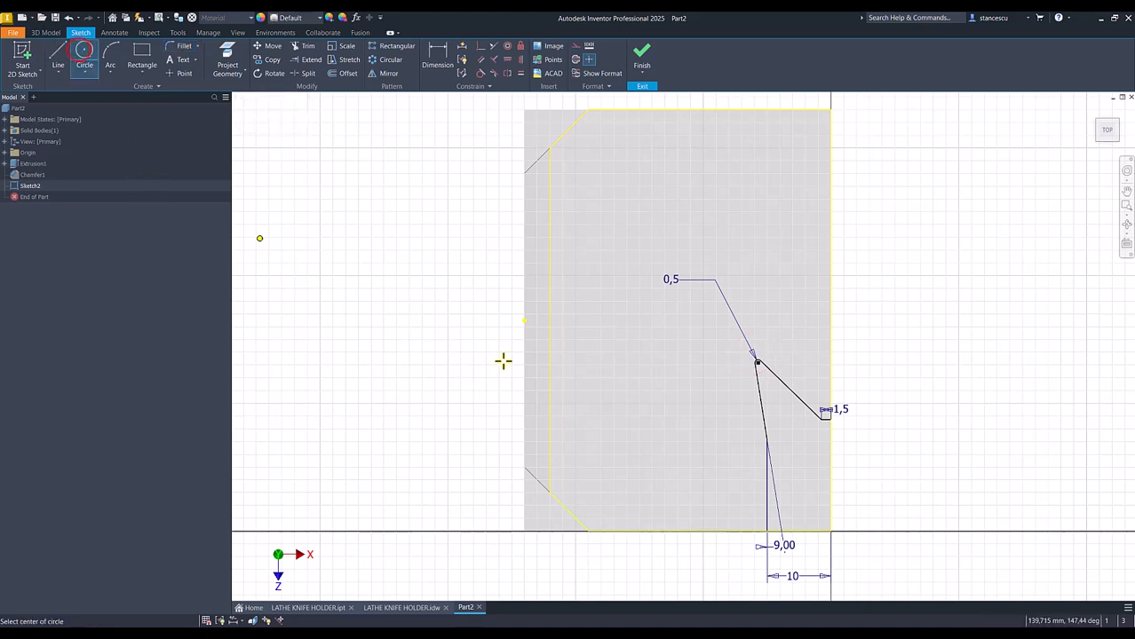
pyautogui.click(800, 447)
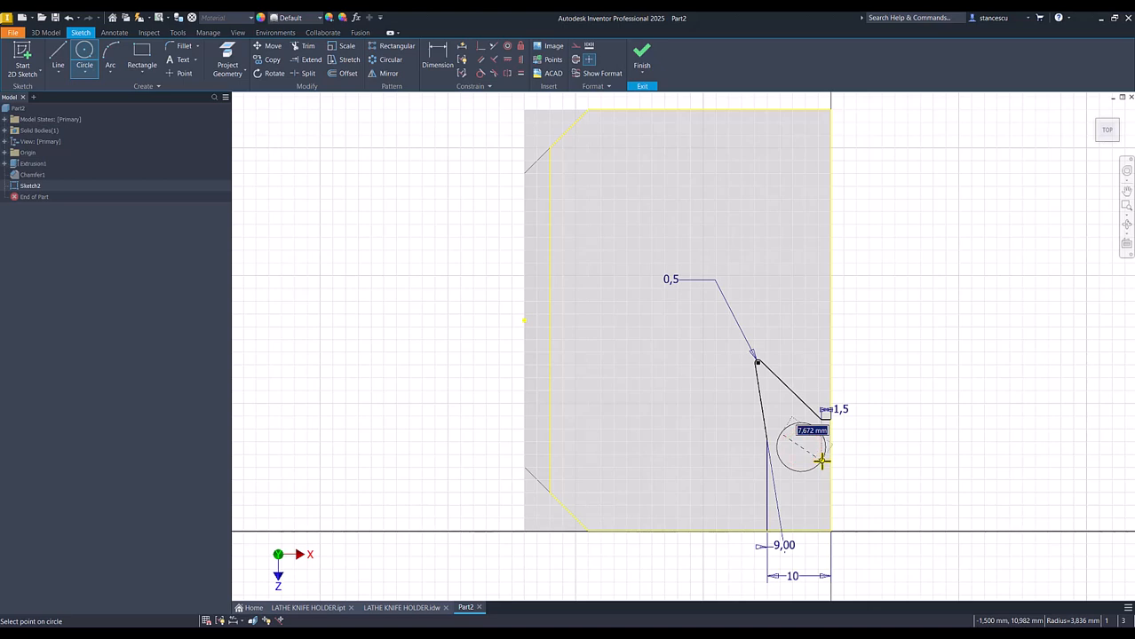
pyautogui.press('Return')
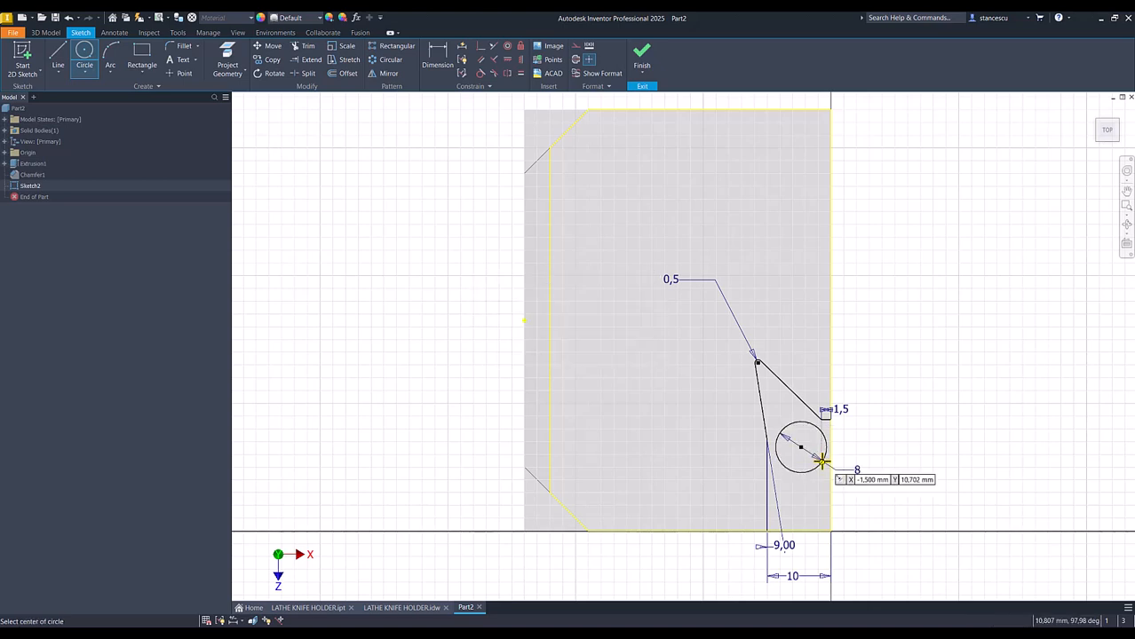
pyautogui.click(481, 73)
pyautogui.click(789, 435)
pyautogui.click(803, 396)
pyautogui.click(787, 433)
pyautogui.click(766, 433)
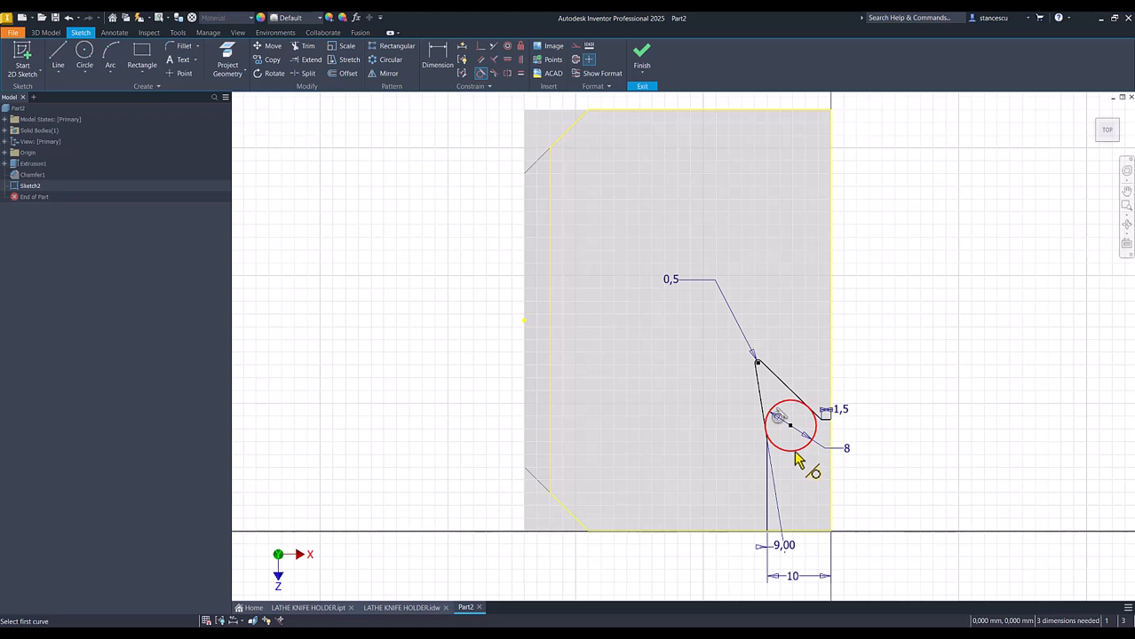
# Step: Draw a horizontal line across the middle of the block from the left edge's midpoint to the right edge
pyautogui.click(59, 55)
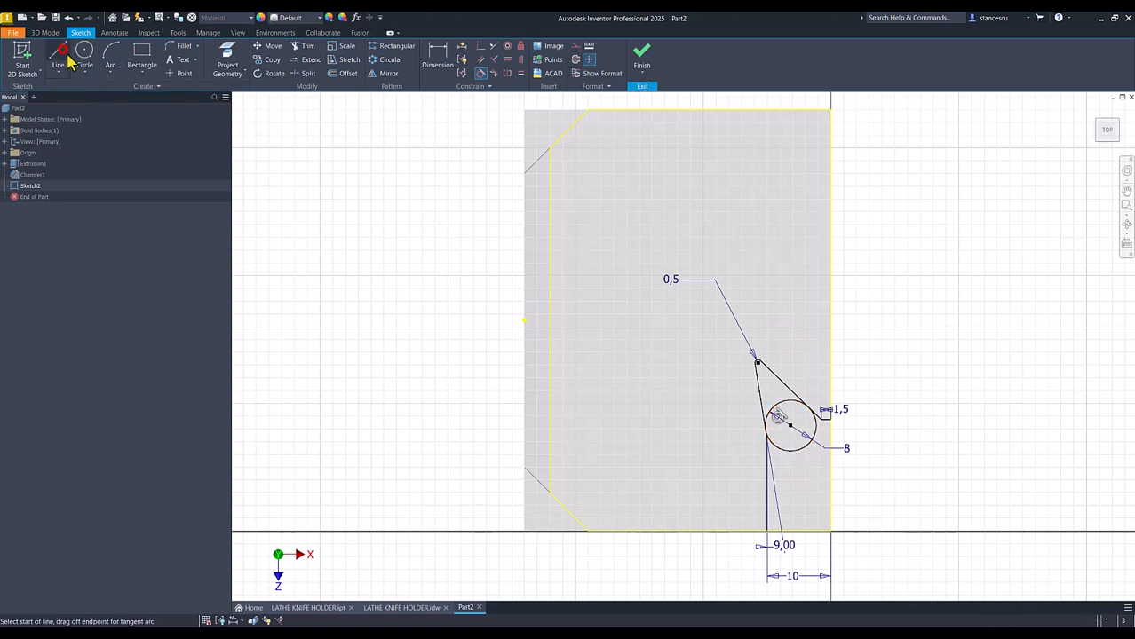
pyautogui.click(524, 319)
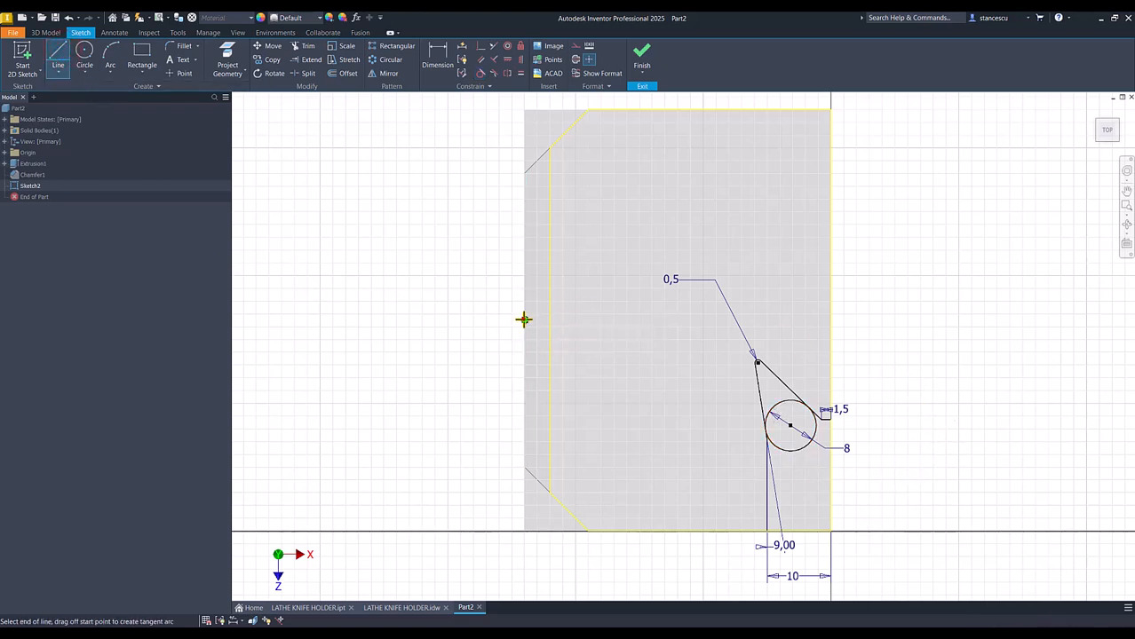
pyautogui.doubleClick(830, 320)
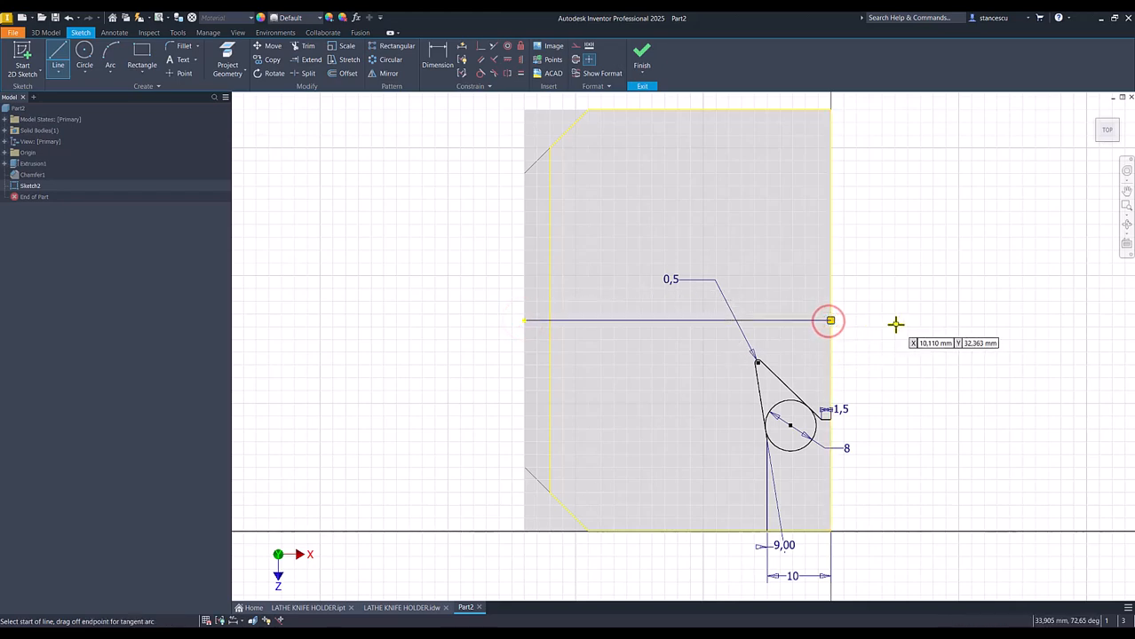
# Step: Convert the block's middle line, its right edge line and the 8 mm circle to construction geometry
pyautogui.press('Escape')
pyautogui.moveTo(886, 285); pyautogui.dragTo(817, 341)
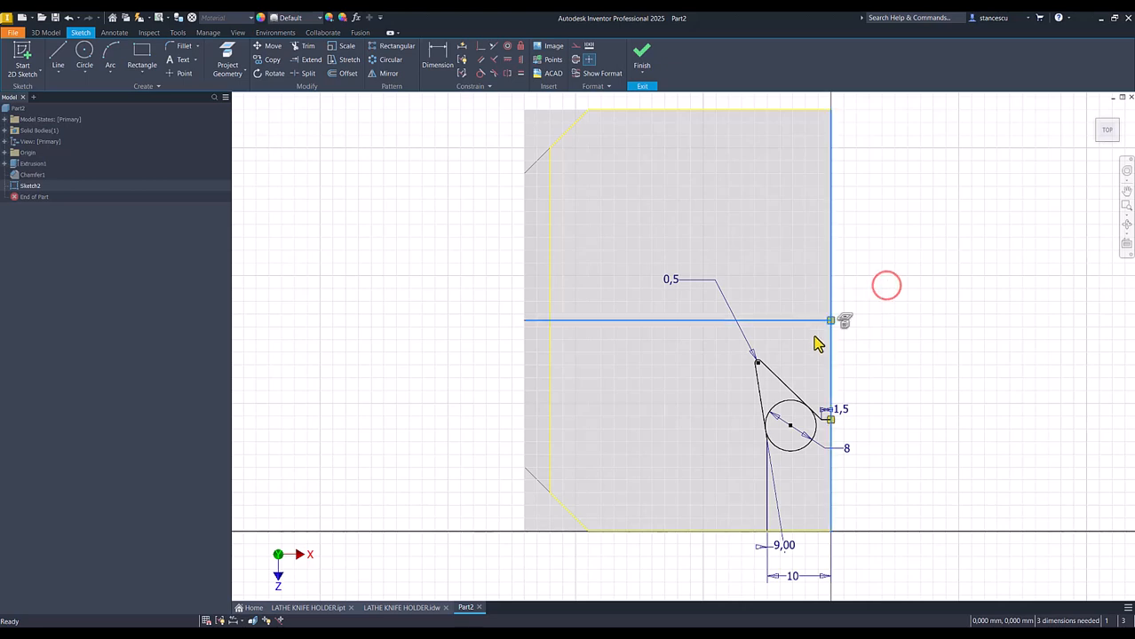
pyautogui.keyDown('ctrl'); pyautogui.click(804, 447); pyautogui.keyUp('ctrl')
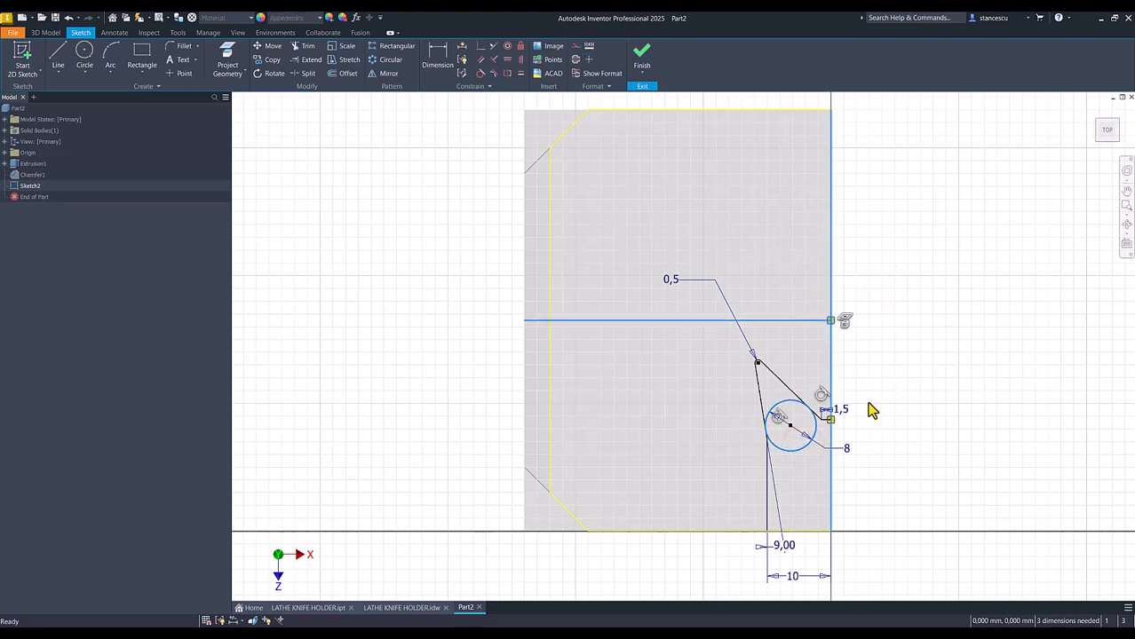
pyautogui.rightClick(910, 369)
pyautogui.click(957, 367)
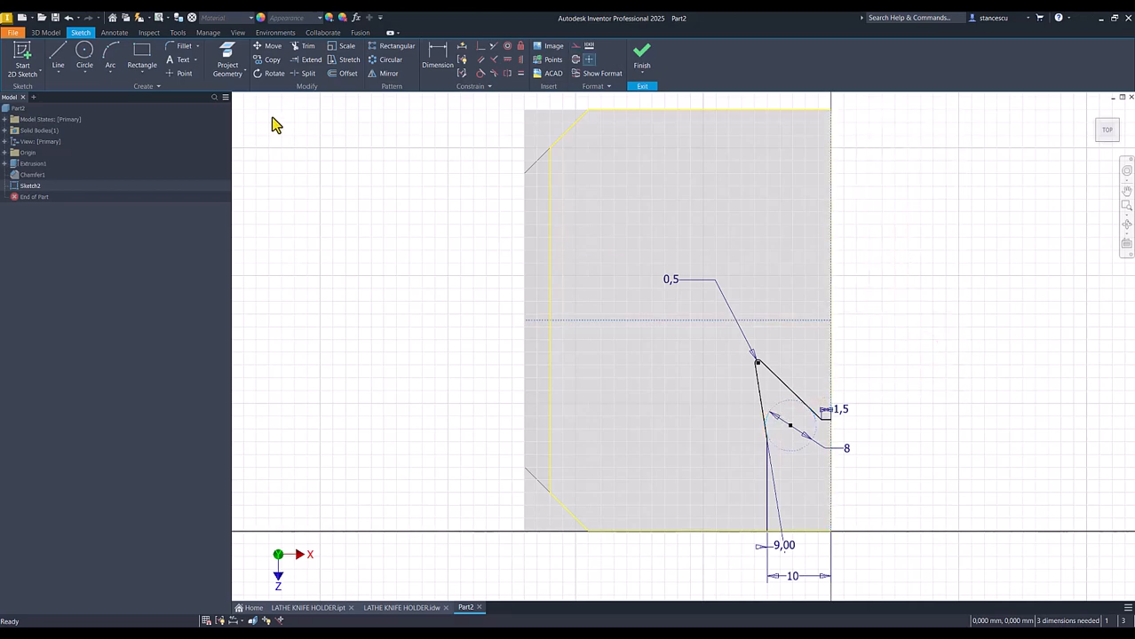
# Step: Mirror the notch profile and its construction circle about the block's horizontal middle line
pyautogui.click(387, 75)
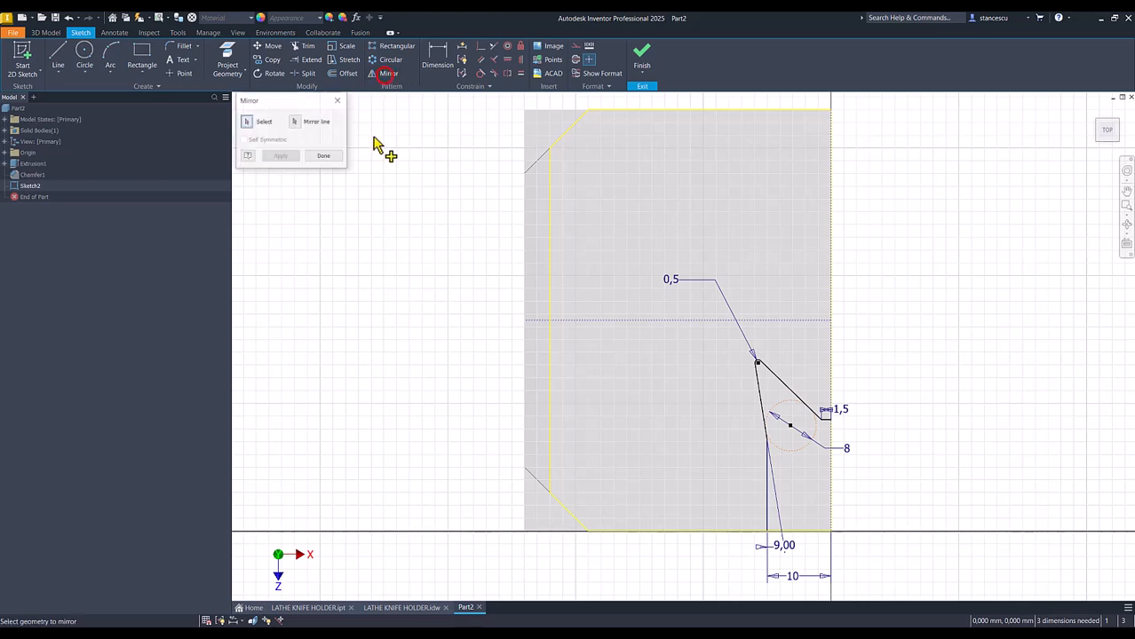
pyautogui.moveTo(727, 349)
pyautogui.mouseDown()
pyautogui.moveTo(824, 526)
pyautogui.moveTo(857, 559)
pyautogui.mouseUp()
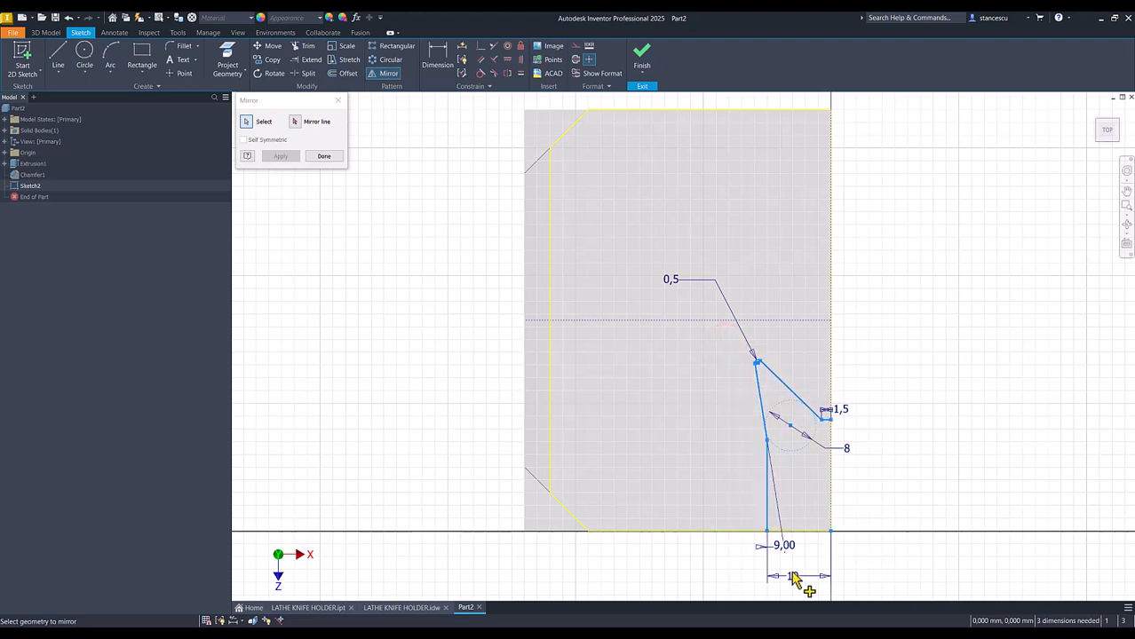
pyautogui.click(296, 123)
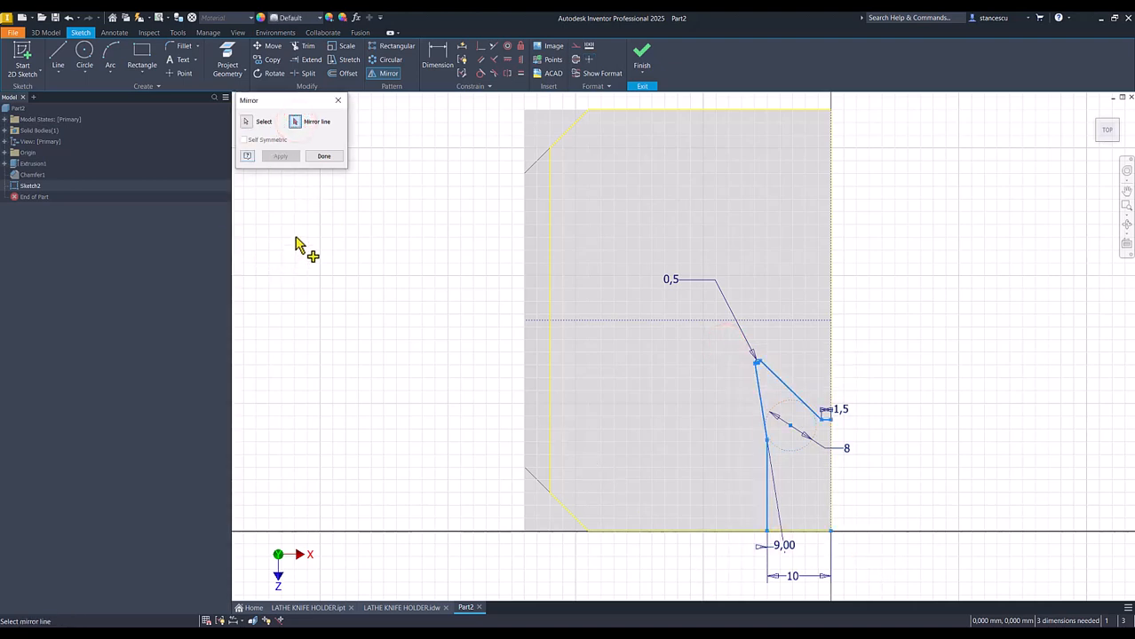
pyautogui.click(661, 324)
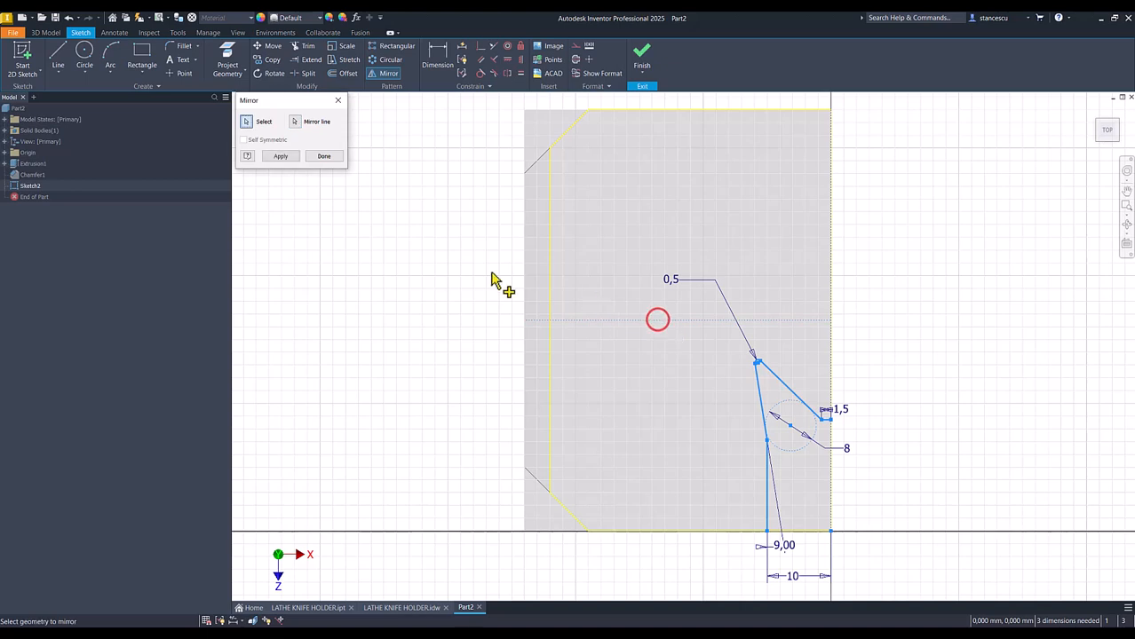
pyautogui.click(296, 161)
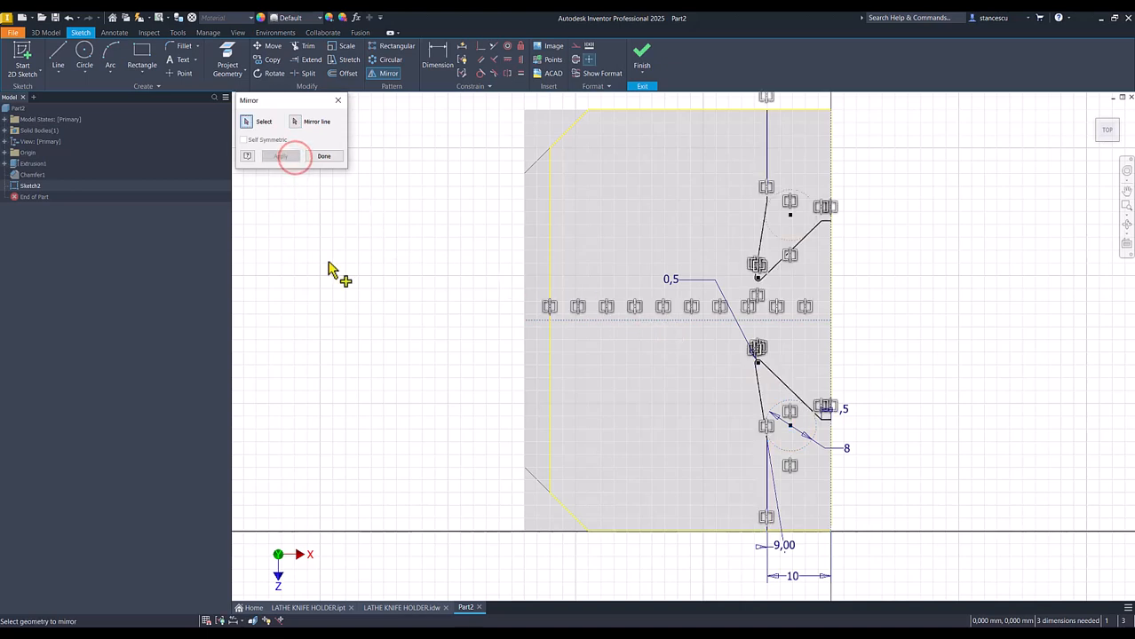
# Step: Dimension the vertical distance between the two notches' endpoints on the right edge to 37 mm
pyautogui.click(436, 59)
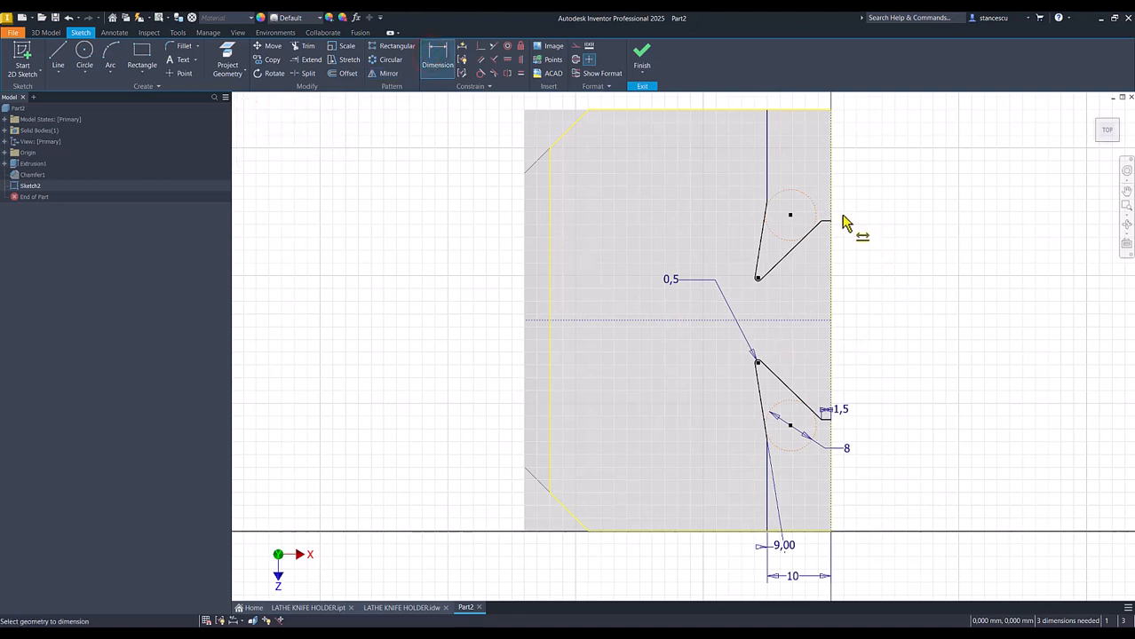
pyautogui.moveTo(821, 226); pyautogui.dragTo(828, 227)
pyautogui.click(831, 222)
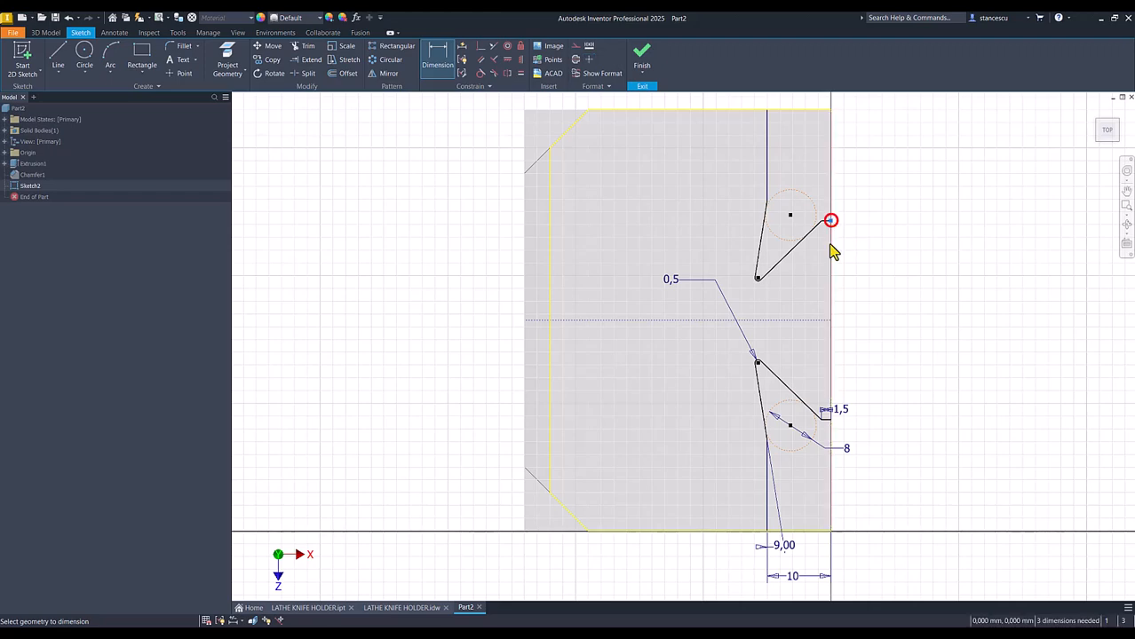
pyautogui.click(832, 419)
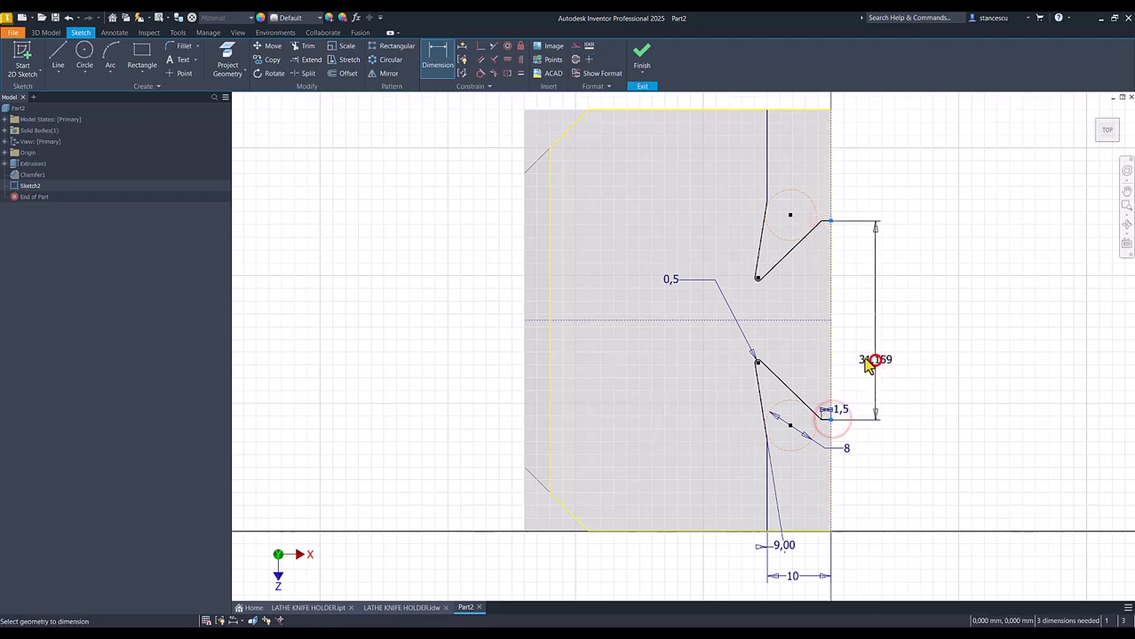
pyautogui.click(868, 362)
pyautogui.write('37')
pyautogui.press('Return')
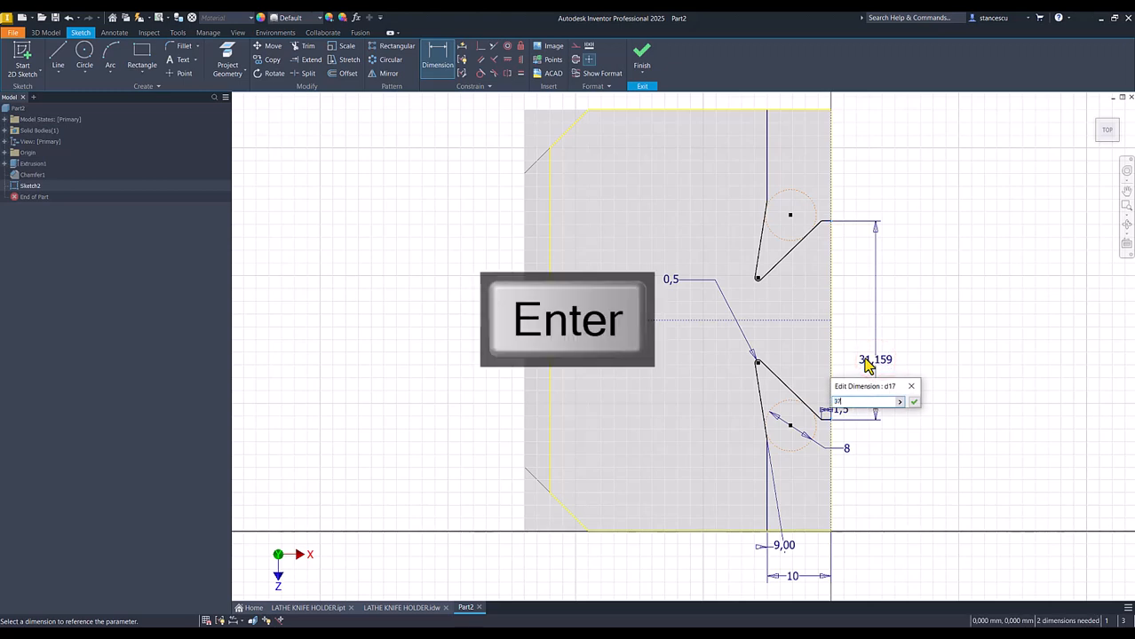
# Step: Dimension the vertical distance between the two construction circles' centres to 40 mm
pyautogui.click(793, 196)
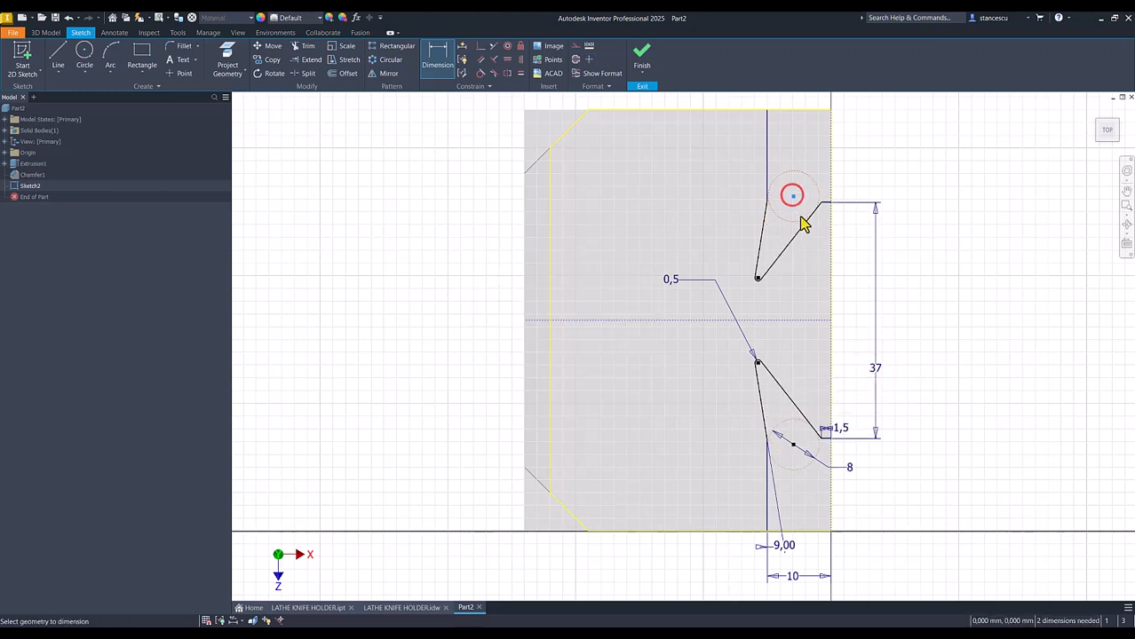
pyautogui.click(794, 448)
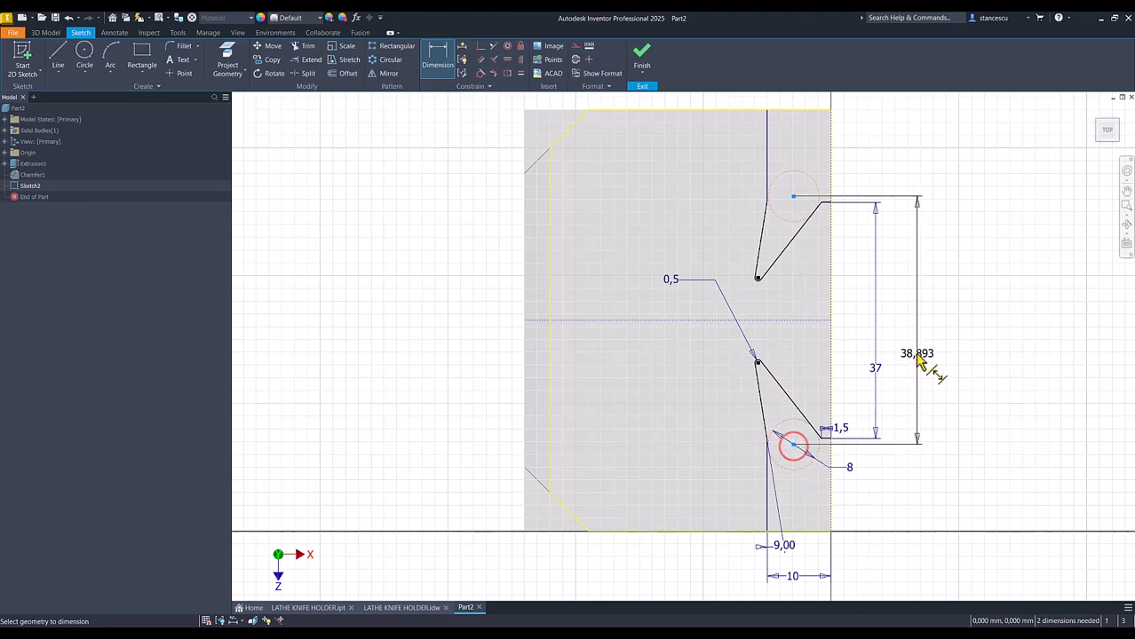
pyautogui.click(911, 348)
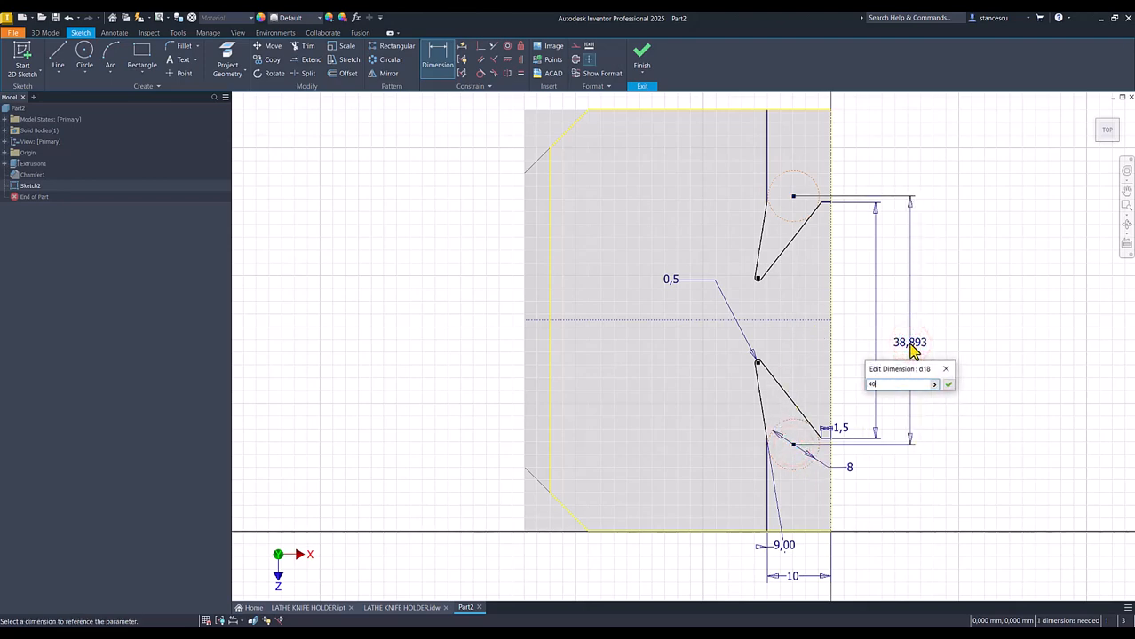
pyautogui.press('Return')
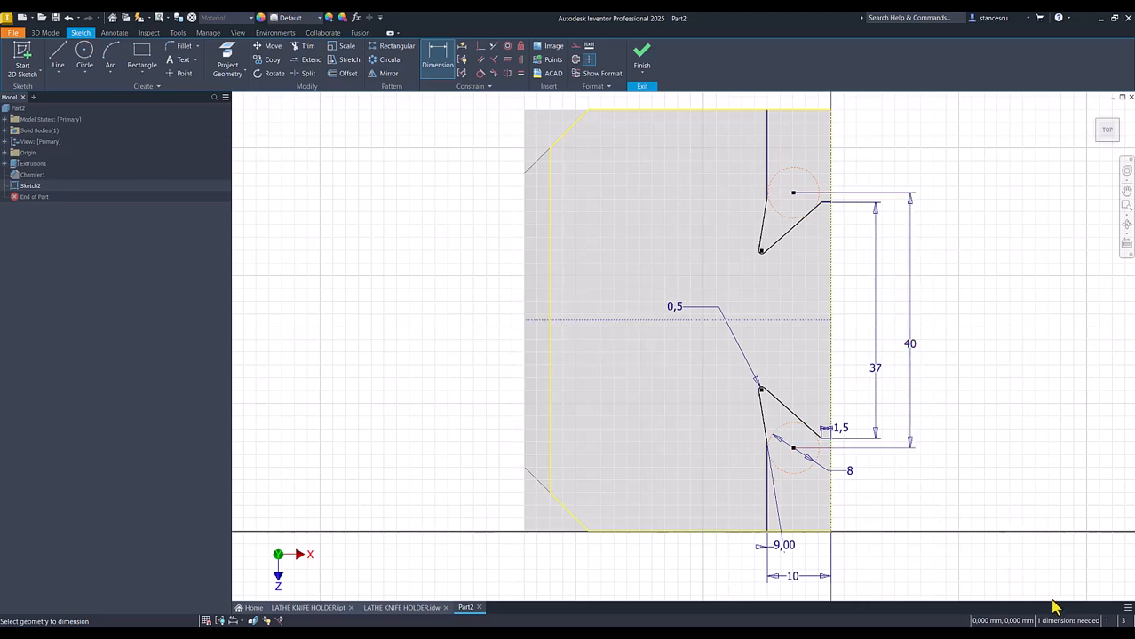
# Step: Make the lower circle coincident with the corner where the vertical and slanted notch lines meet, and finish the sketch
pyautogui.scroll(-5, 791, 449)
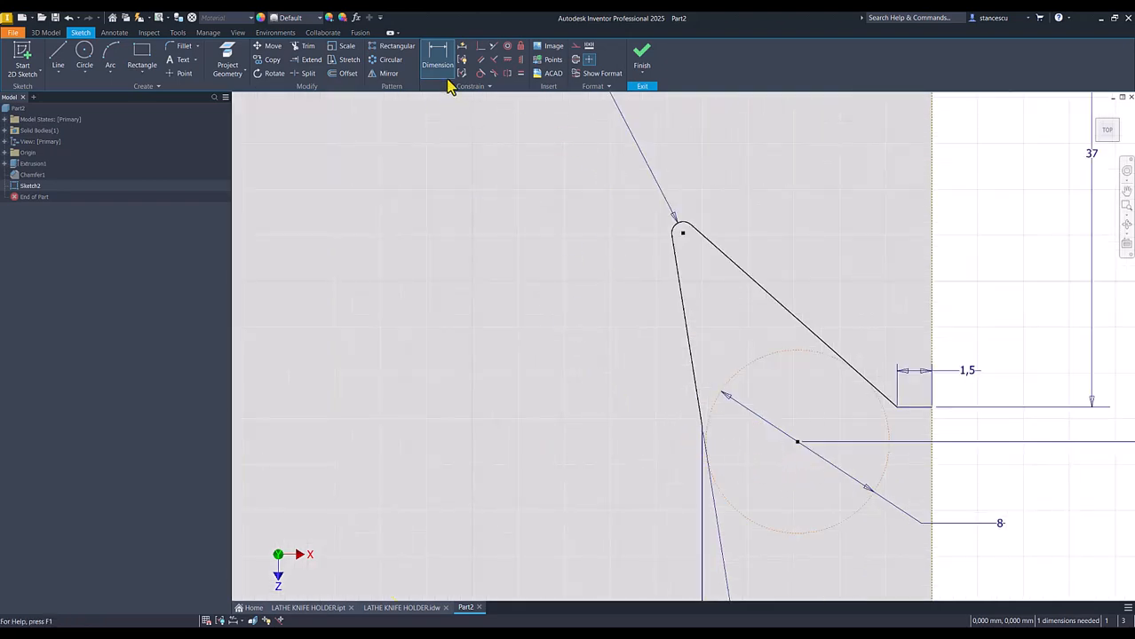
pyautogui.click(477, 48)
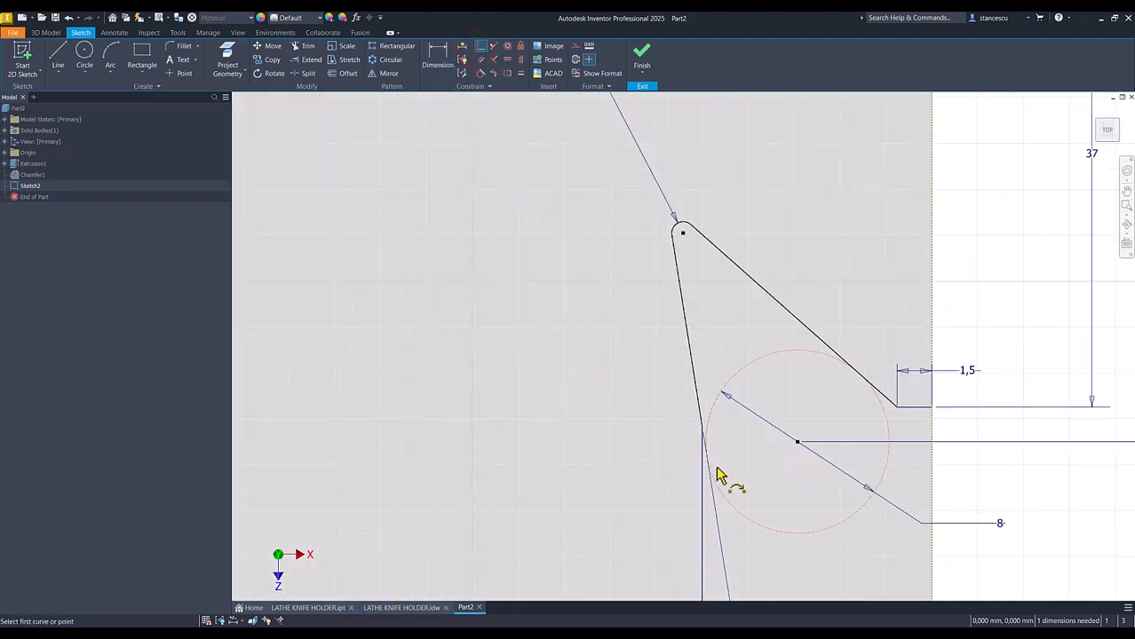
pyautogui.click(724, 505)
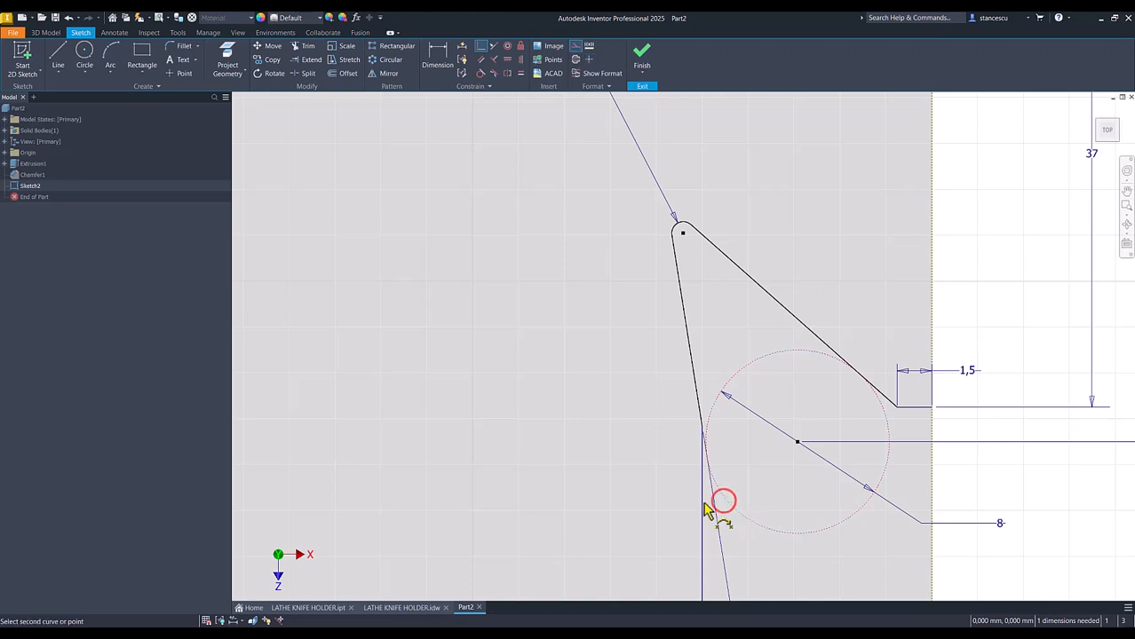
pyautogui.click(704, 433)
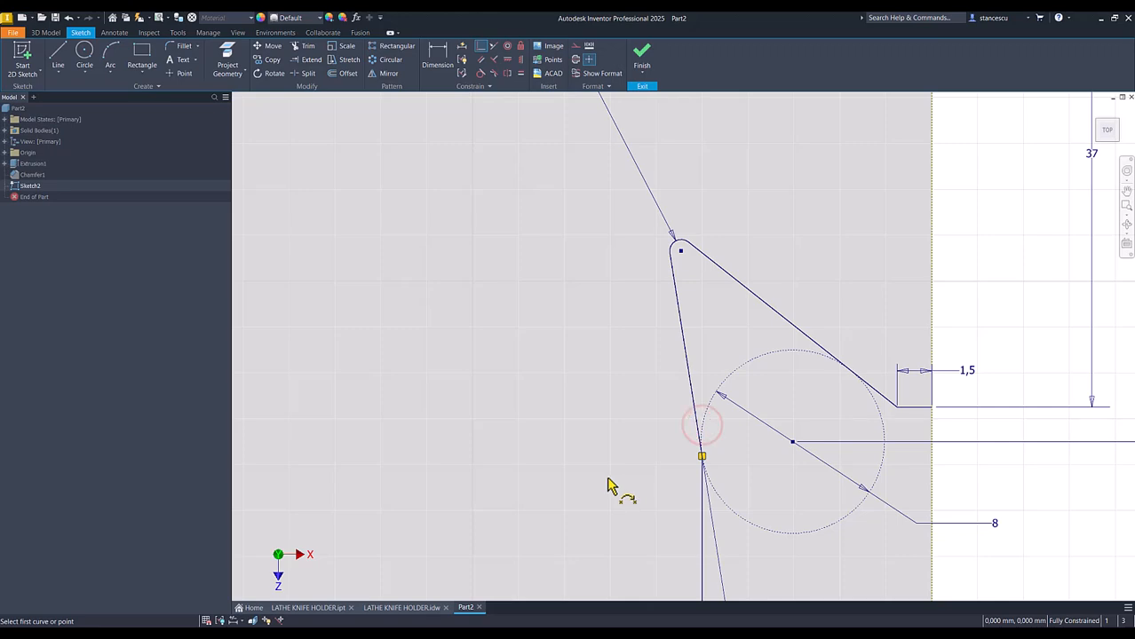
pyautogui.press('Home')
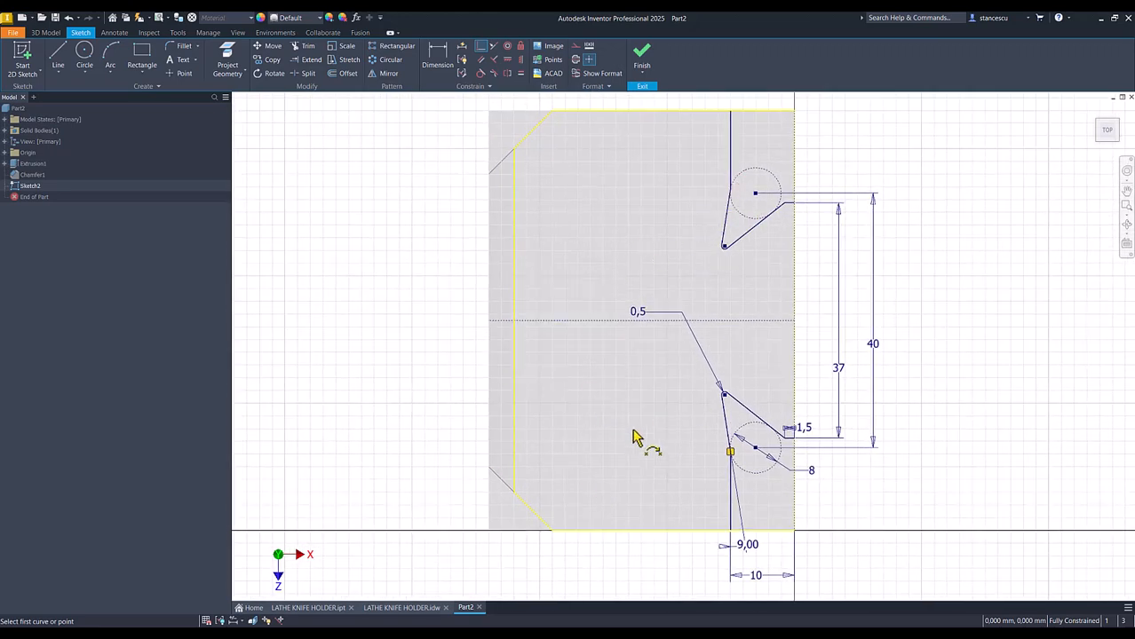
pyautogui.click(641, 55)
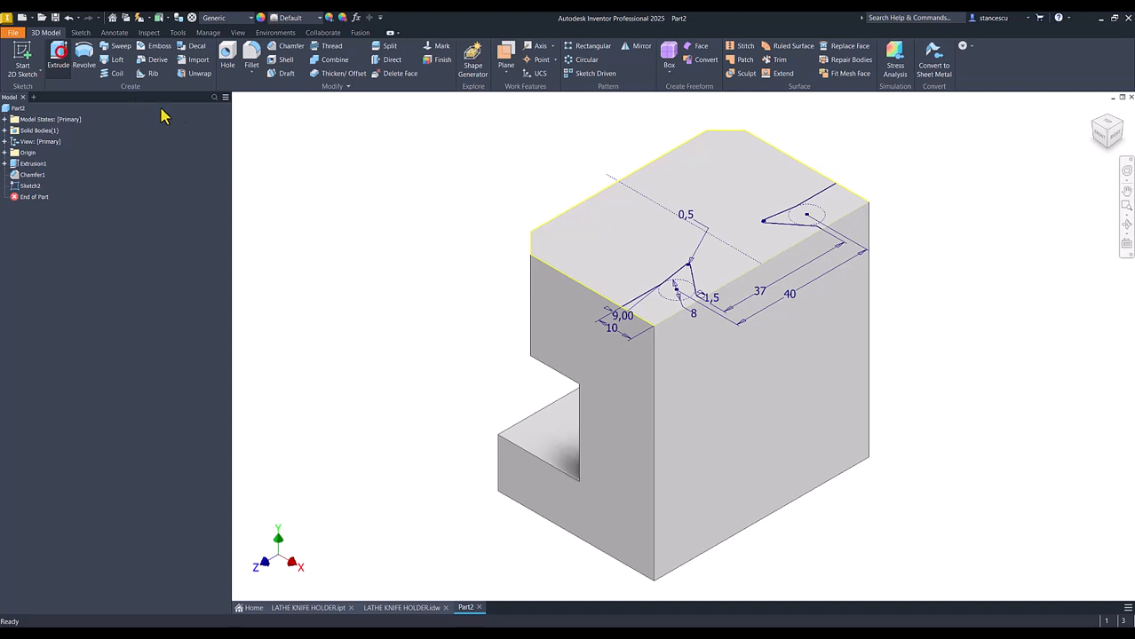
pyautogui.press('e')
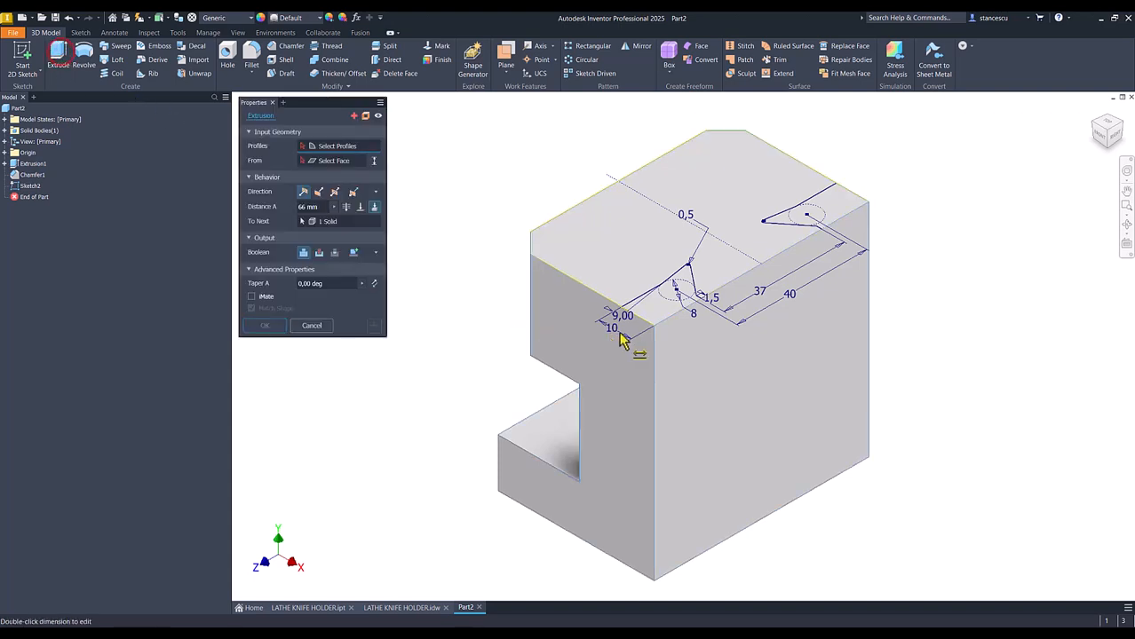
pyautogui.click(327, 147)
pyautogui.click(344, 146)
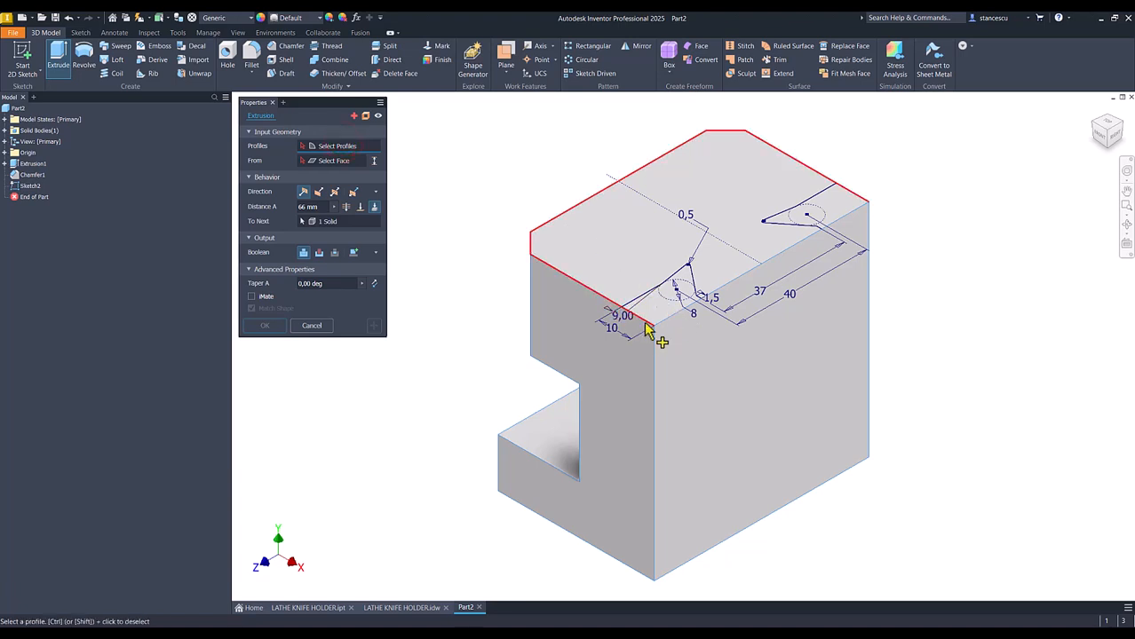
pyautogui.click(320, 326)
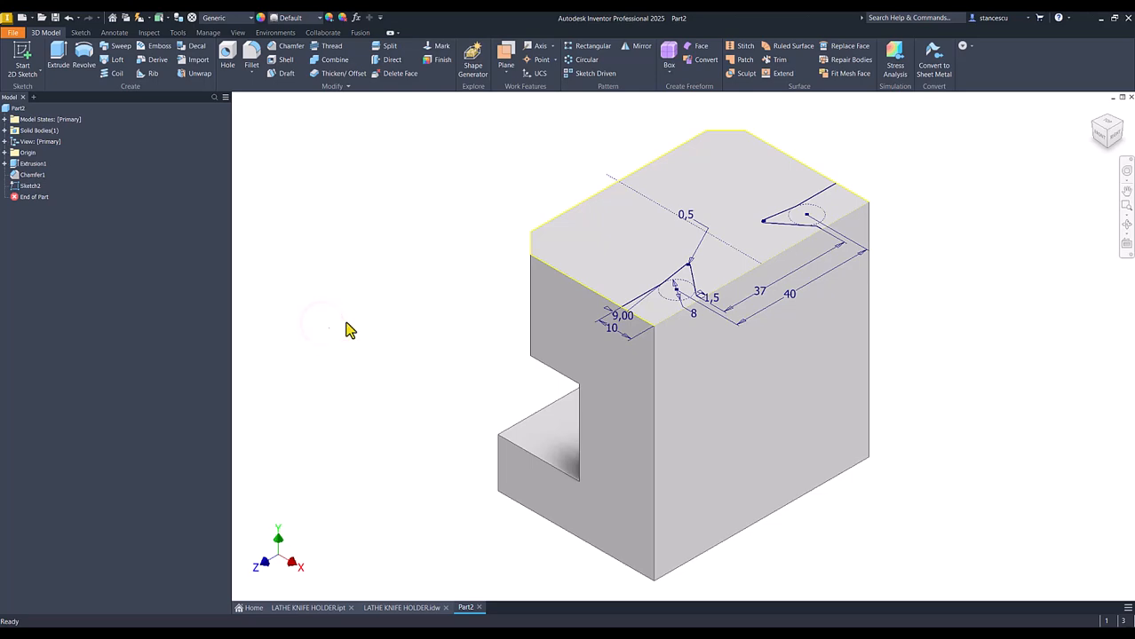
# Step: Reopen the notch sketch, turn the block's right edge line back into normal geometry and finish the sketch
pyautogui.doubleClick(14, 188)
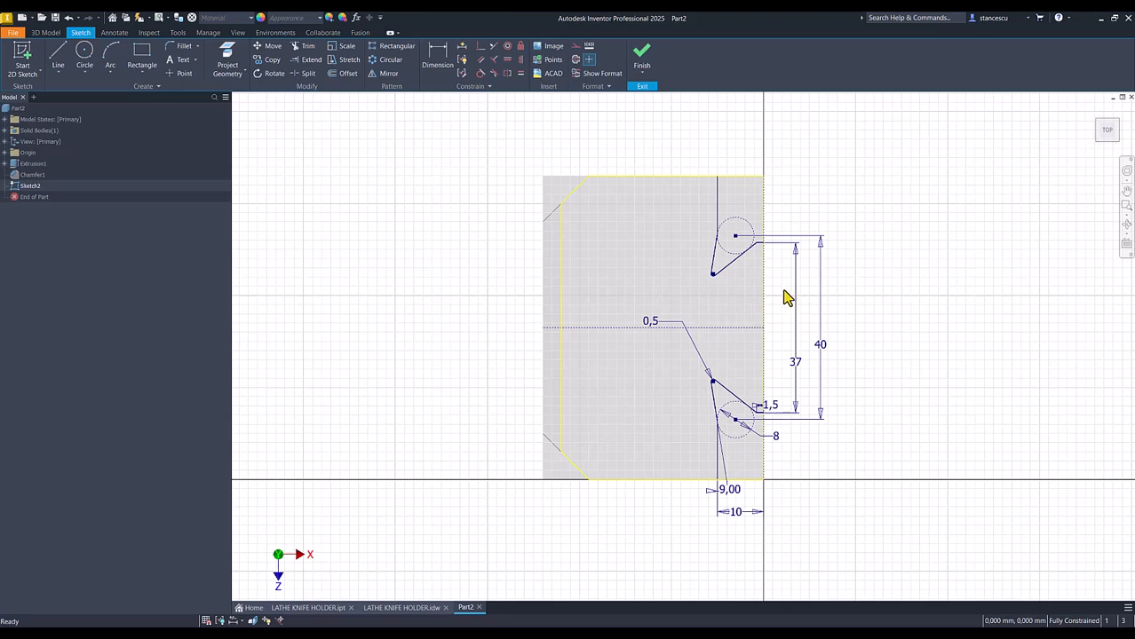
pyautogui.moveTo(774, 292); pyautogui.dragTo(757, 302)
pyautogui.rightClick(911, 263)
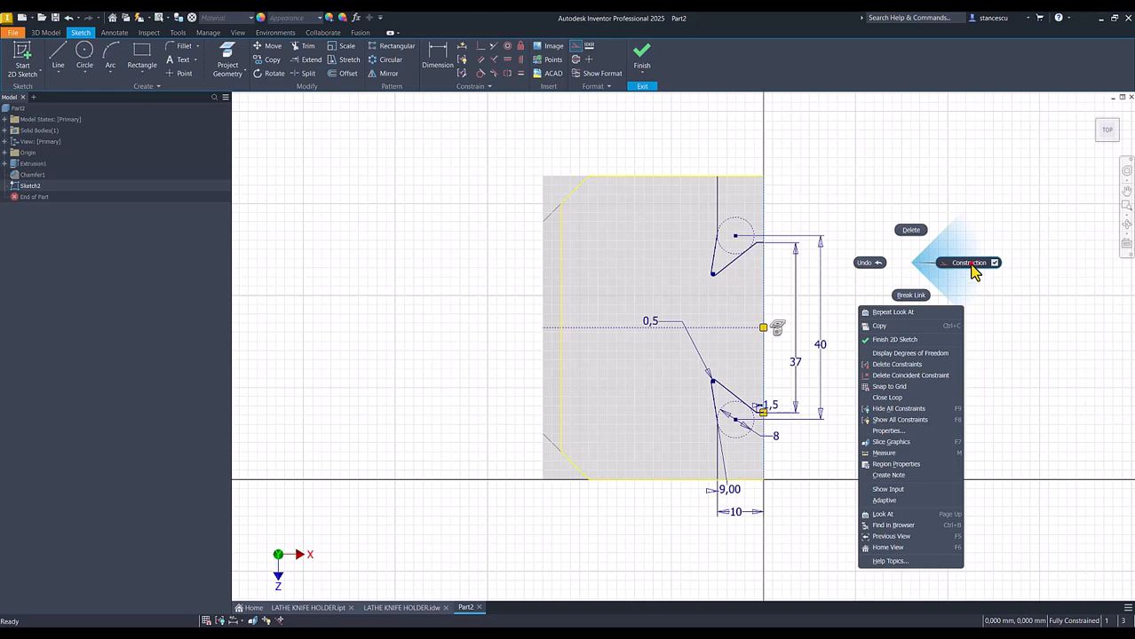
pyautogui.click(968, 265)
pyautogui.click(905, 274)
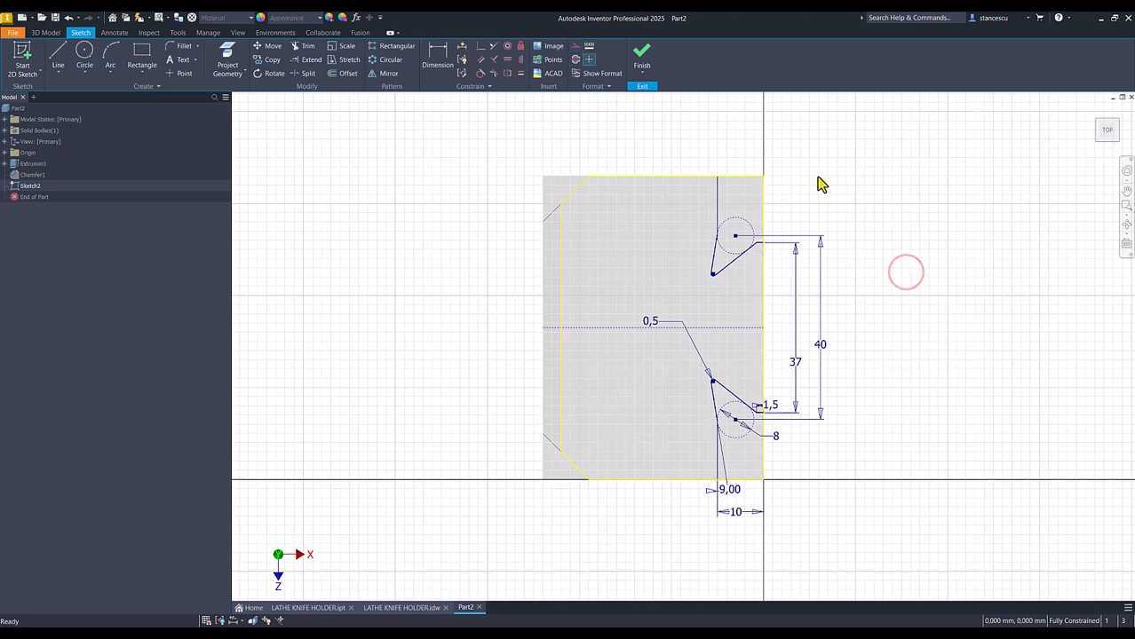
pyautogui.click(641, 55)
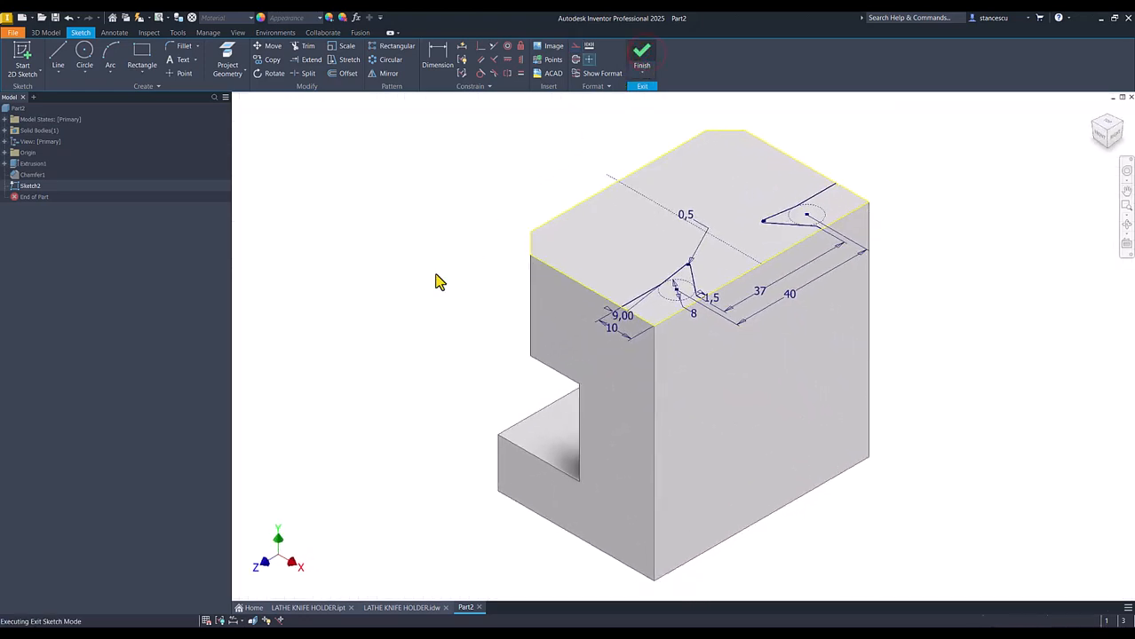
# Step: Extrude both notch profiles as a cut through all of the block
pyautogui.click(58, 55)
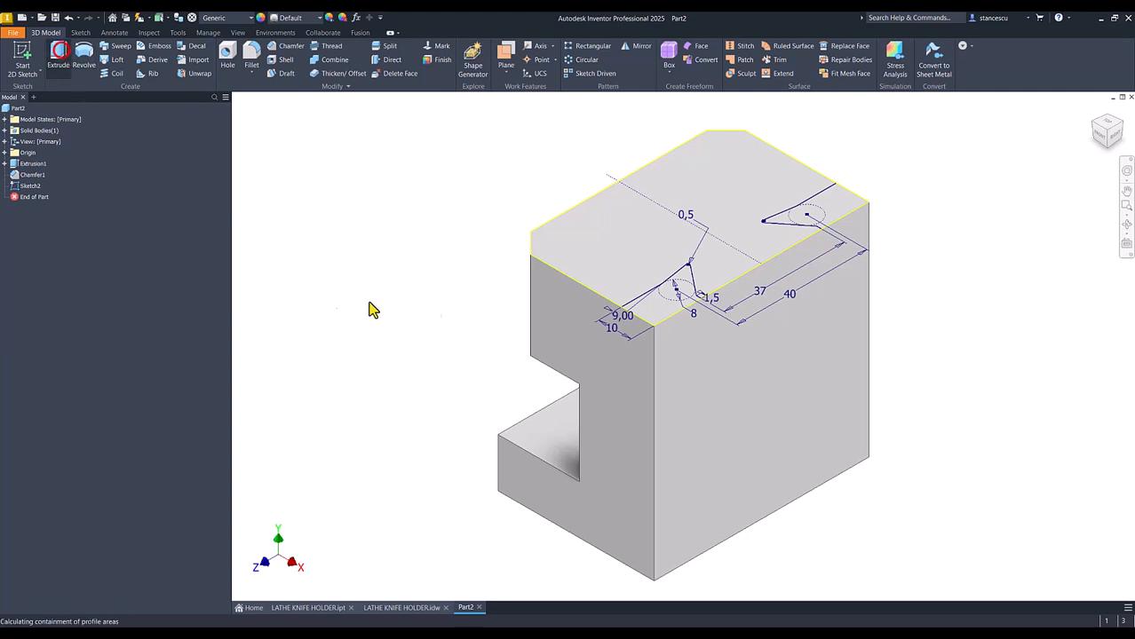
pyautogui.click(653, 313)
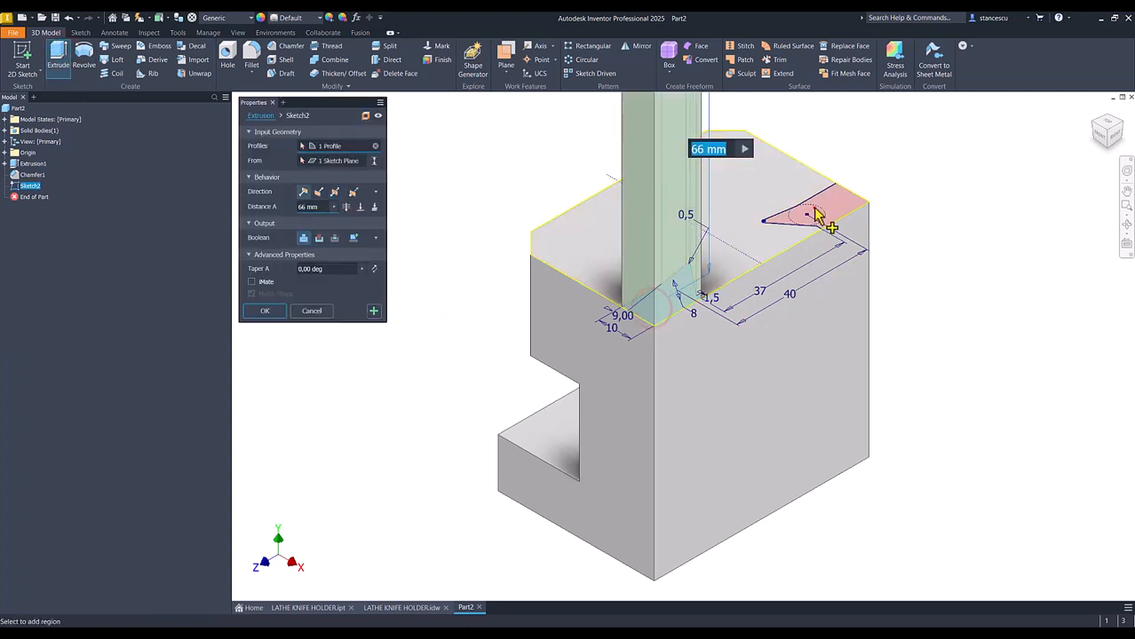
pyautogui.click(813, 206)
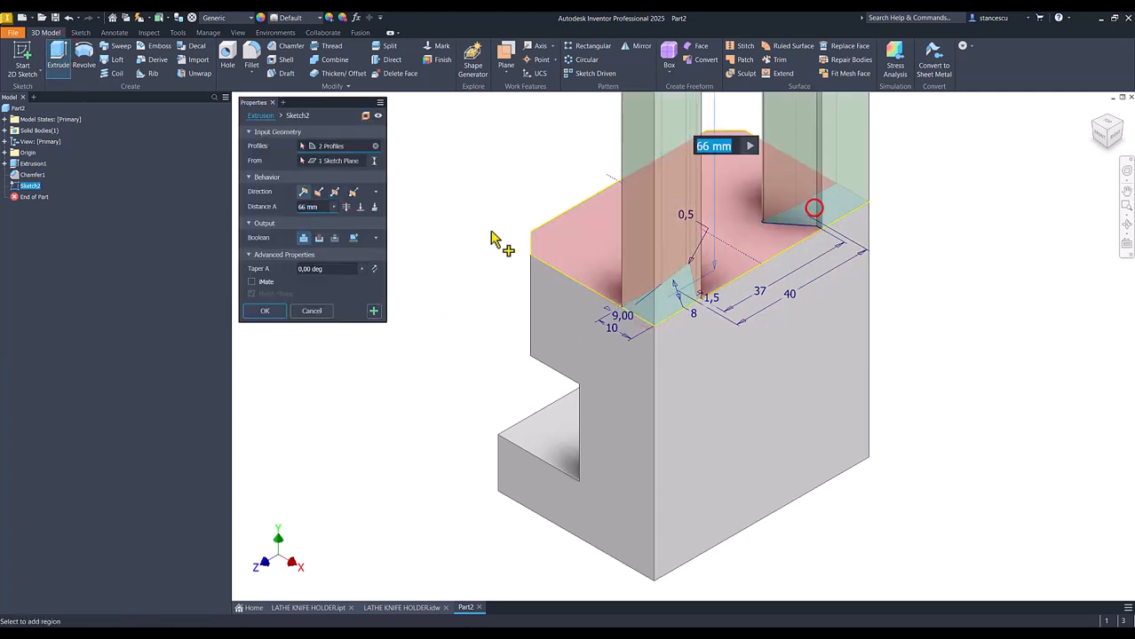
pyautogui.click(319, 238)
pyautogui.click(346, 206)
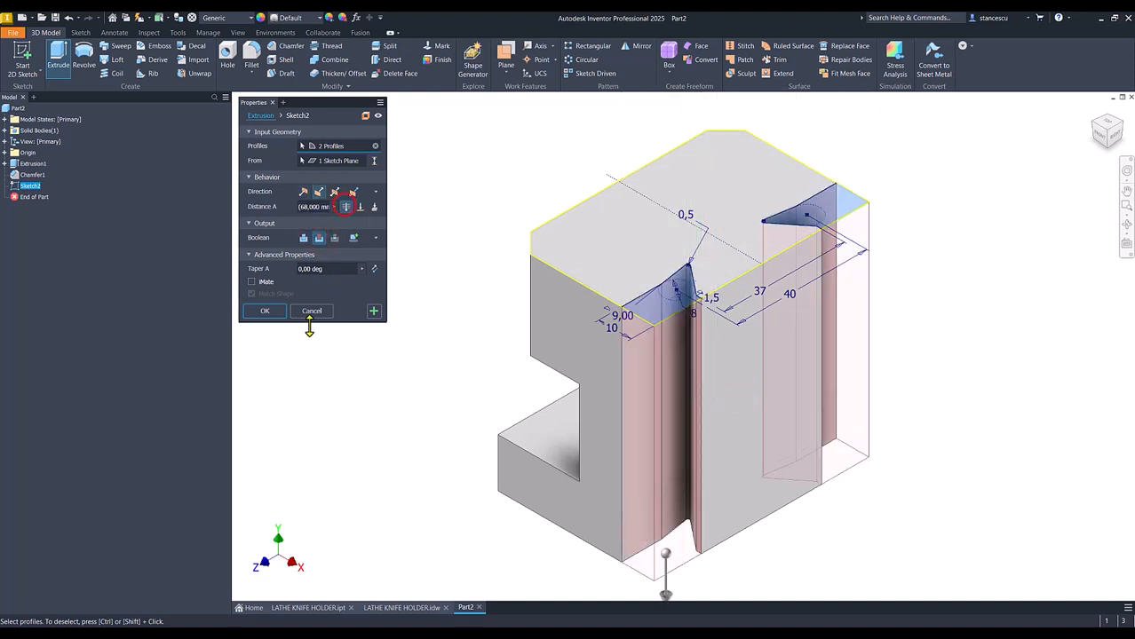
pyautogui.click(263, 312)
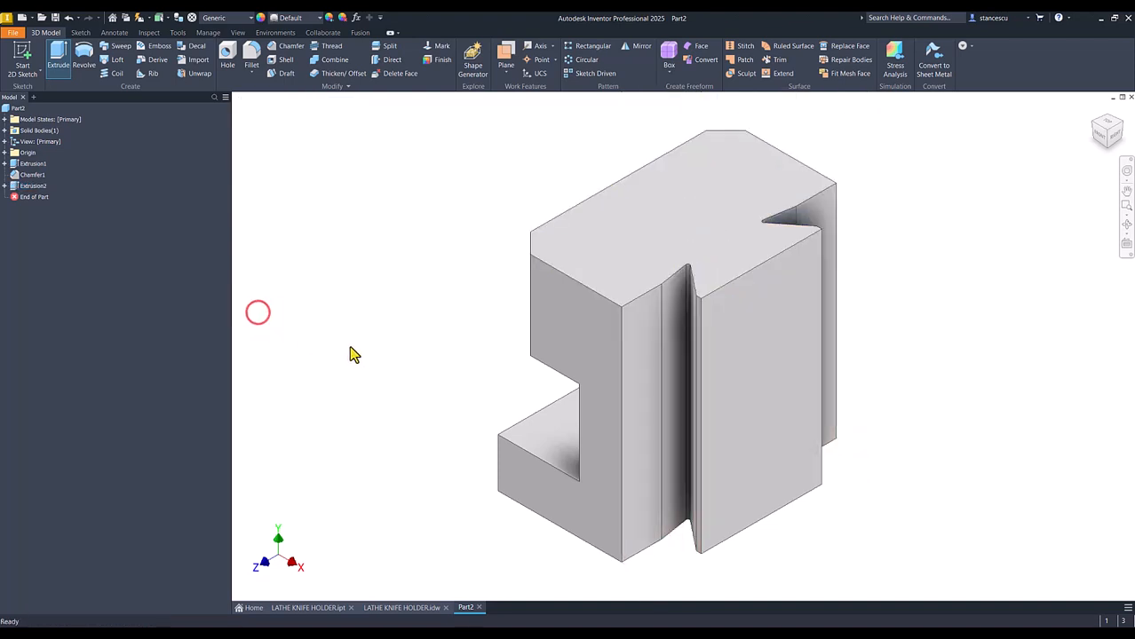
pyautogui.press('F6')
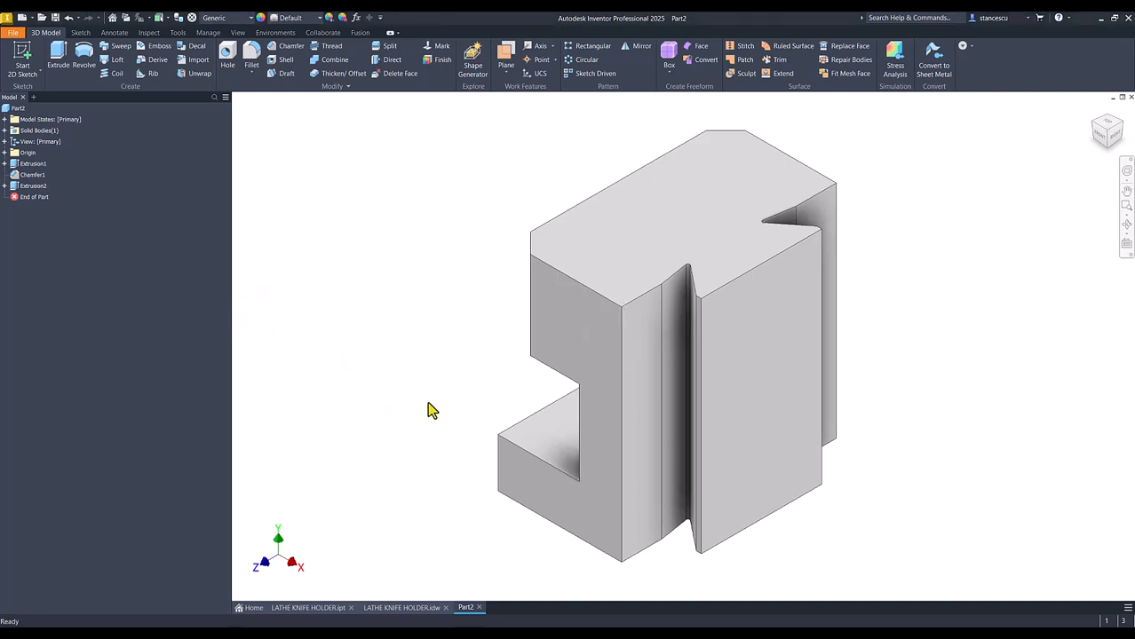
# Step: Examine the hole layout on the finished part LATHE KNIFE HOLDER.ipt and in the drawing LATHE KNIFE HOLDER.idw
pyautogui.click(311, 608)
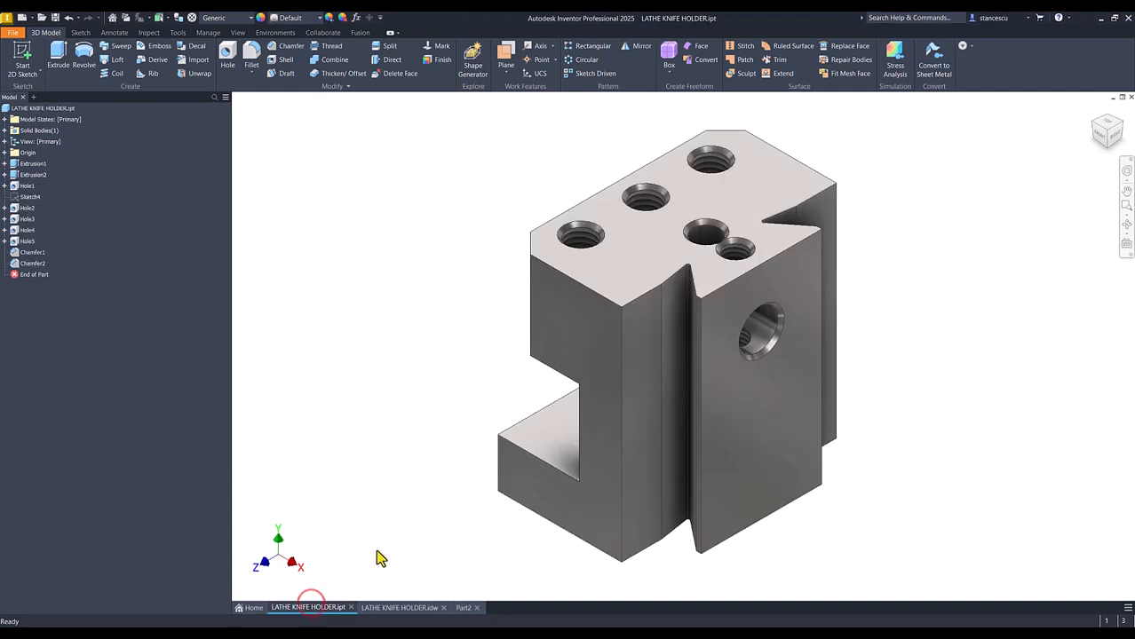
pyautogui.scroll(-3, 752, 322)
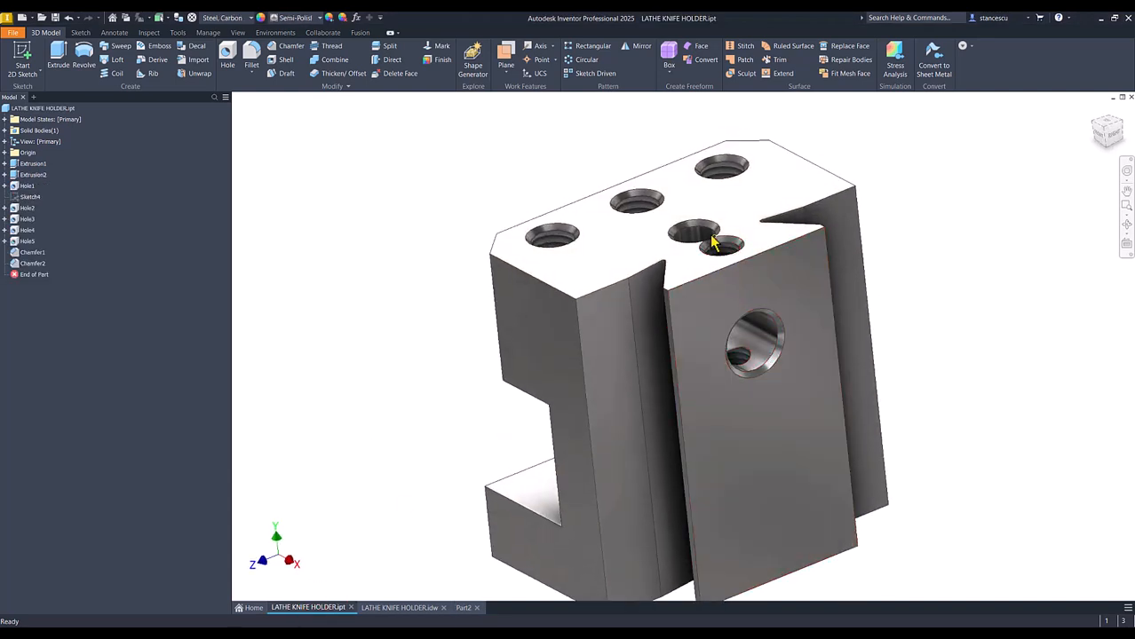
pyautogui.keyDown('shift'); pyautogui.moveTo(567, 241); pyautogui.dragTo(936, 248, button='middle'); pyautogui.keyUp('shift')
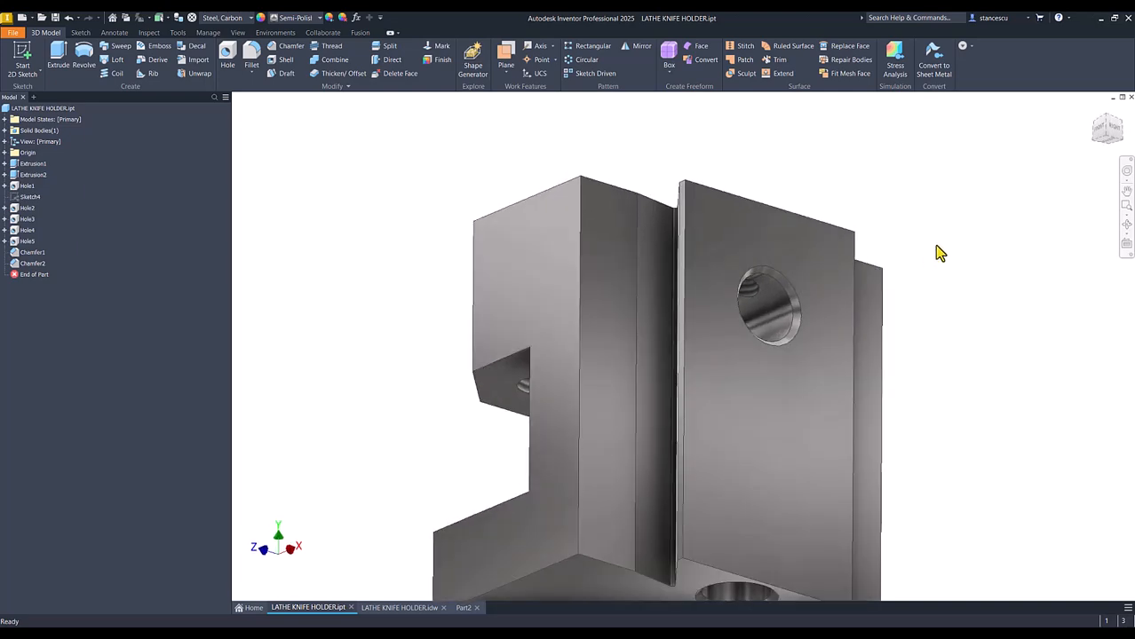
pyautogui.press('F6')
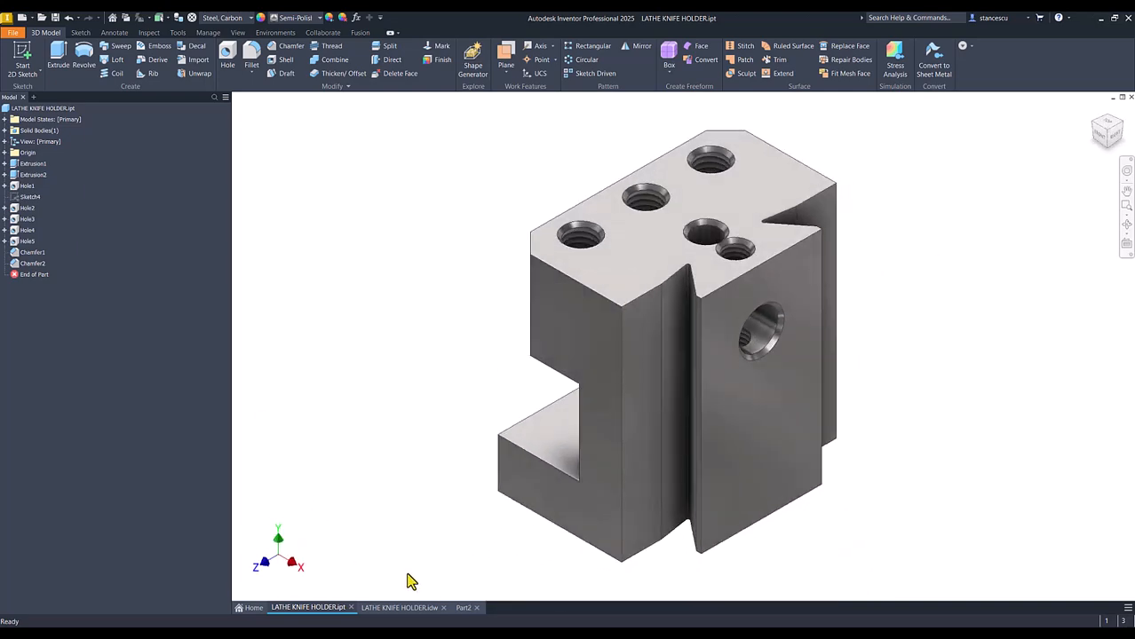
pyautogui.click(401, 607)
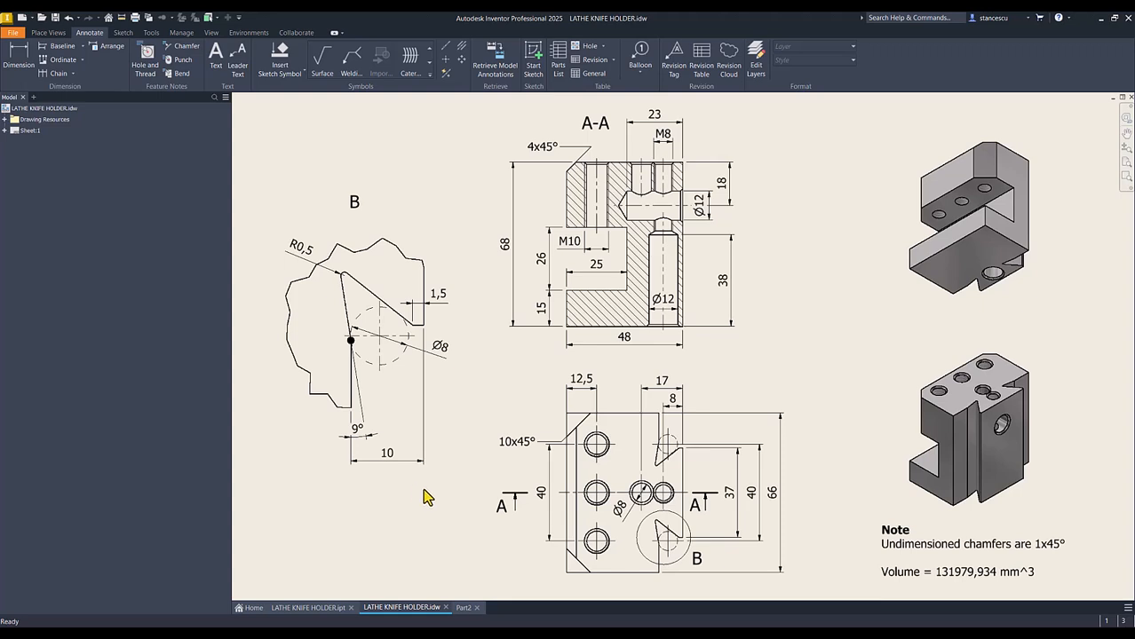
pyautogui.click(664, 493)
pyautogui.press('Escape')
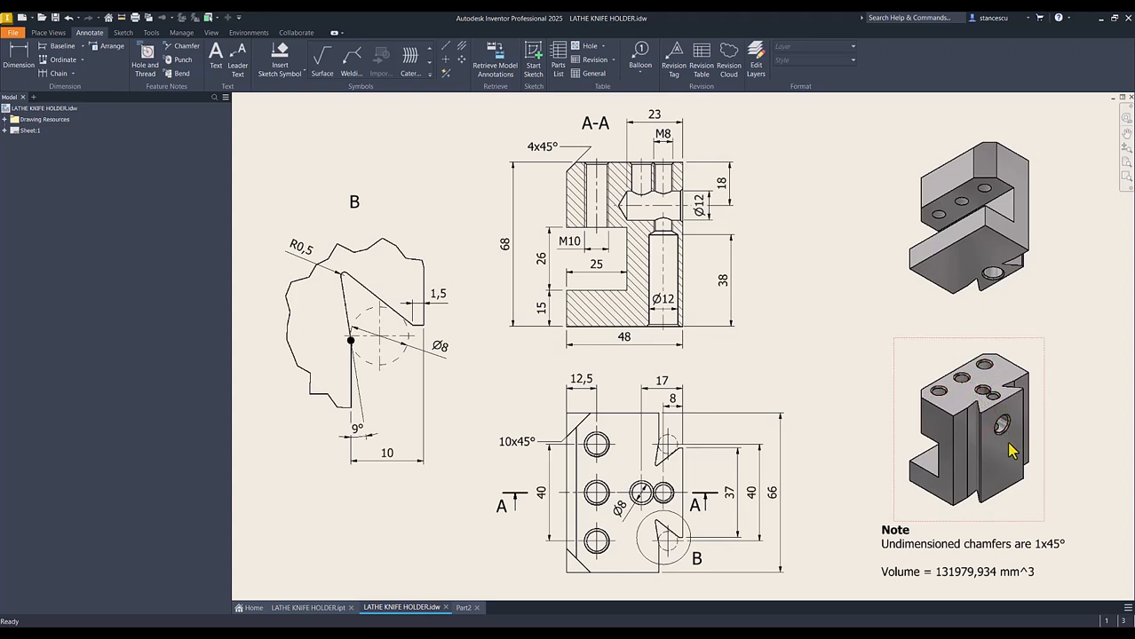
# Step: Return to Part2, start a sketch on the block's top face and draw a vertical line 40 mm long near the chamfered side
pyautogui.click(464, 608)
pyautogui.click(664, 248)
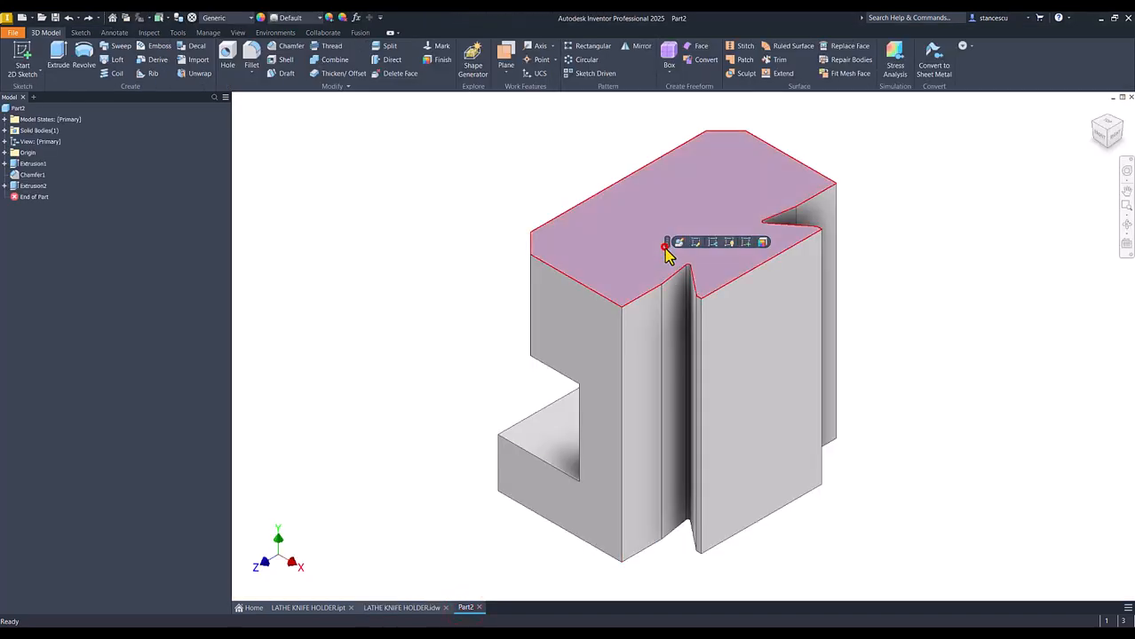
pyautogui.click(749, 242)
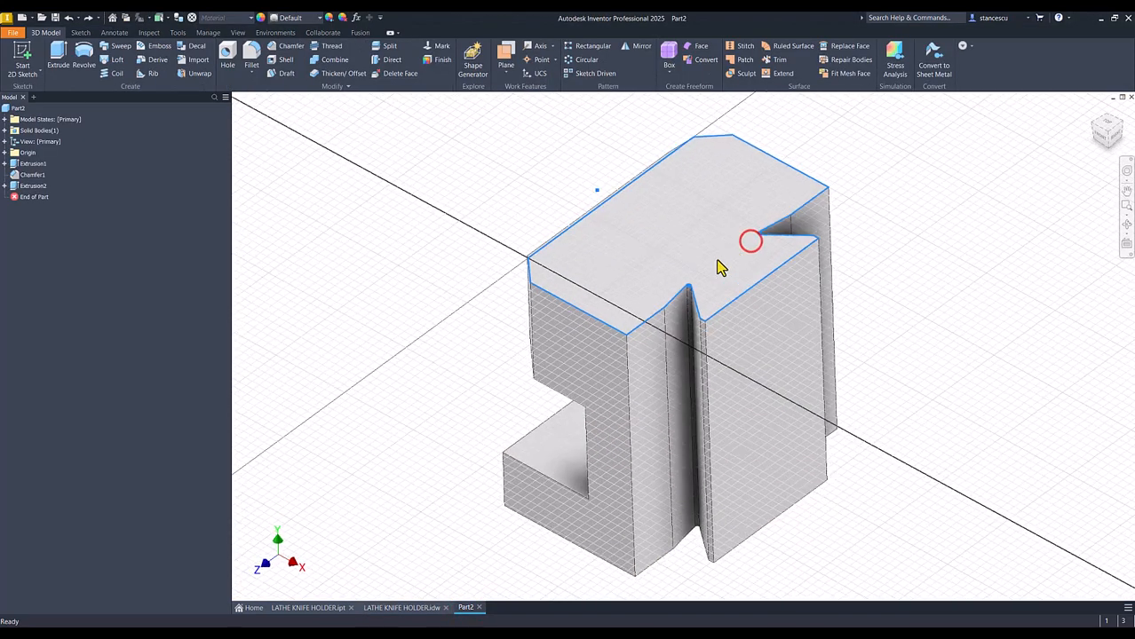
pyautogui.click(58, 57)
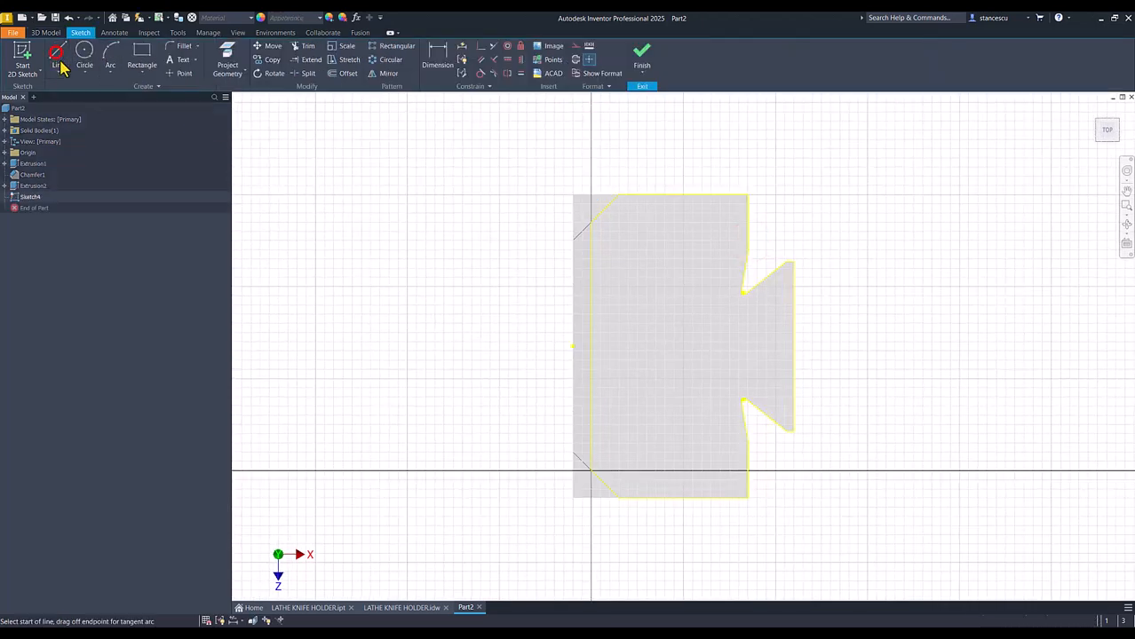
pyautogui.click(619, 415)
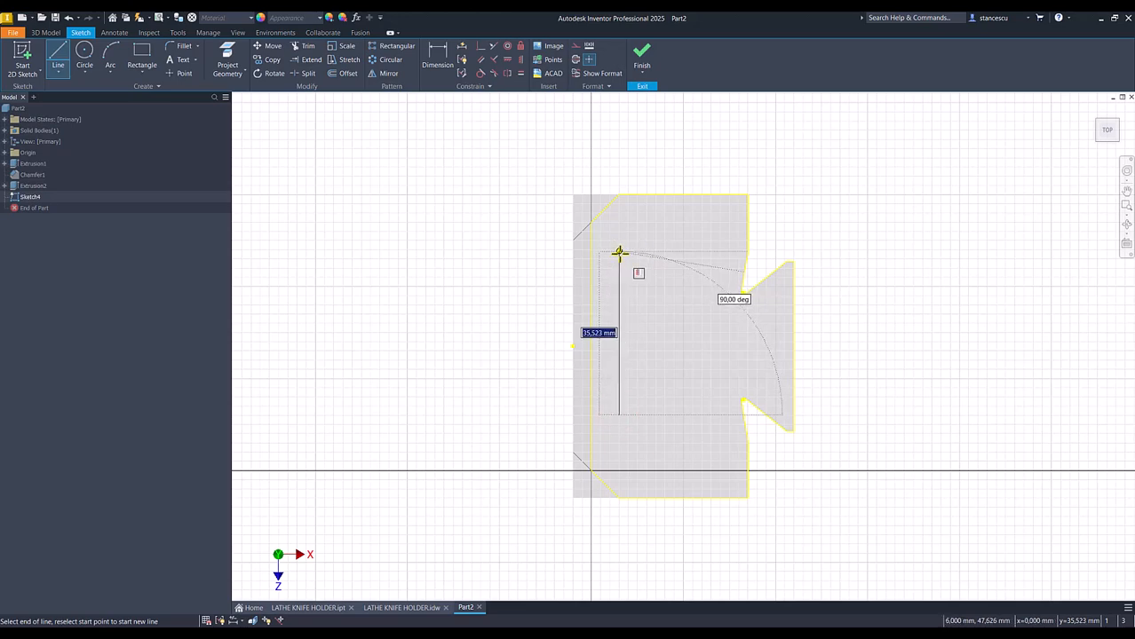
pyautogui.write('40')
pyautogui.press('Return')
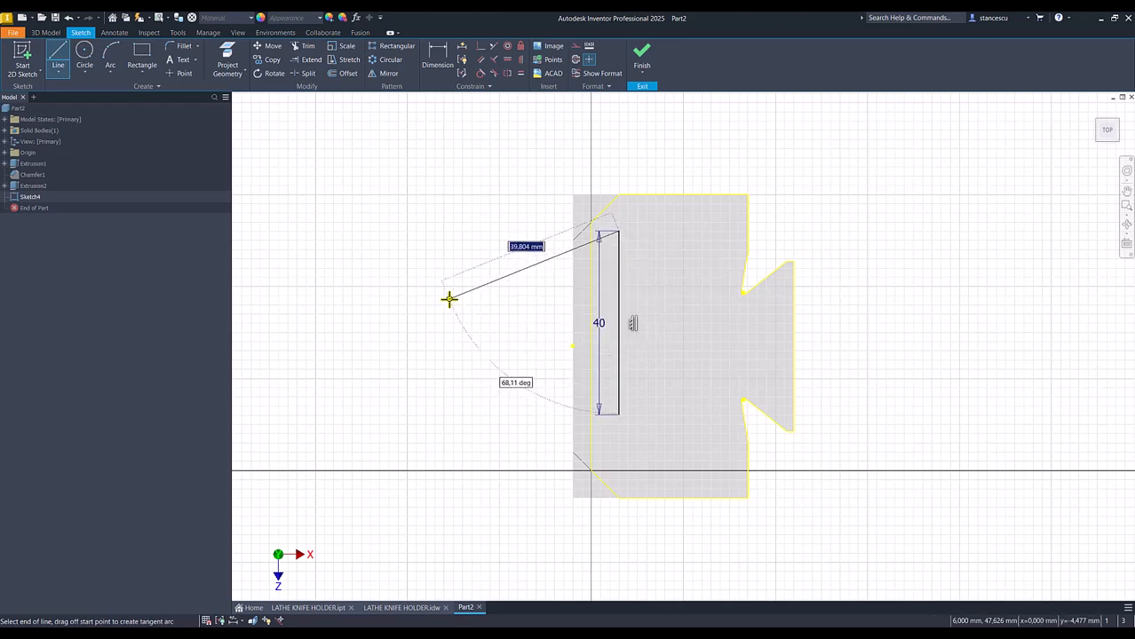
pyautogui.press('Escape')
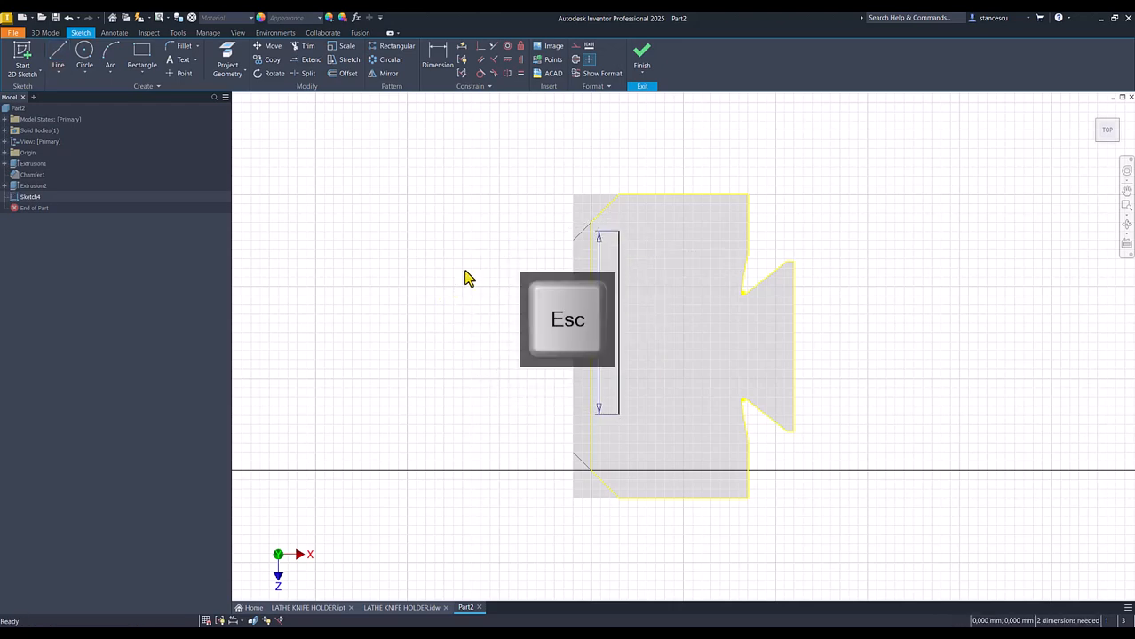
# Step: Align the vertical line's midpoint horizontally with the midpoint of the block's outer left edge
pyautogui.click(507, 60)
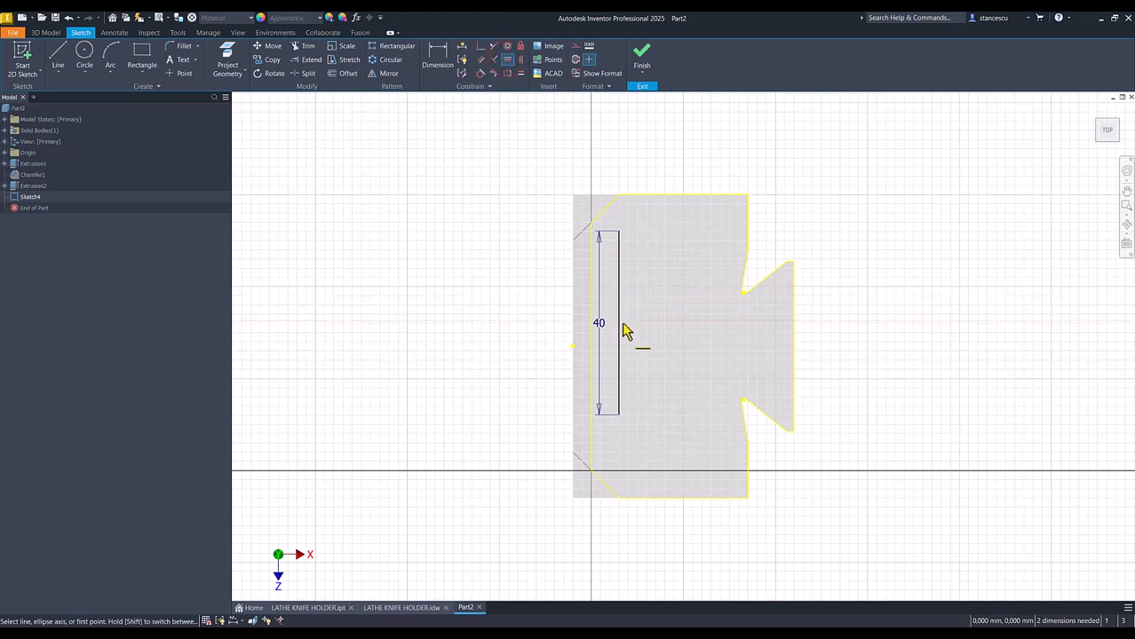
pyautogui.click(619, 324)
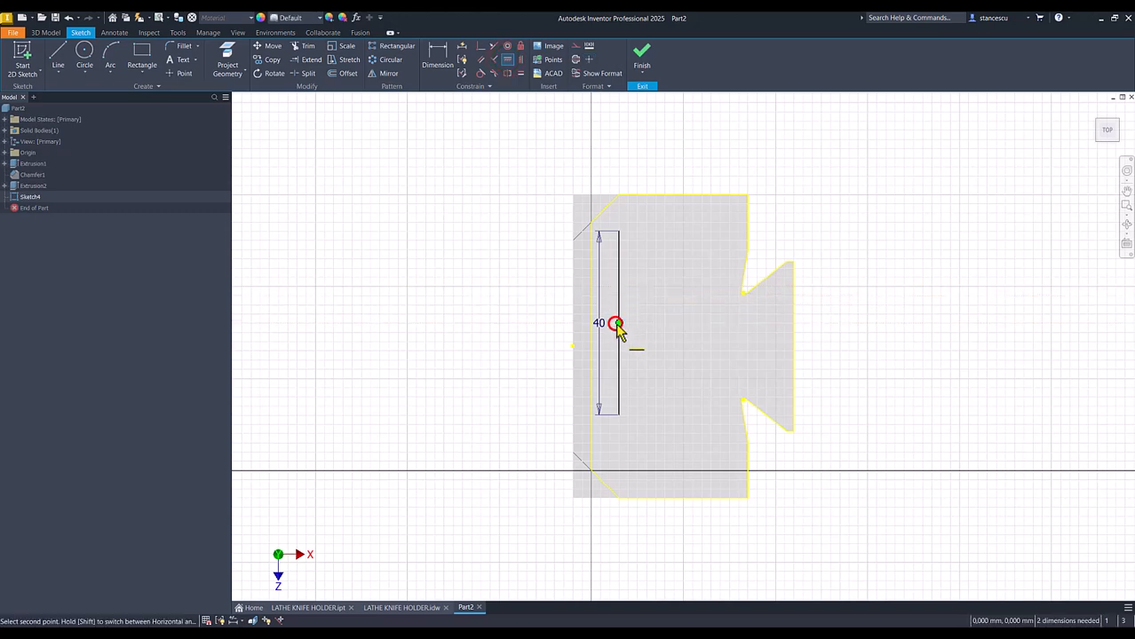
pyautogui.click(573, 346)
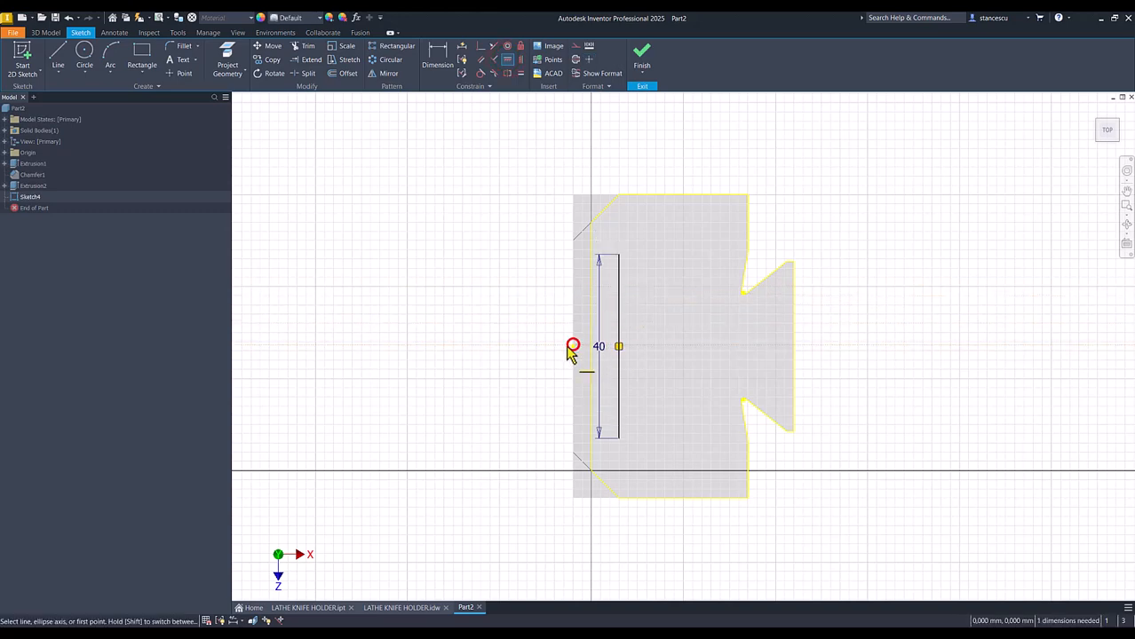
# Step: Dimension the distance between the vertical line and the block's outer left edge to 12.5 mm
pyautogui.click(437, 70)
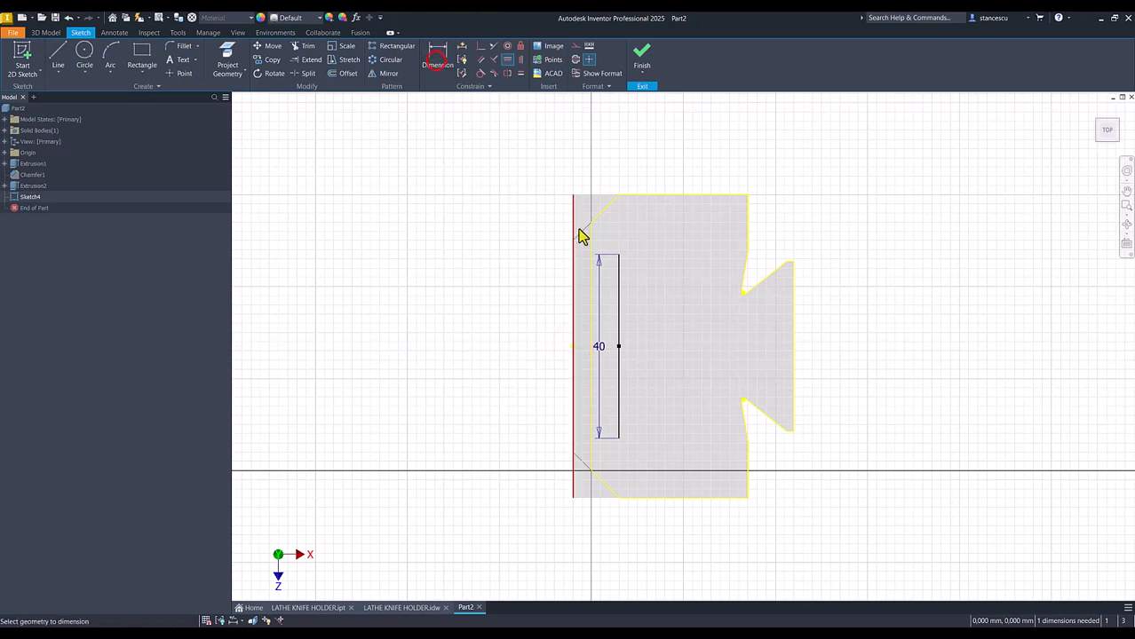
pyautogui.click(621, 283)
pyautogui.click(573, 286)
pyautogui.click(593, 157)
pyautogui.write('1')
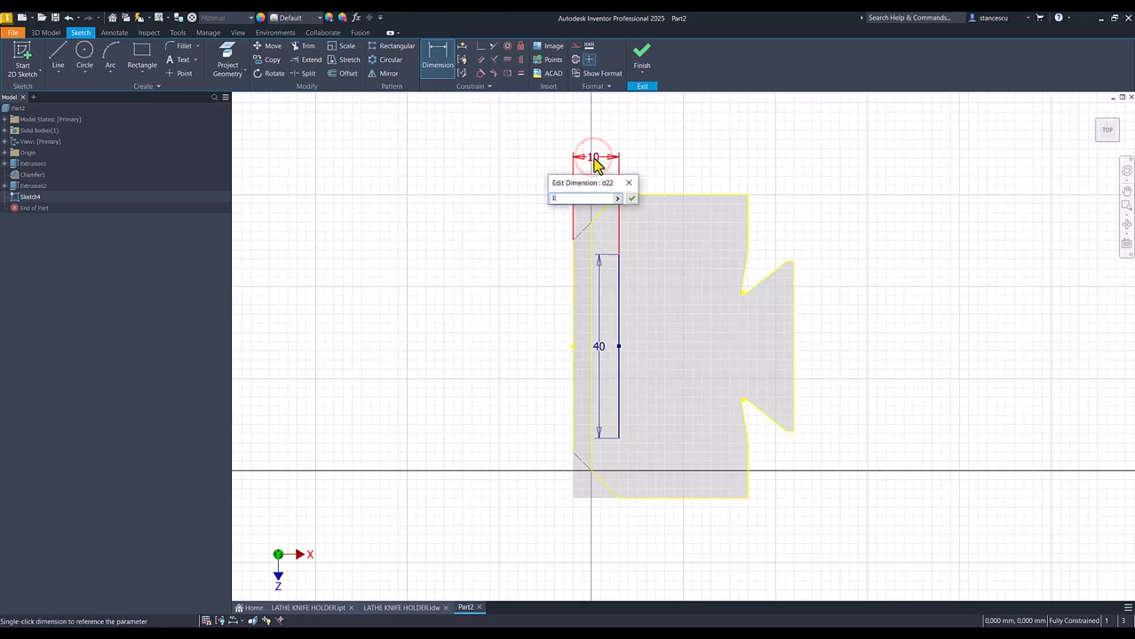
pyautogui.write('2,5')
pyautogui.press('Return')
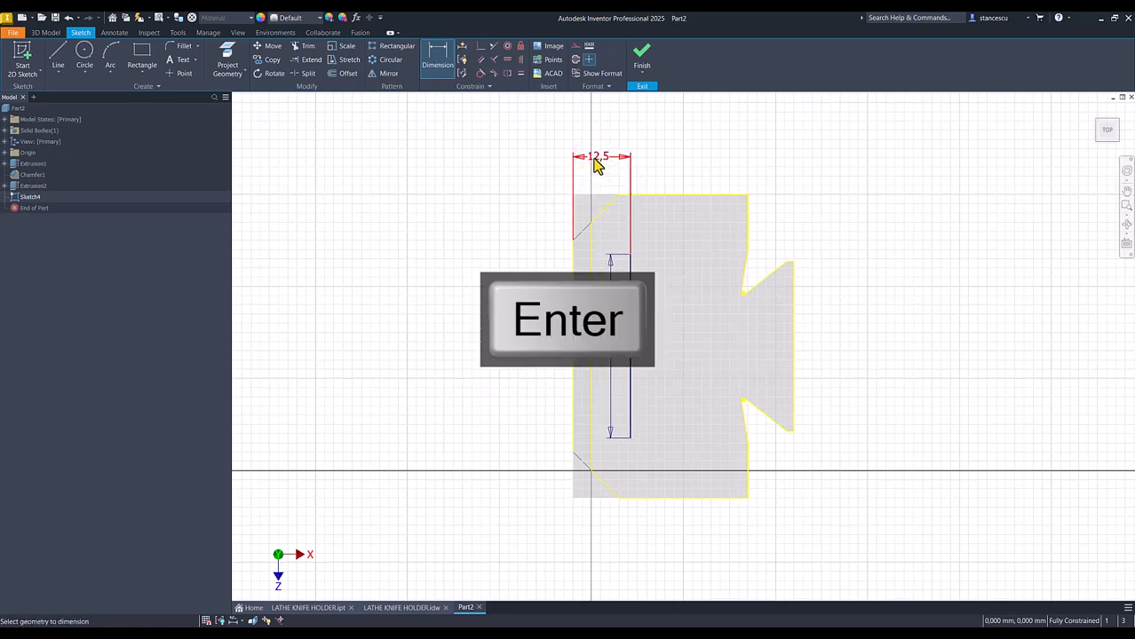
# Step: Place two points between the vertical line and the dovetail edge, and convert them from center points to plain sketch points
pyautogui.click(181, 75)
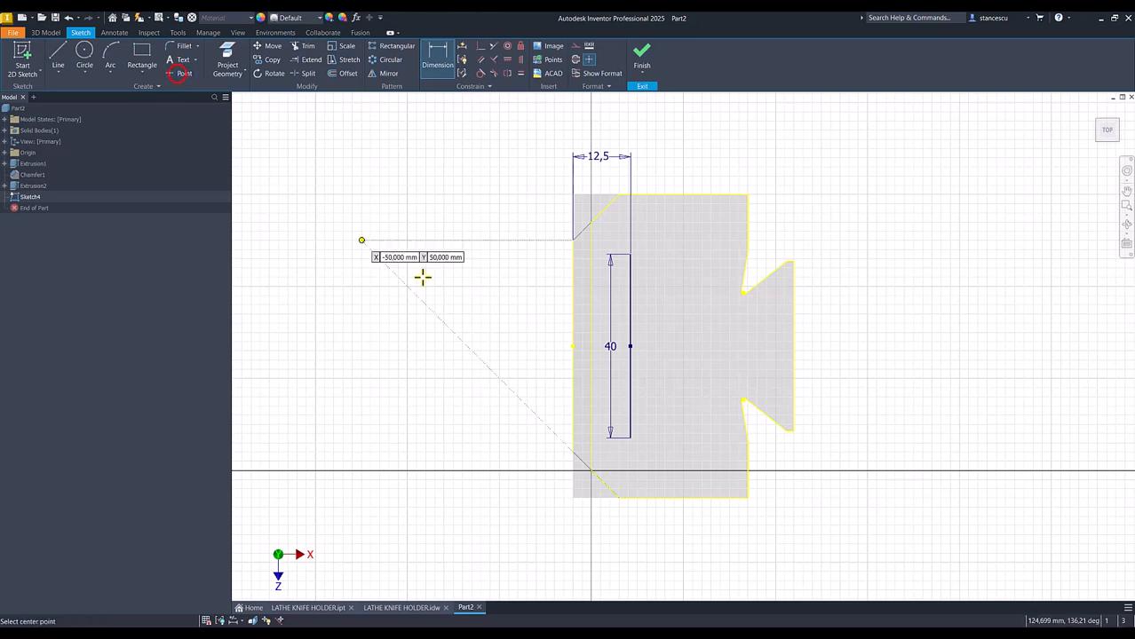
pyautogui.click(669, 328)
pyautogui.click(724, 337)
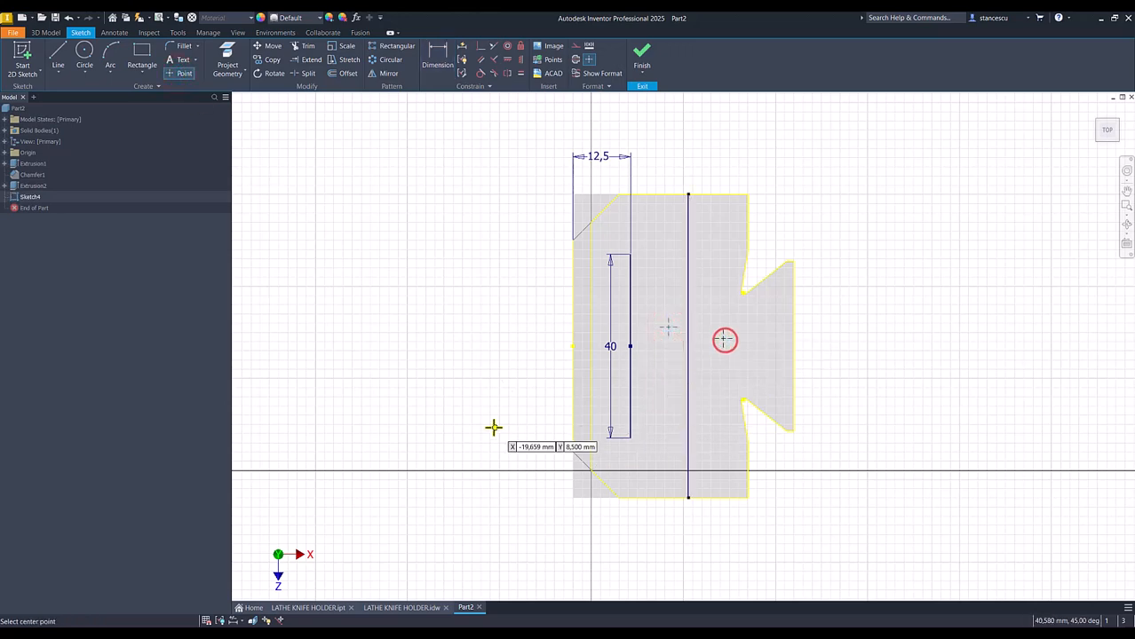
pyautogui.press('Escape')
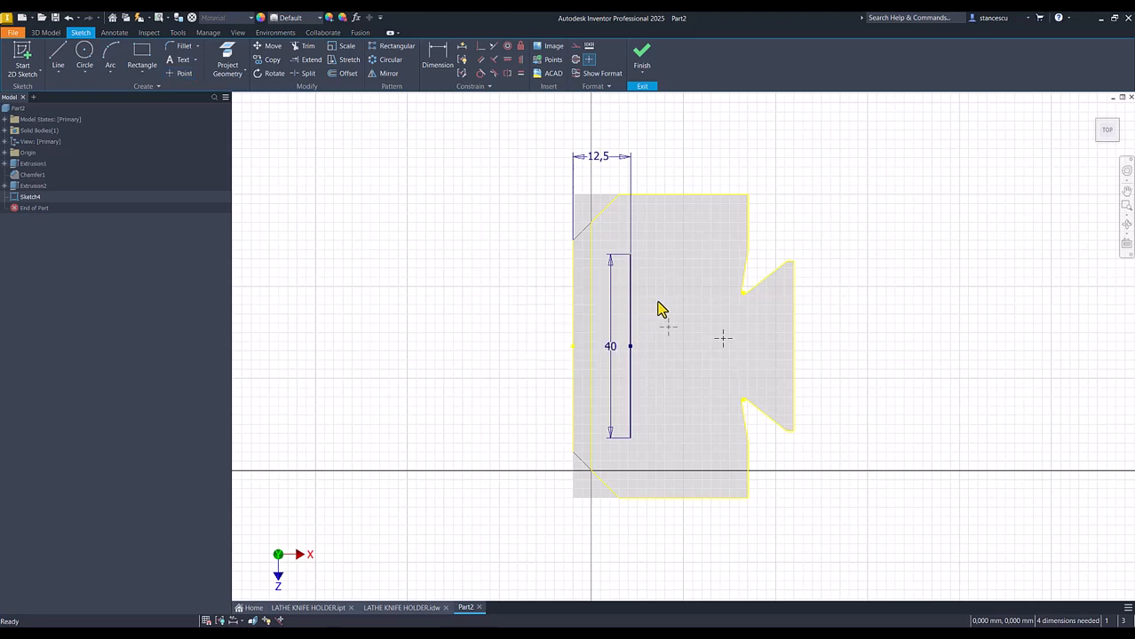
pyautogui.moveTo(657, 304); pyautogui.dragTo(726, 367)
pyautogui.click(589, 60)
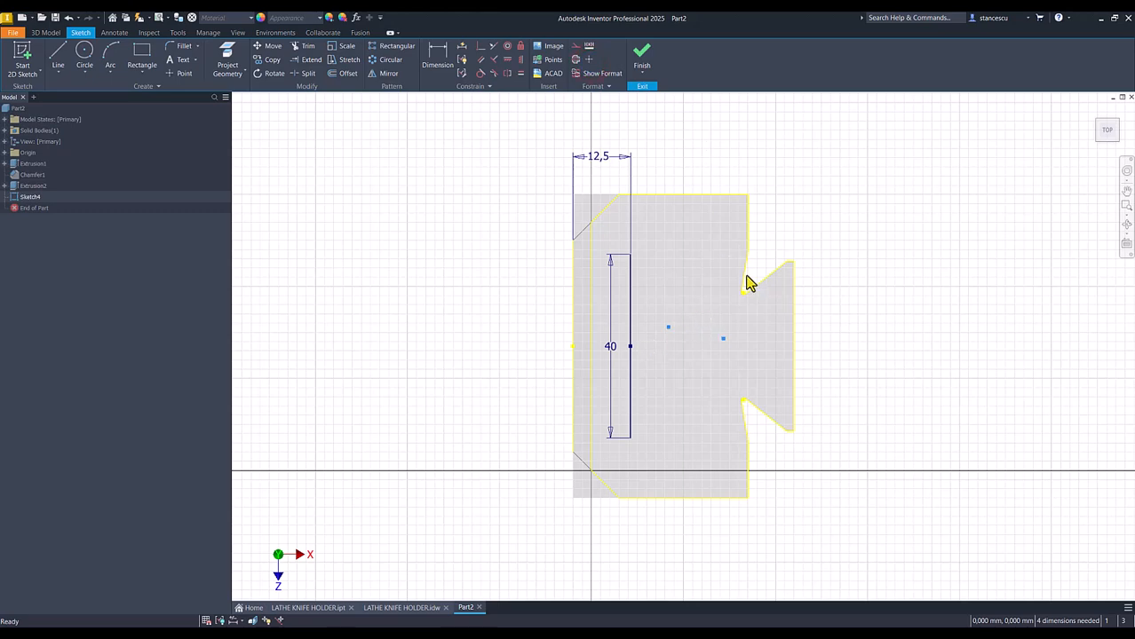
pyautogui.click(422, 232)
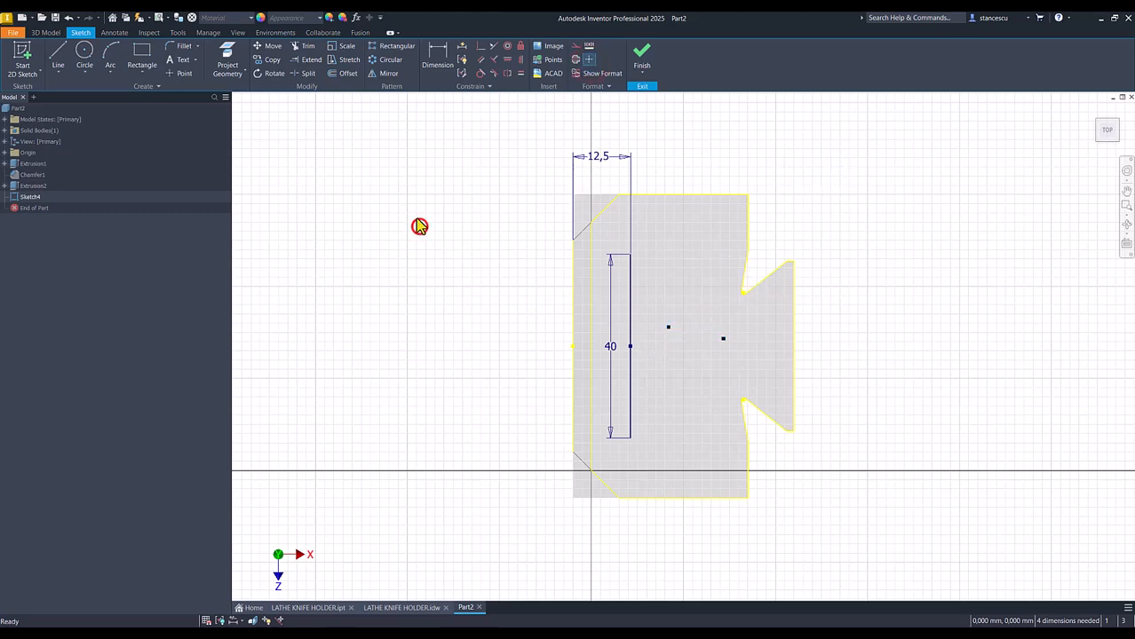
# Step: Align both sketch points horizontally with the midpoint of the block's outer left edge
pyautogui.click(509, 60)
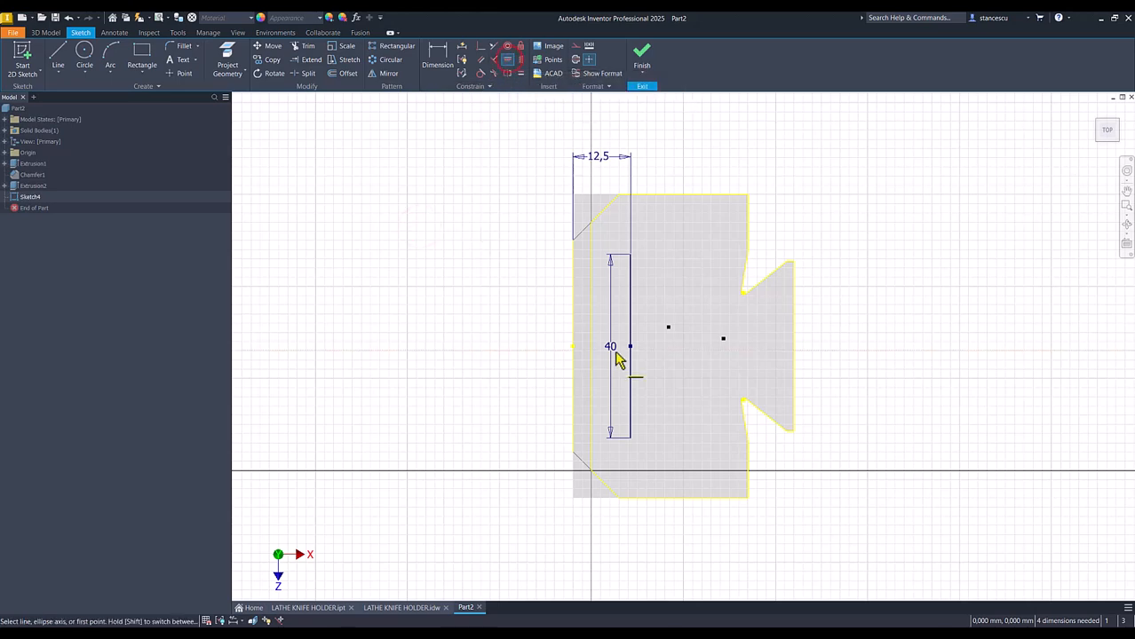
pyautogui.click(573, 347)
pyautogui.click(668, 328)
pyautogui.click(573, 347)
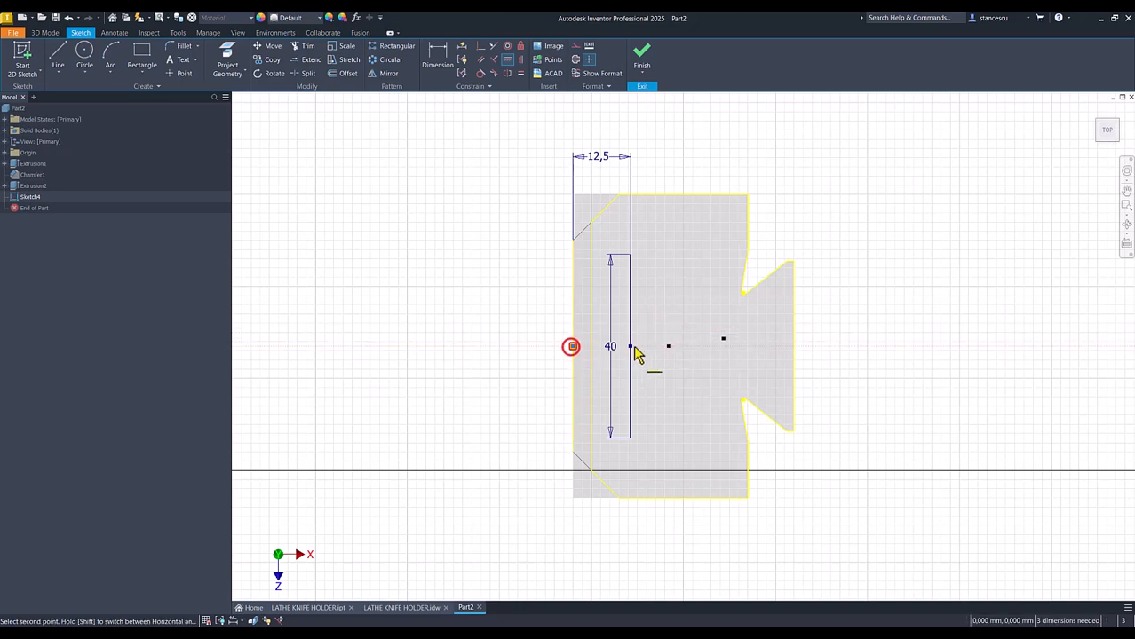
pyautogui.click(723, 340)
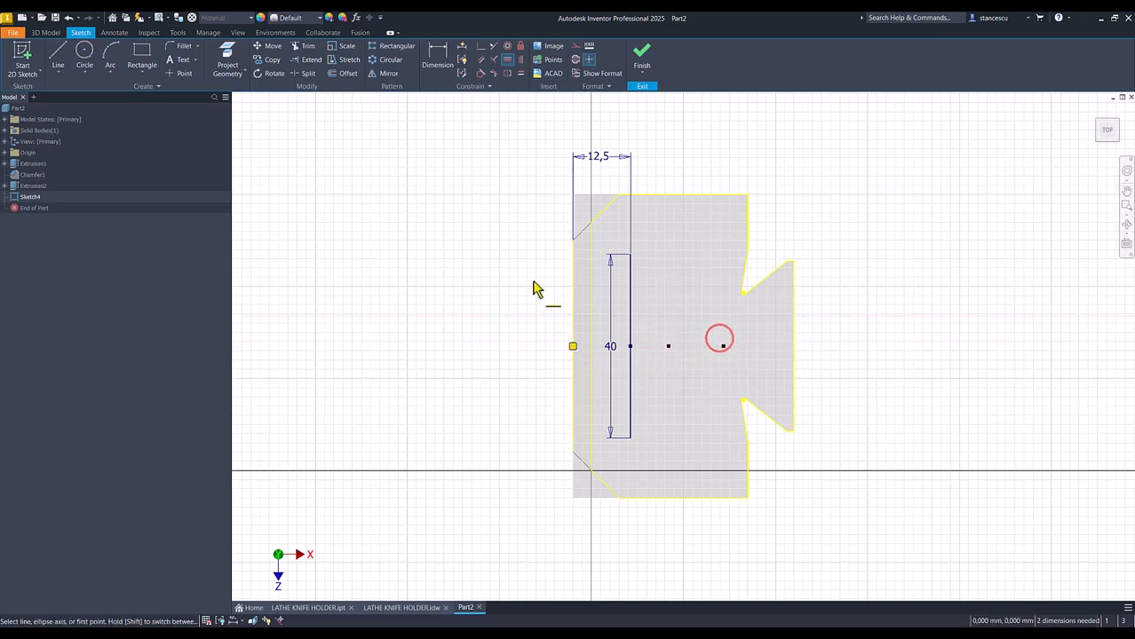
# Step: Dimension the distance from the right sketch point to the block's right edge to 8 mm
pyautogui.click(439, 64)
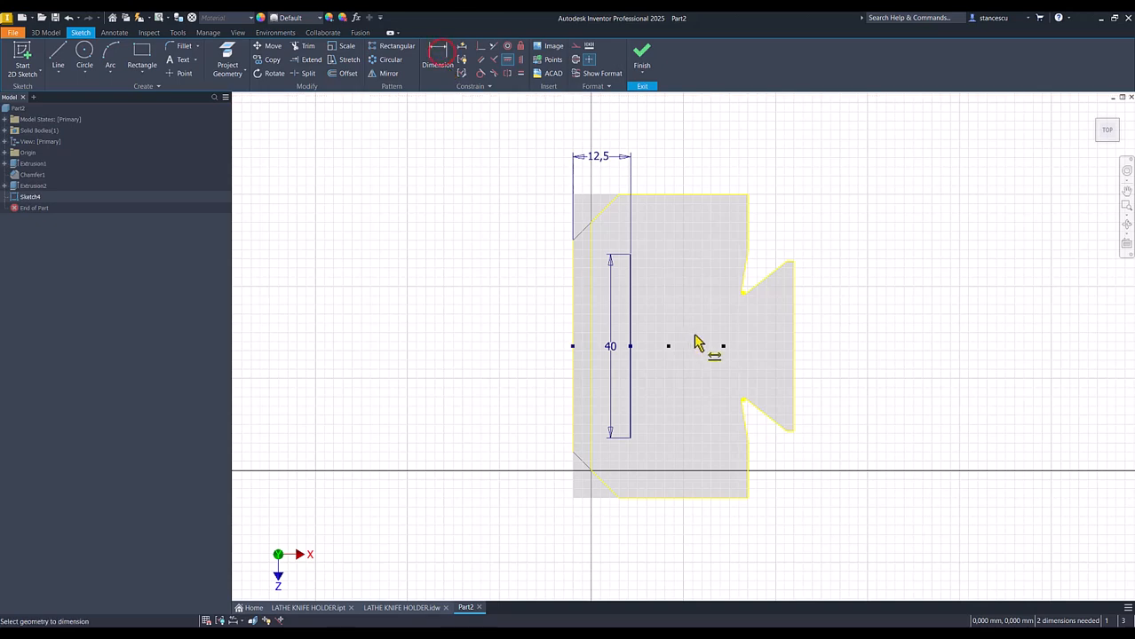
pyautogui.click(724, 347)
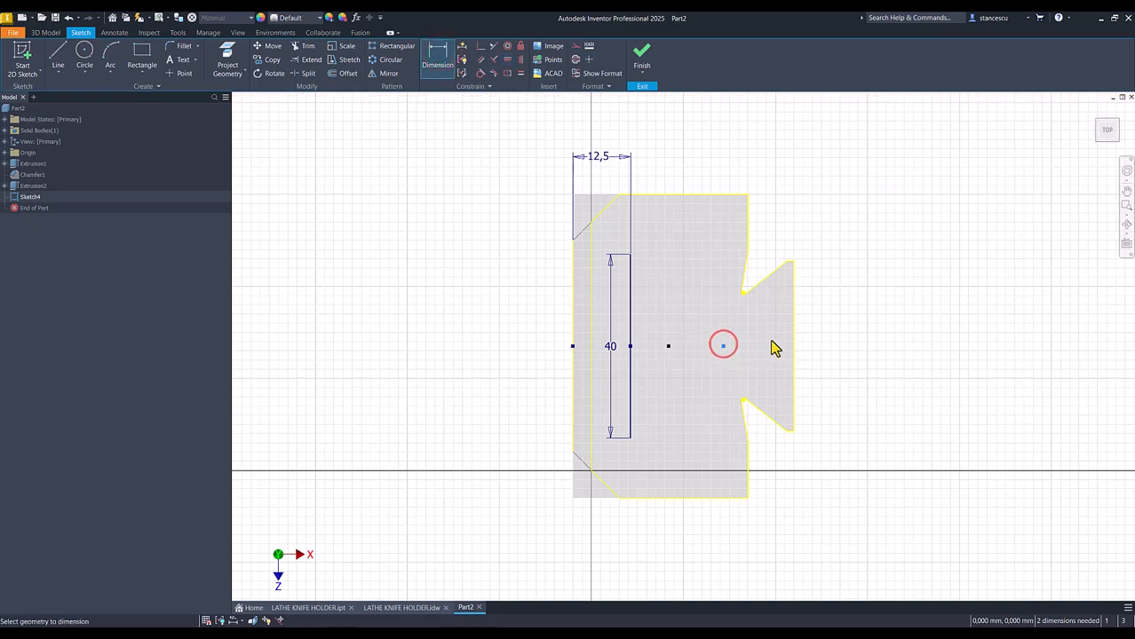
pyautogui.click(793, 300)
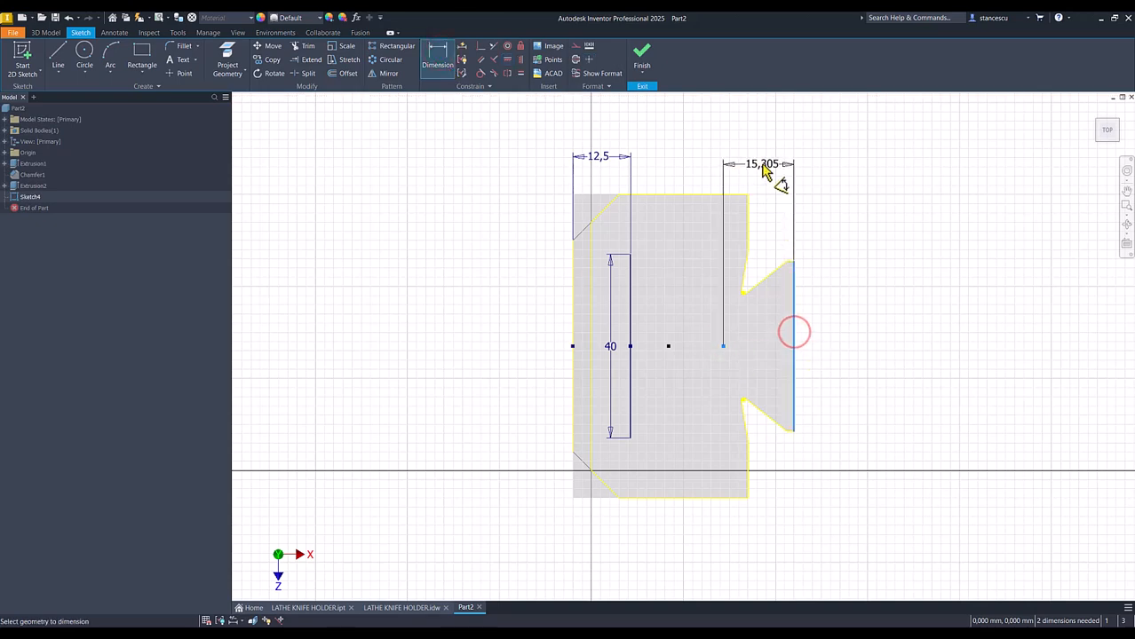
pyautogui.click(761, 165)
pyautogui.write('8')
pyautogui.press('Return')
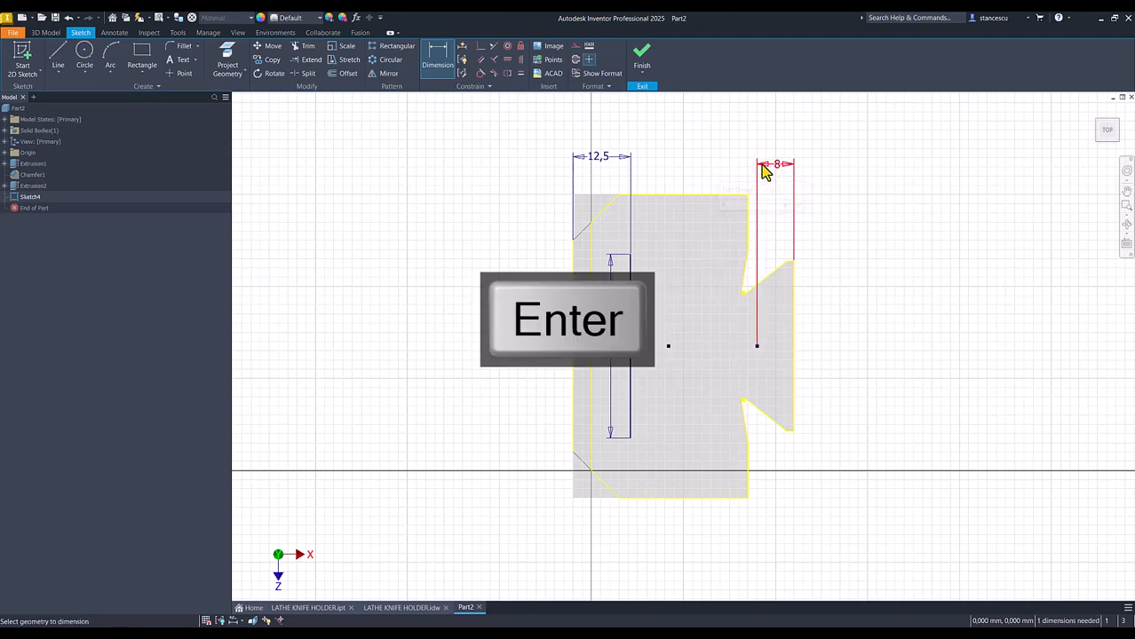
# Step: Dimension the distance from the other sketch point to the block's right edge to 17 mm and finish the sketch
pyautogui.click(668, 346)
pyautogui.click(793, 336)
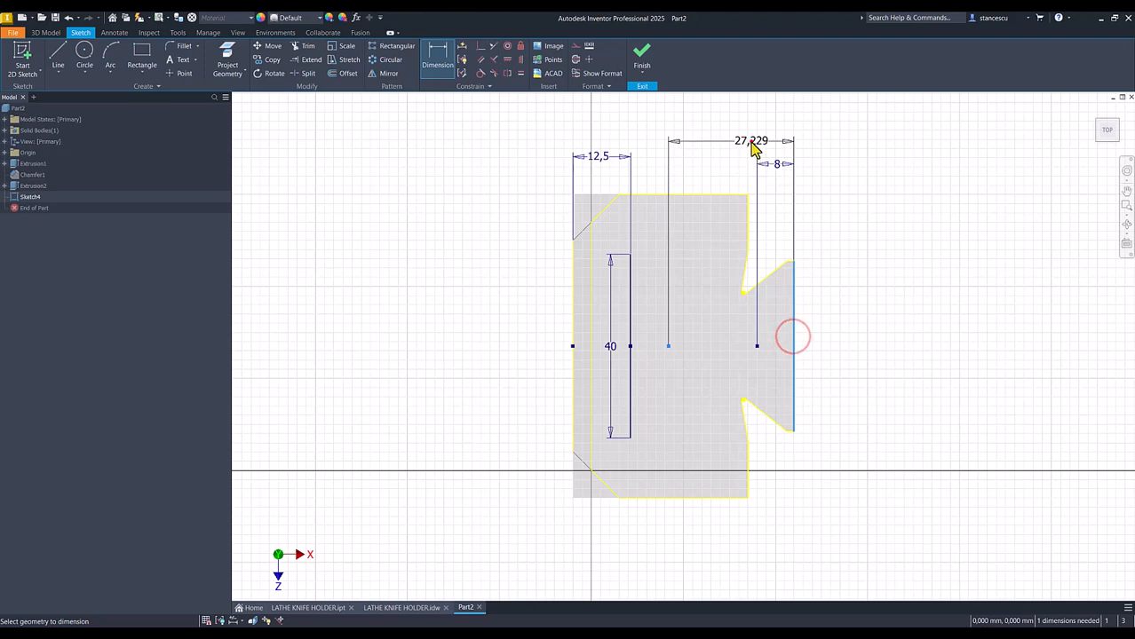
pyautogui.click(751, 149)
pyautogui.write('17')
pyautogui.press('Return')
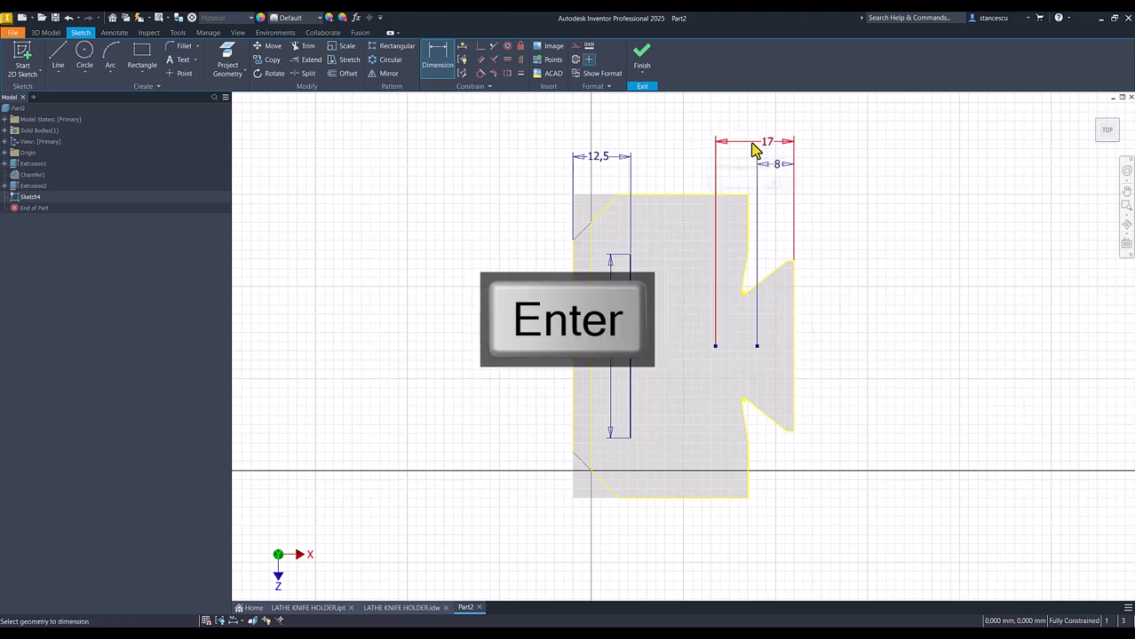
pyautogui.click(642, 55)
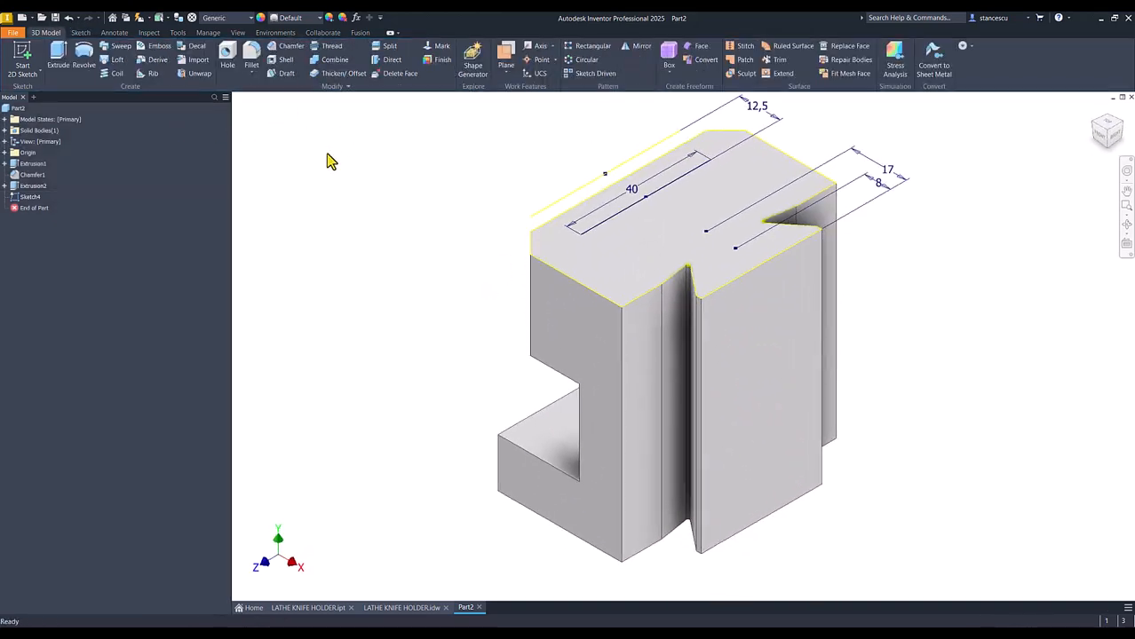
# Step: Sketch a point on the block's side face between the dovetail grooves and align it vertically with the bottom edge's midpoint
pyautogui.click(750, 322)
pyautogui.click(831, 315)
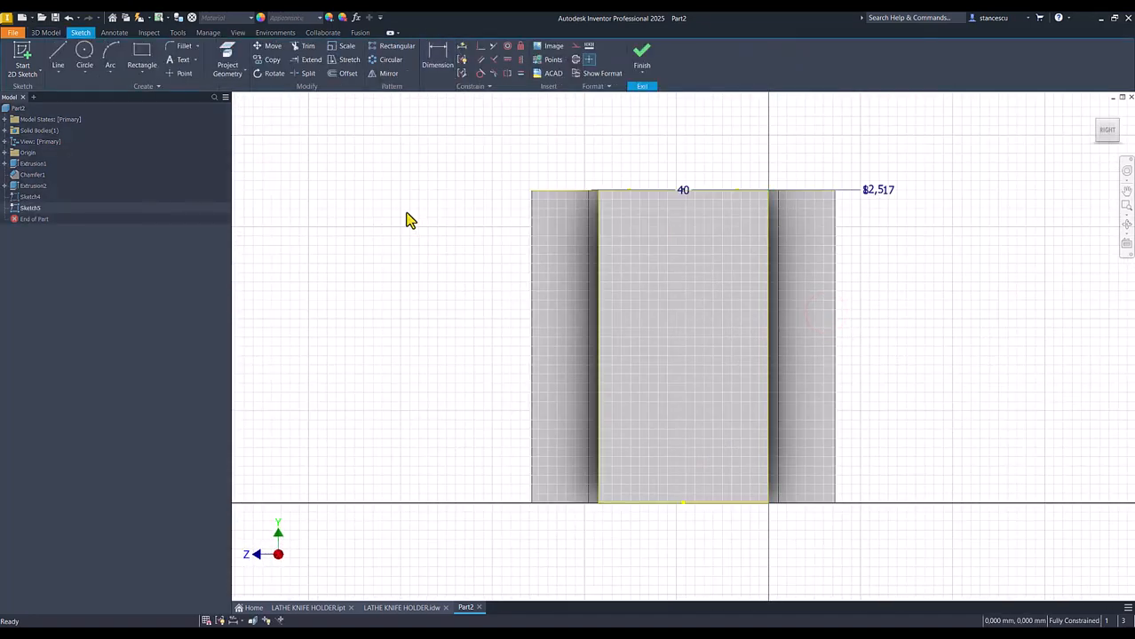
pyautogui.click(182, 74)
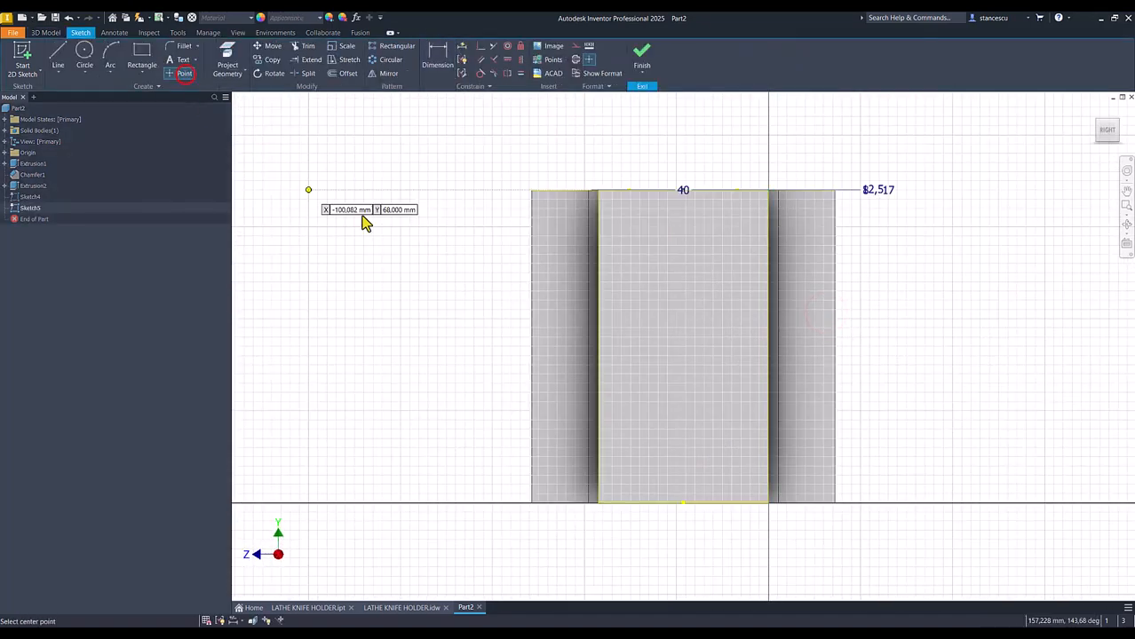
pyautogui.click(698, 287)
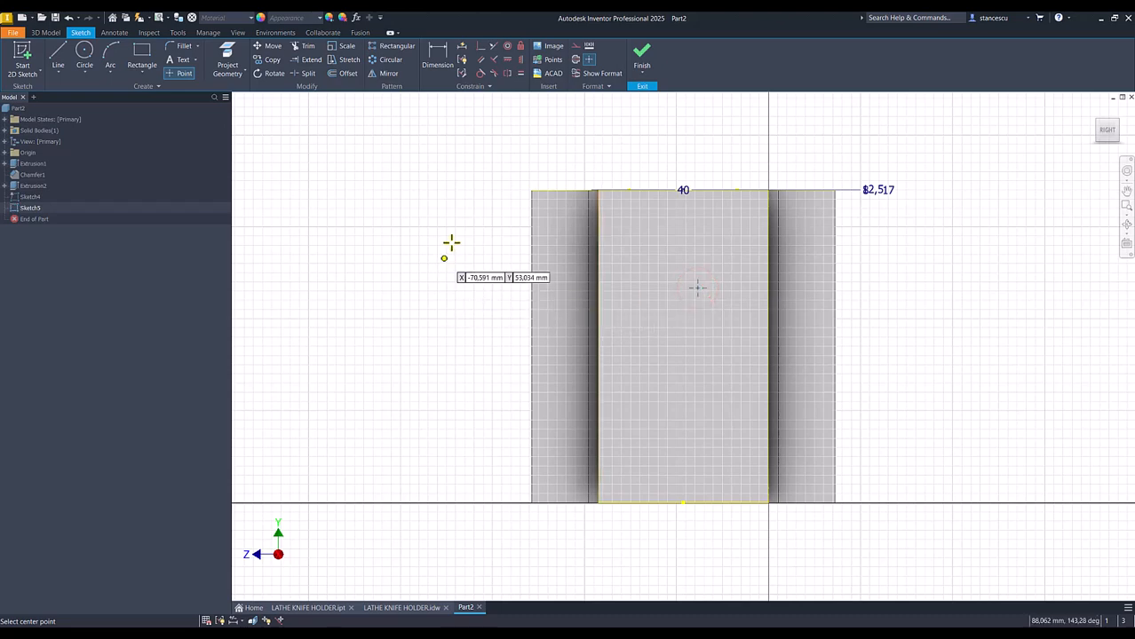
pyautogui.click(522, 59)
pyautogui.click(699, 293)
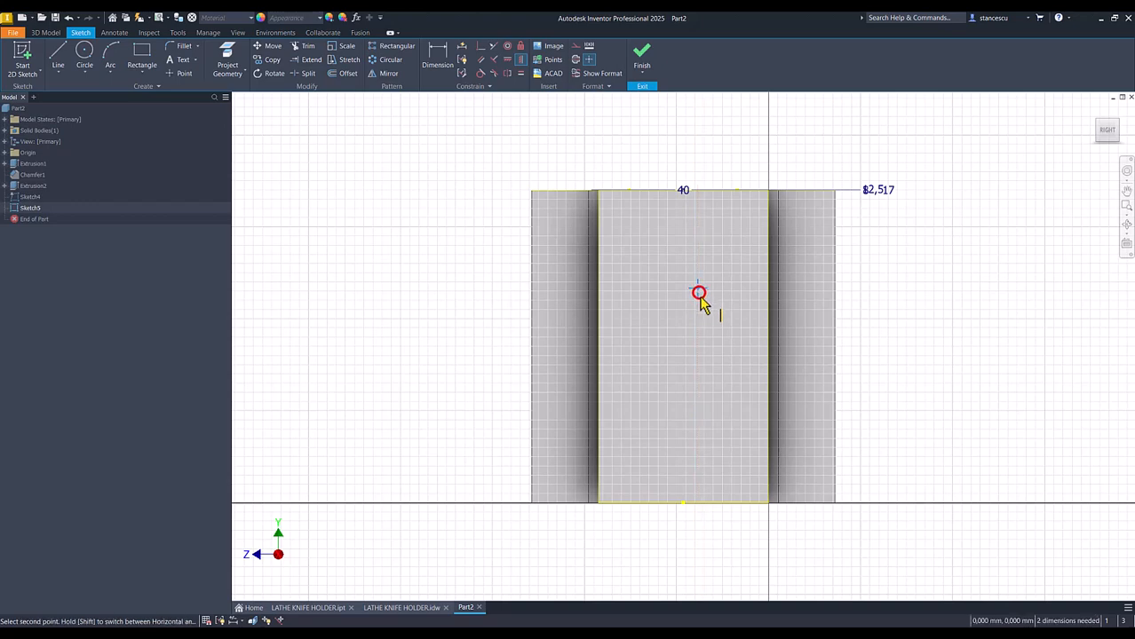
pyautogui.click(683, 502)
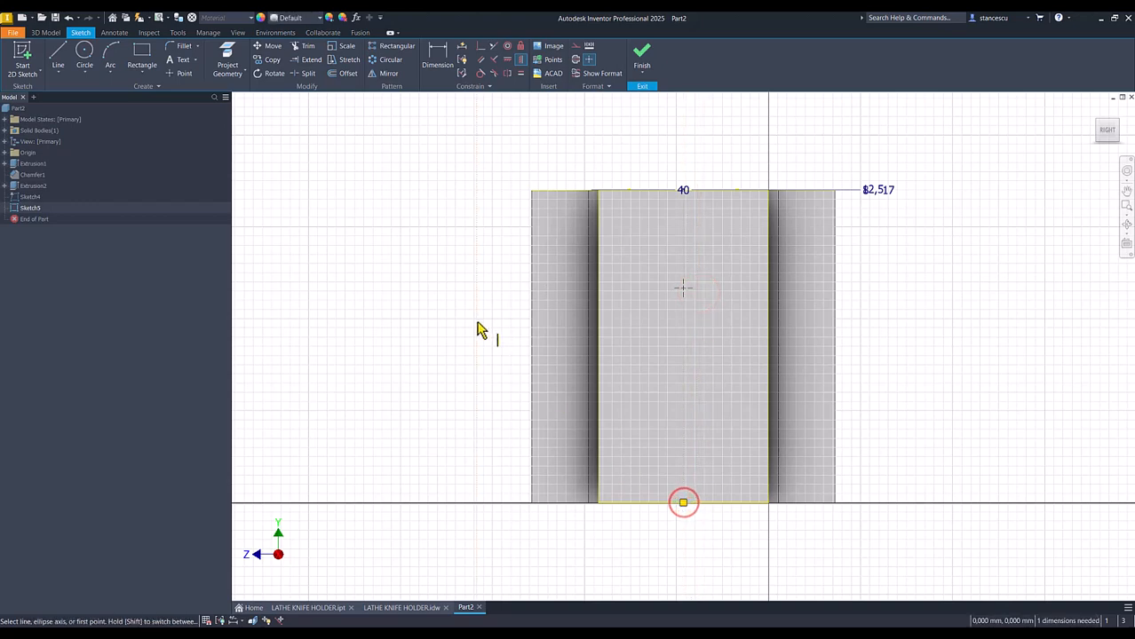
# Step: Dimension the distance from the side-face point to the face's top edge to 17 mm and finish the sketch
pyautogui.click(439, 52)
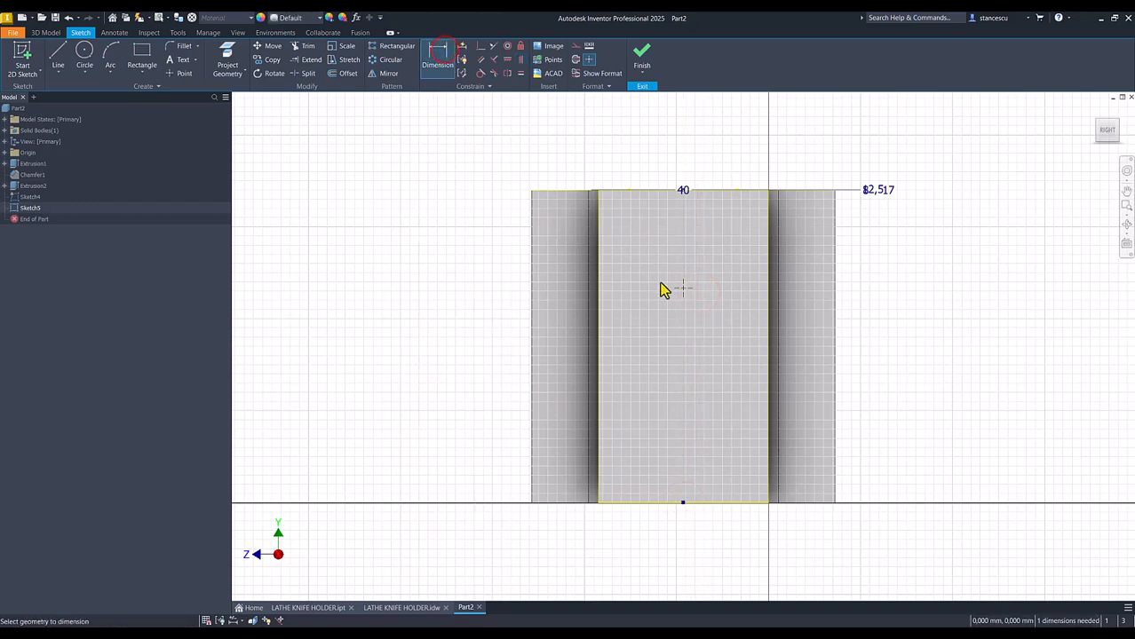
pyautogui.click(646, 190)
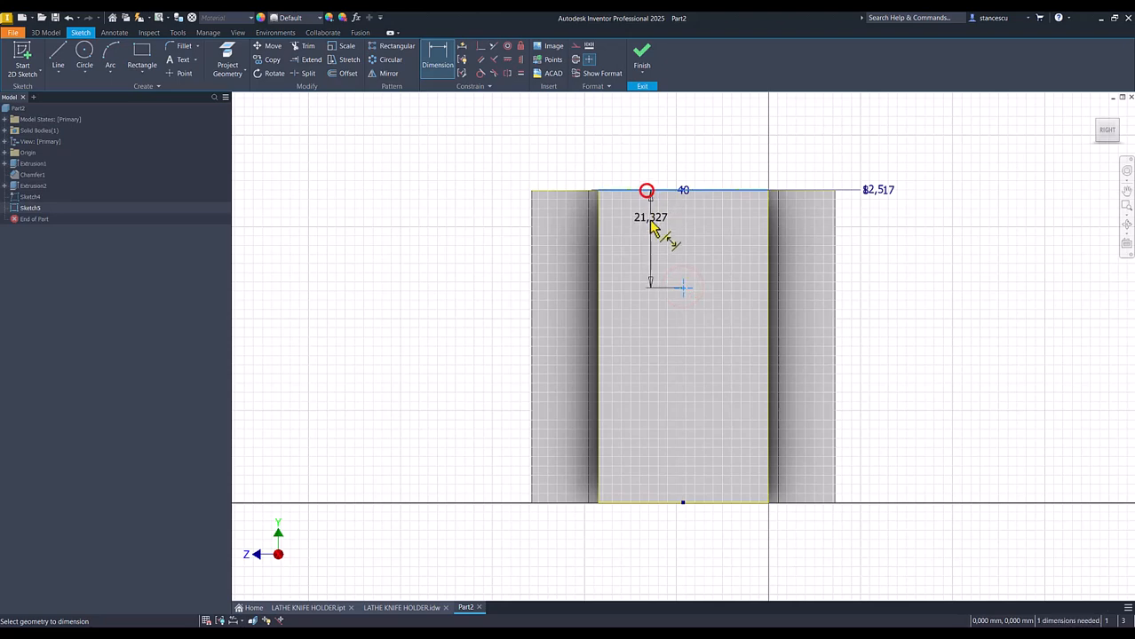
pyautogui.click(640, 239)
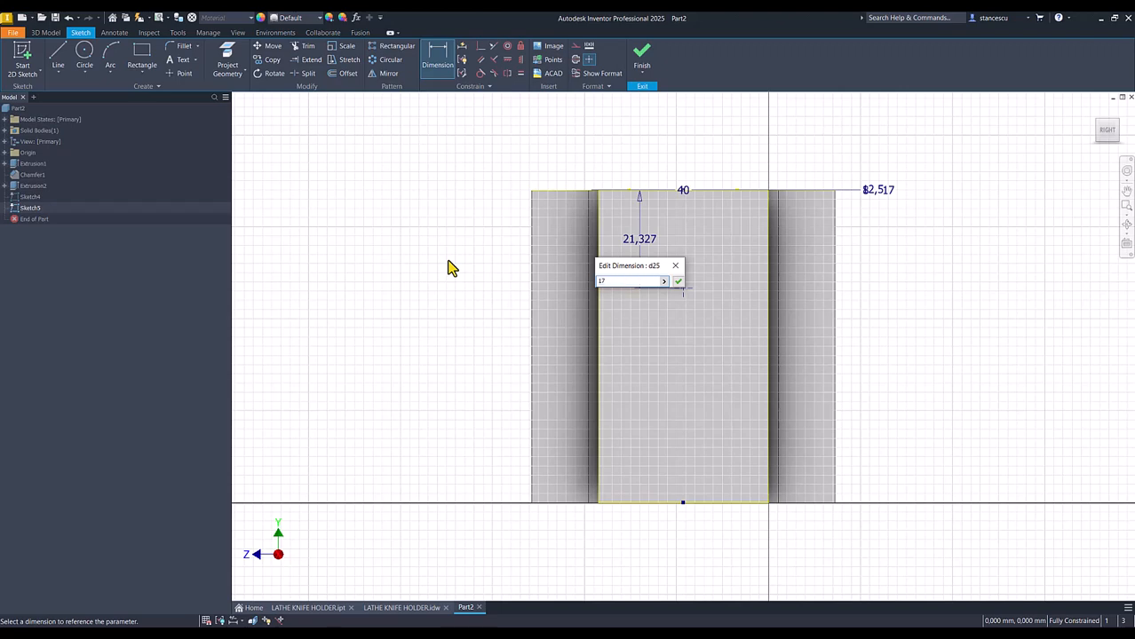
pyautogui.press('Return')
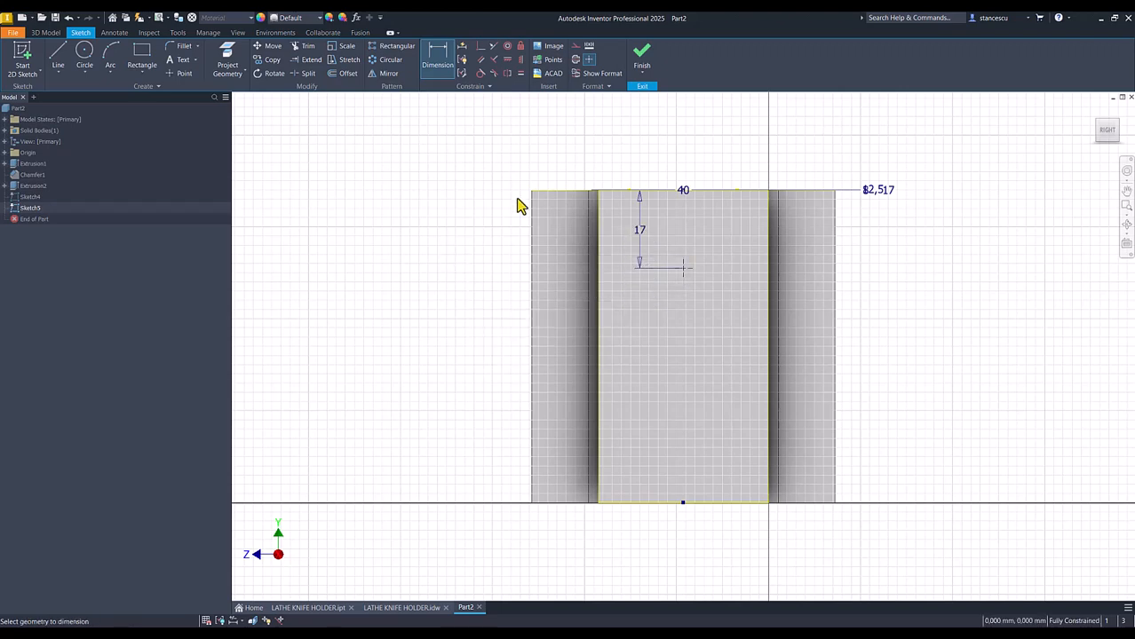
pyautogui.click(641, 60)
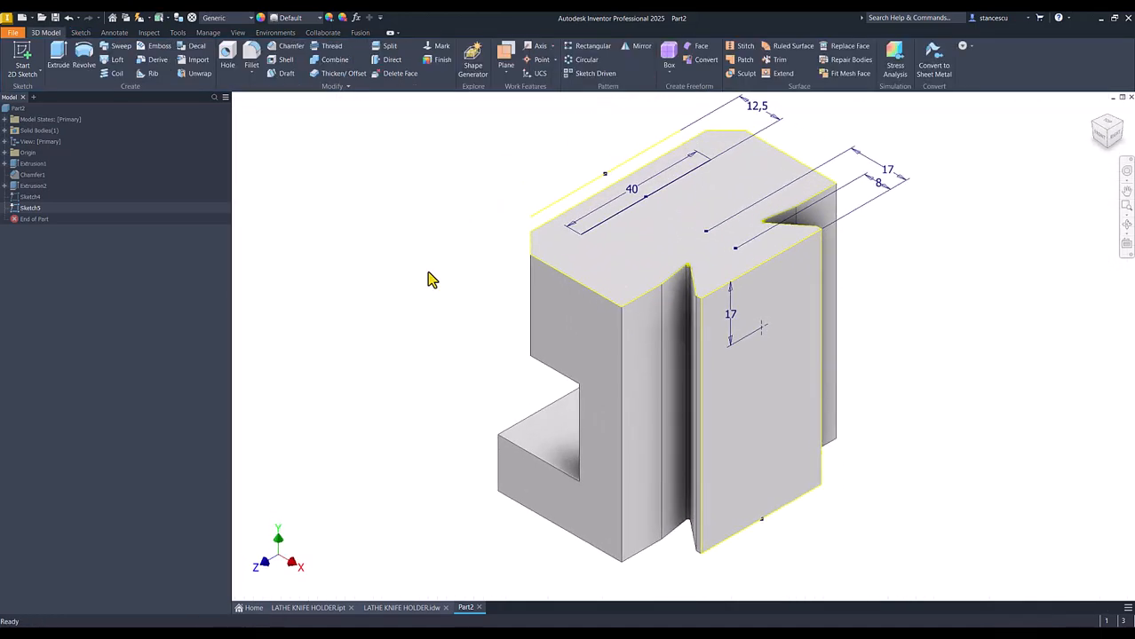
# Step: Check the drawing LATHE KNIFE HOLDER.idw and create a simple hole at the side-face point, 12 mm in diameter and 23 mm deep
pyautogui.click(401, 609)
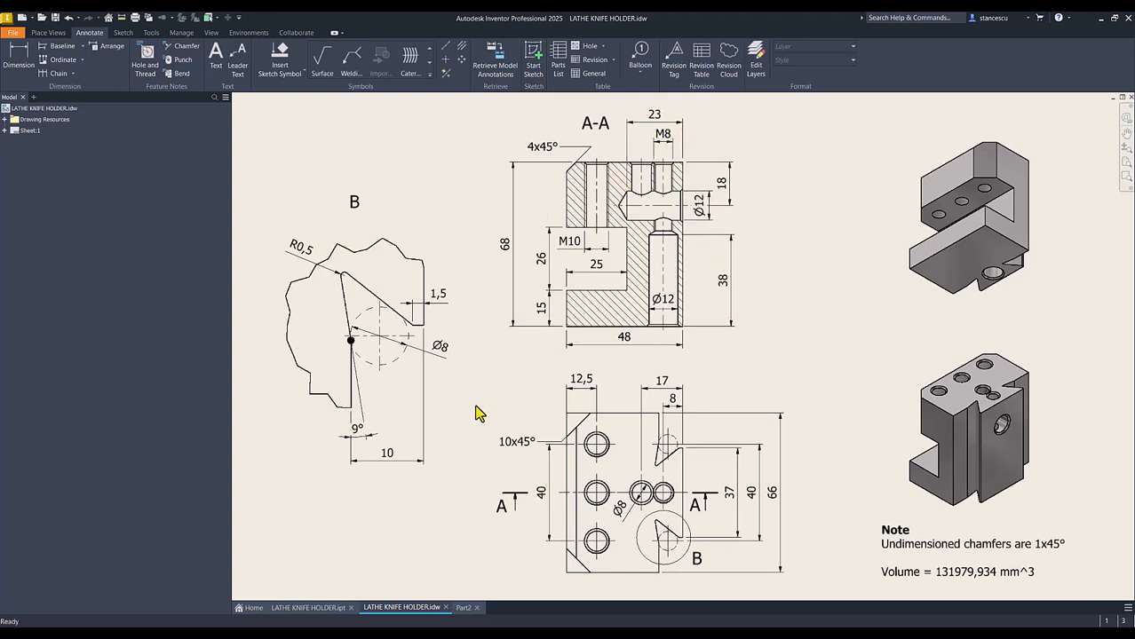
pyautogui.click(464, 609)
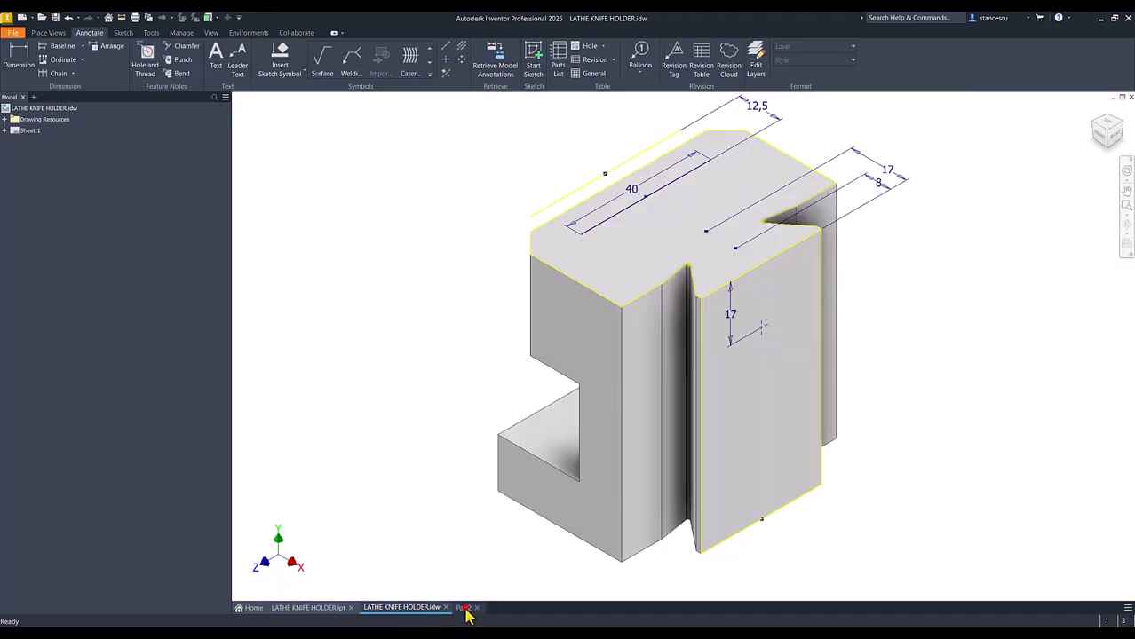
pyautogui.click(226, 59)
pyautogui.click(761, 327)
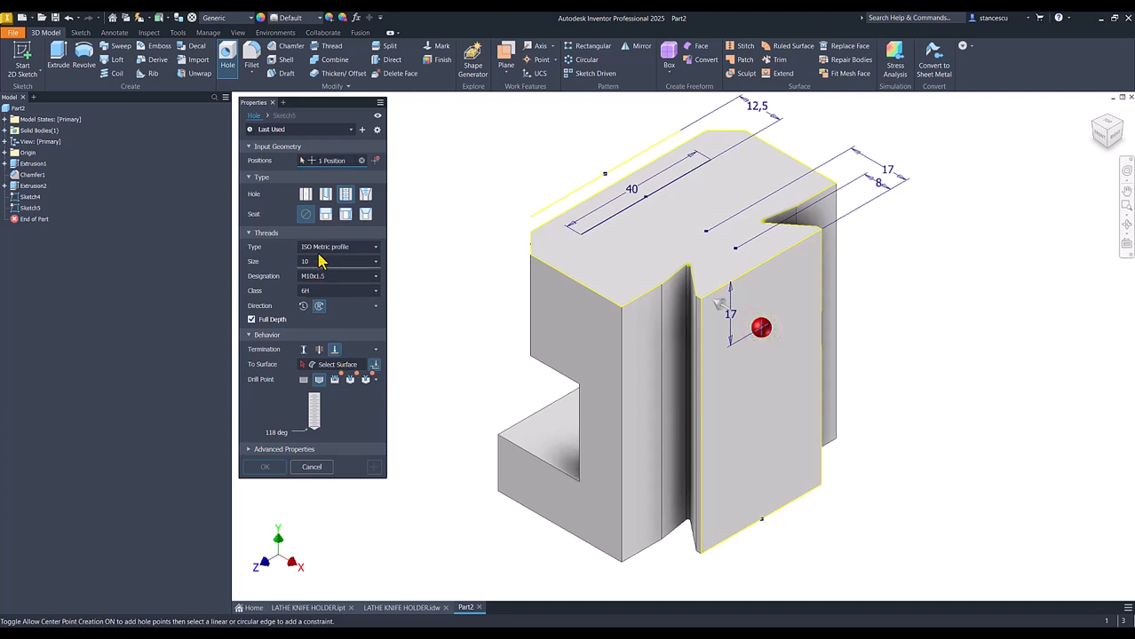
pyautogui.click(306, 195)
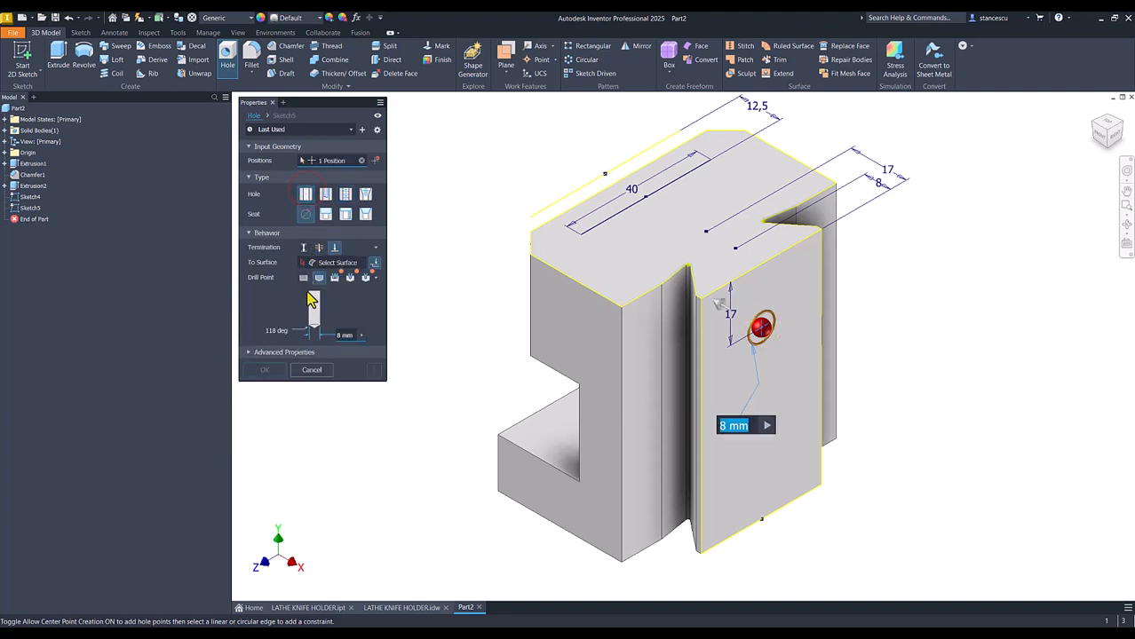
pyautogui.click(303, 248)
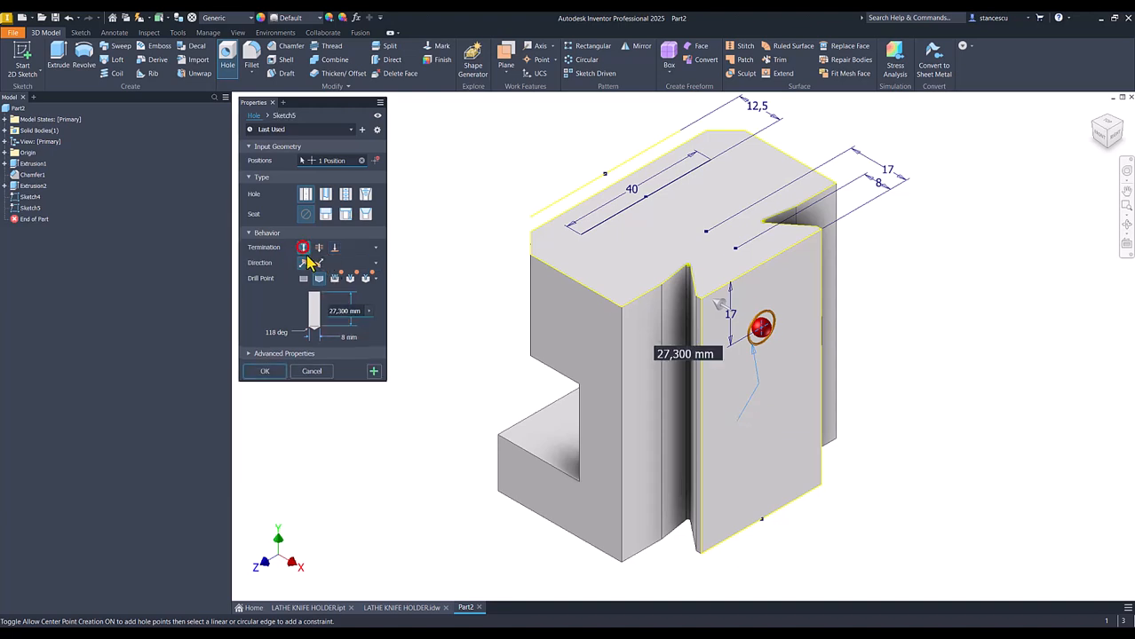
pyautogui.click(354, 311)
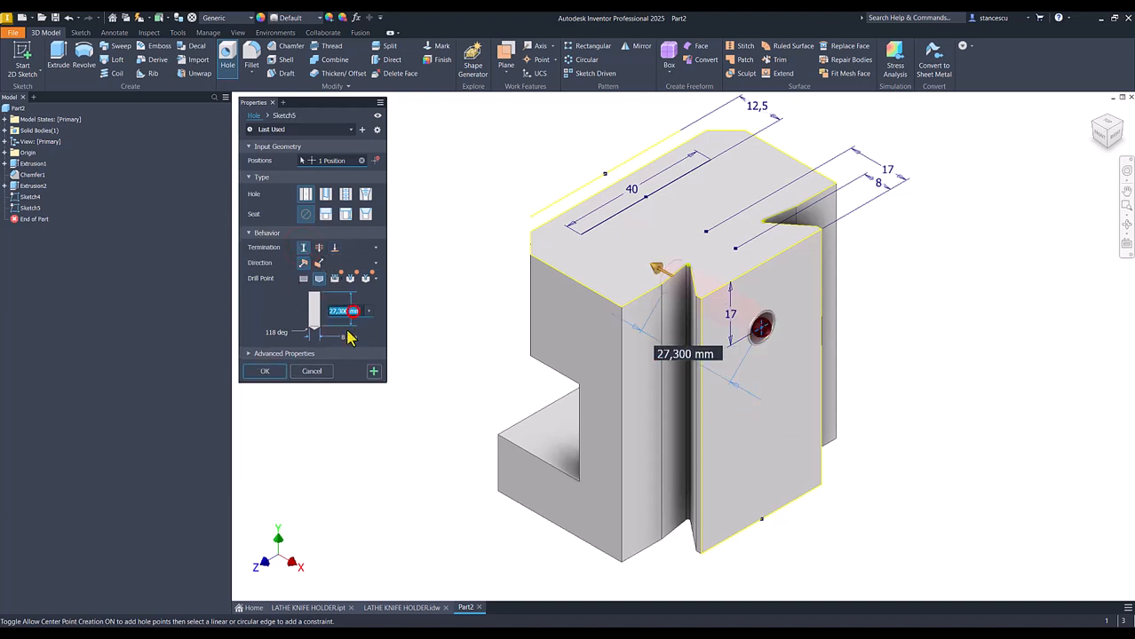
pyautogui.write('12')
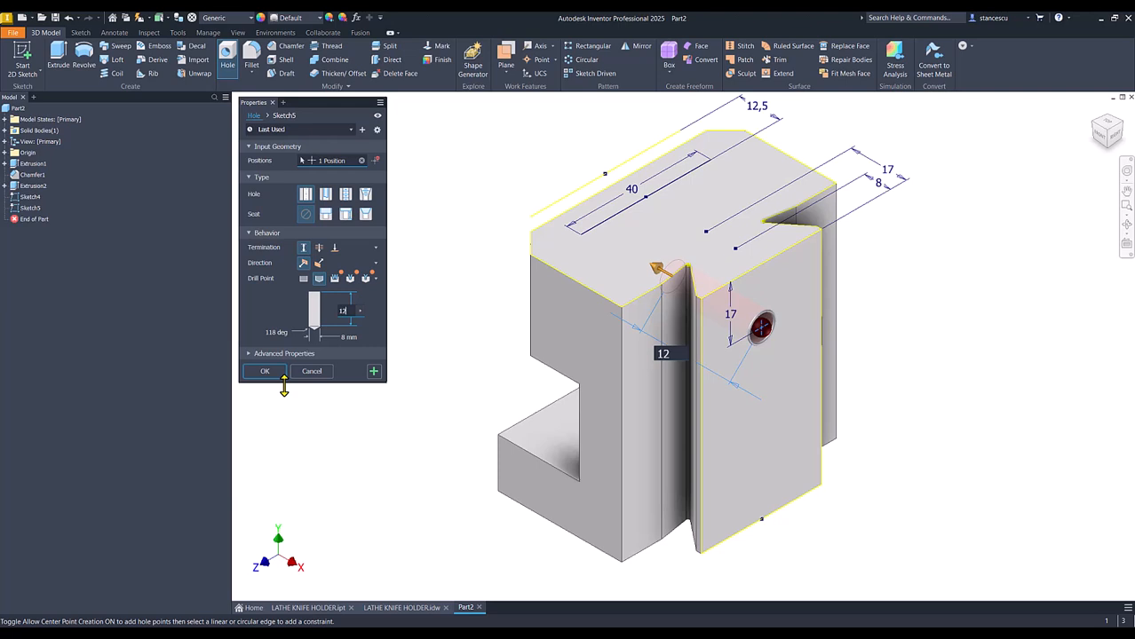
pyautogui.click(343, 337)
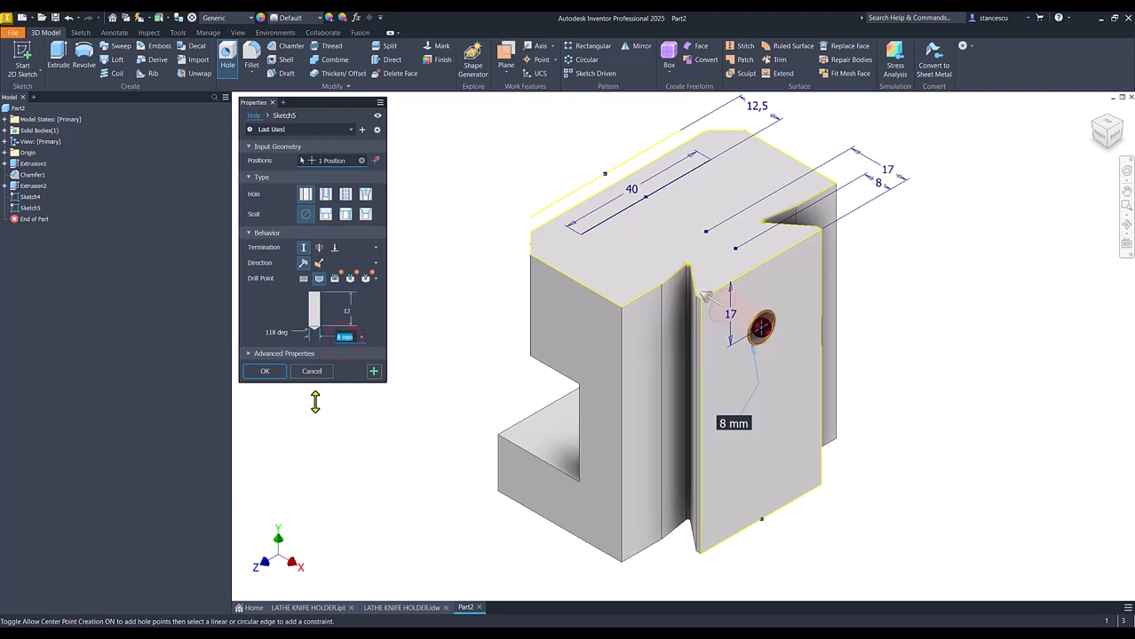
pyautogui.click(343, 312)
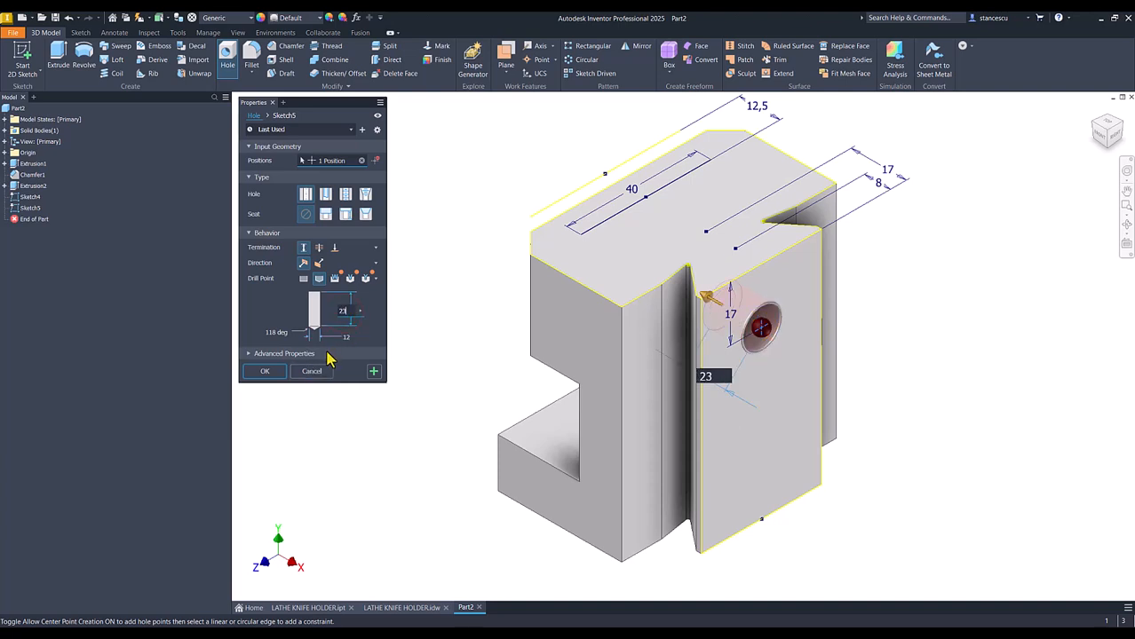
pyautogui.click(265, 372)
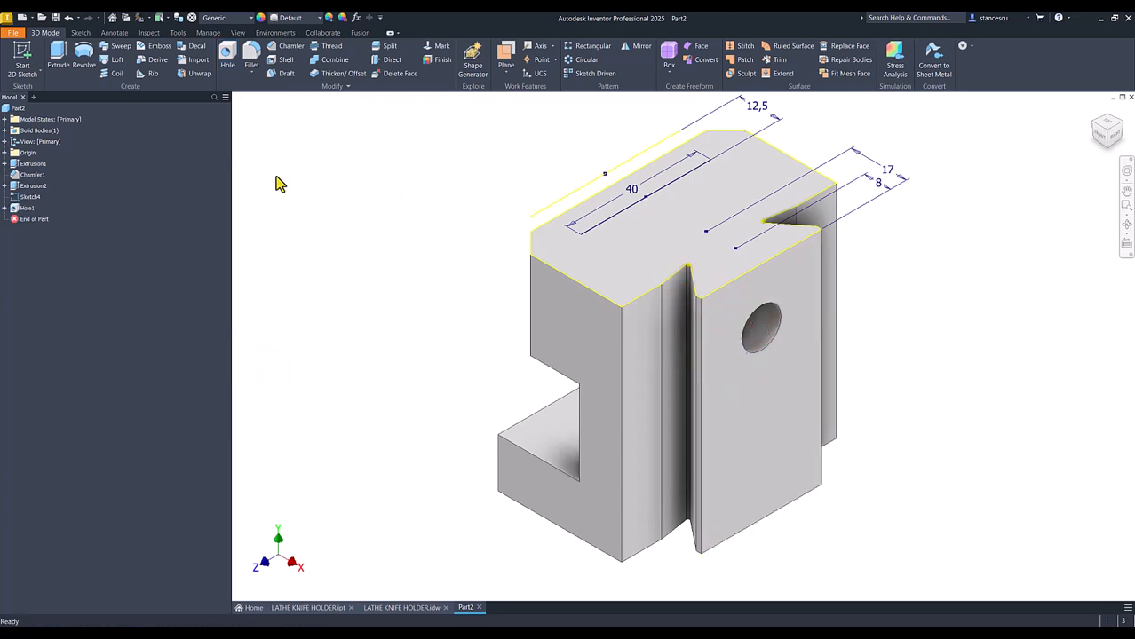
# Step: Create a through-all tapped hole with an ISO Metric M8x1.25 thread at the top-face point 8 mm from the block's edge
pyautogui.click(229, 55)
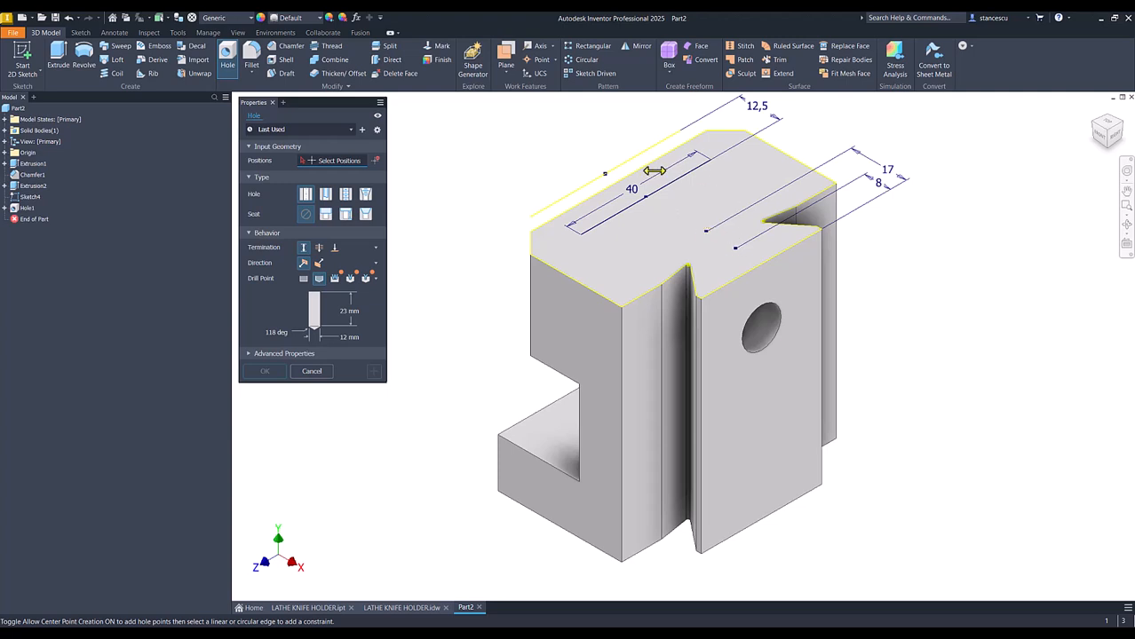
pyautogui.click(735, 247)
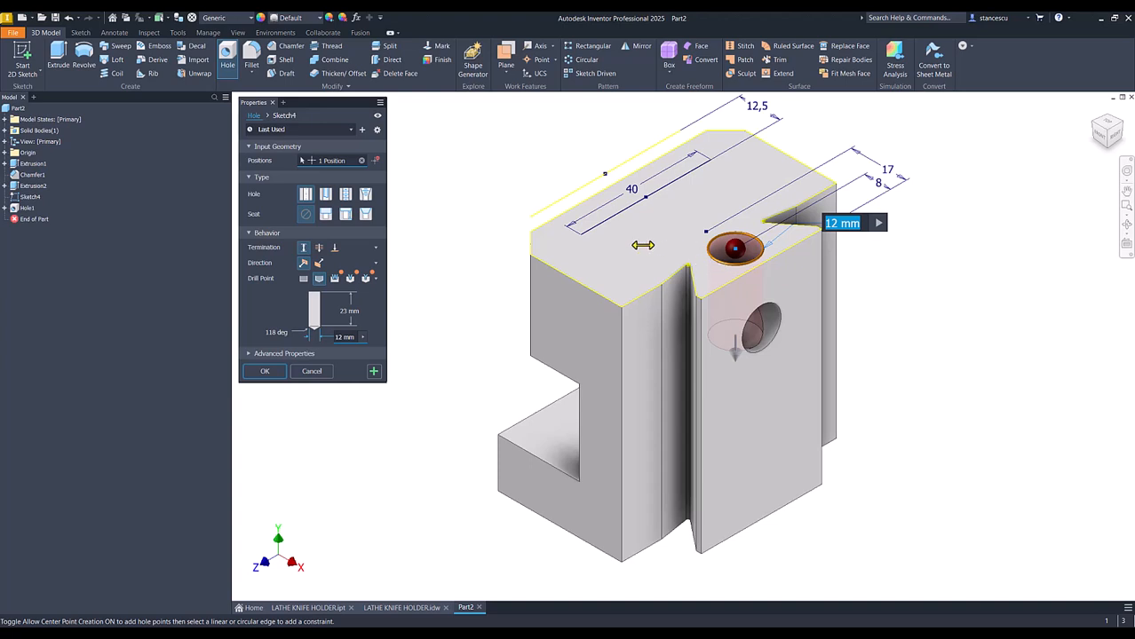
pyautogui.click(345, 195)
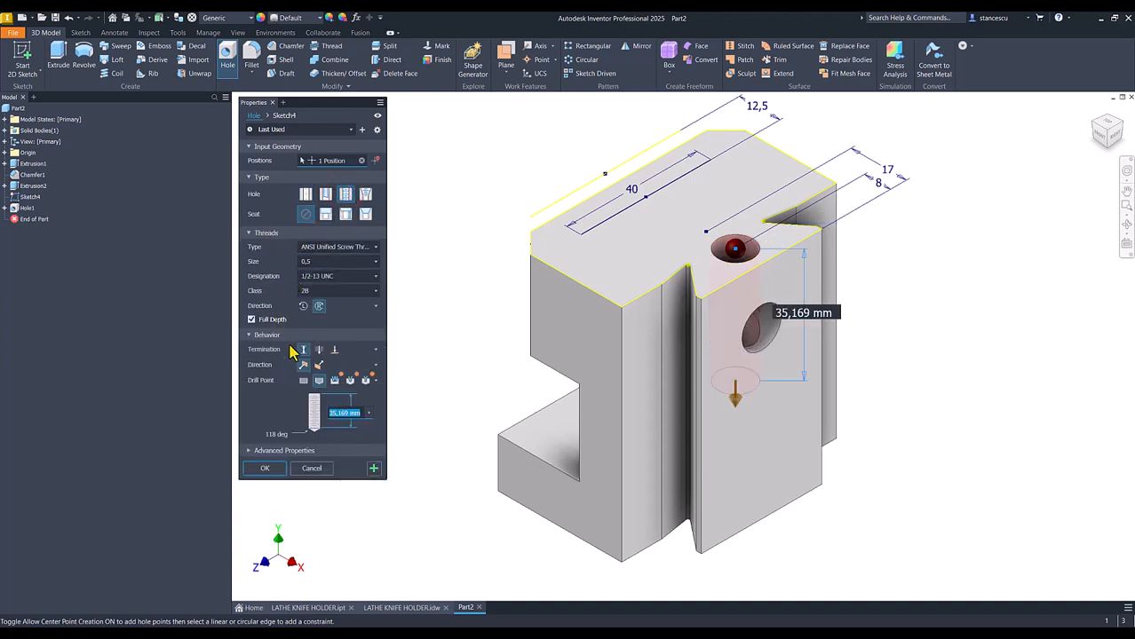
pyautogui.click(319, 350)
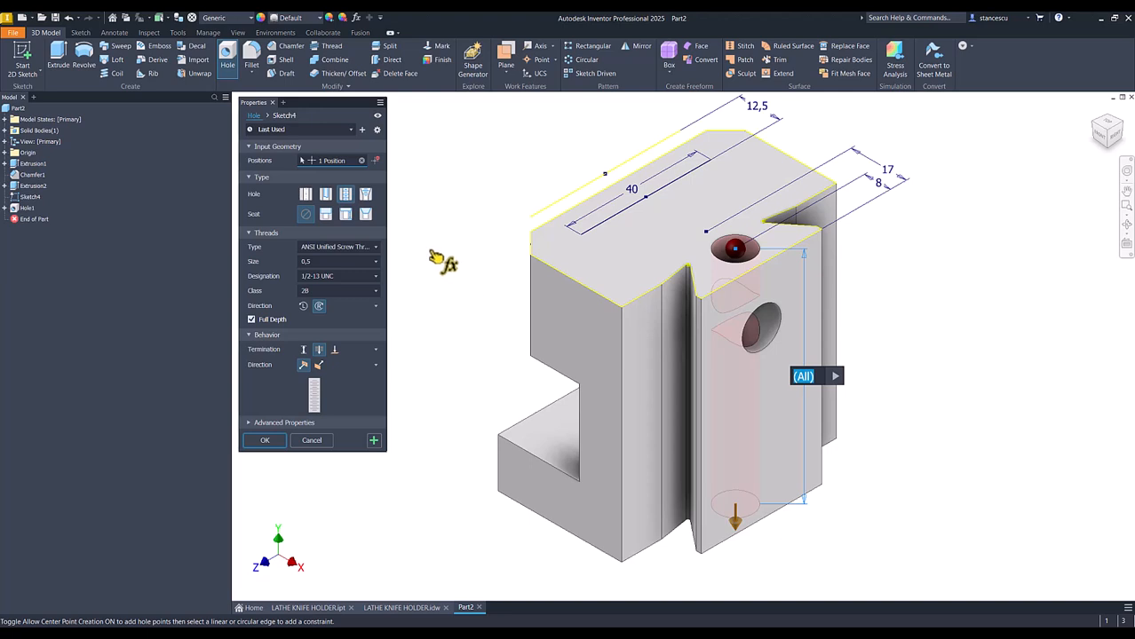
pyautogui.click(330, 249)
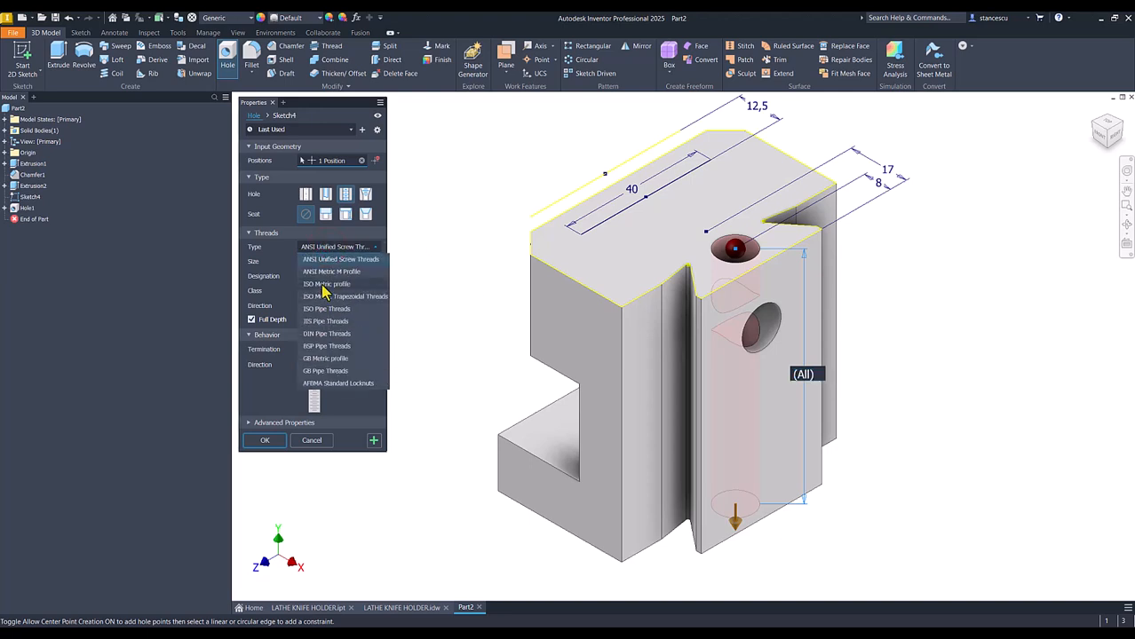
pyautogui.click(321, 285)
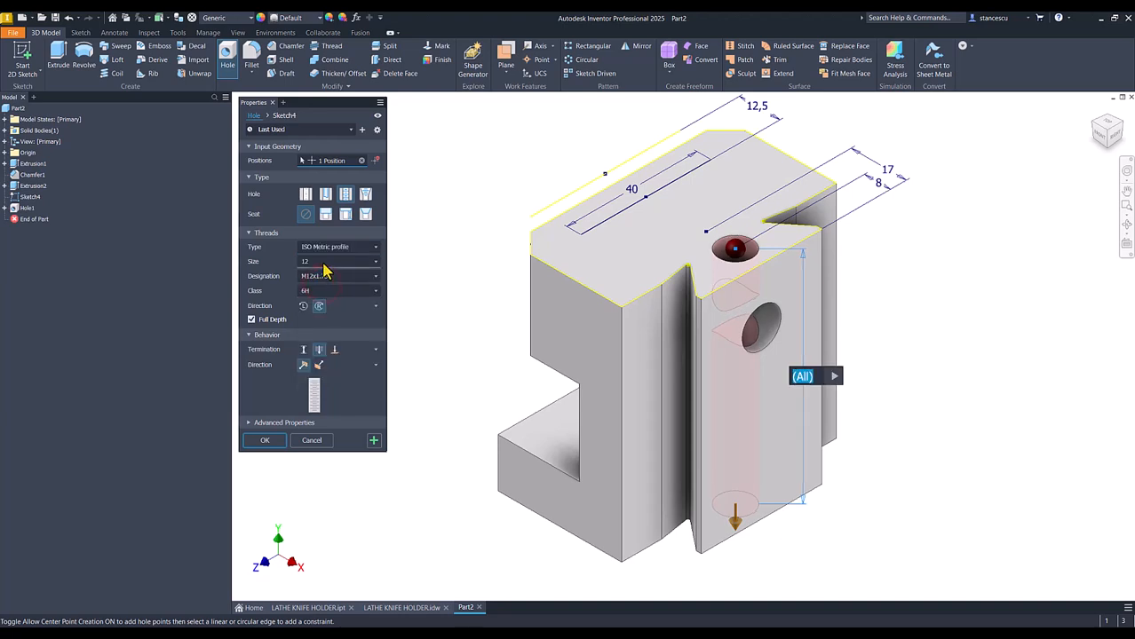
pyautogui.click(325, 265)
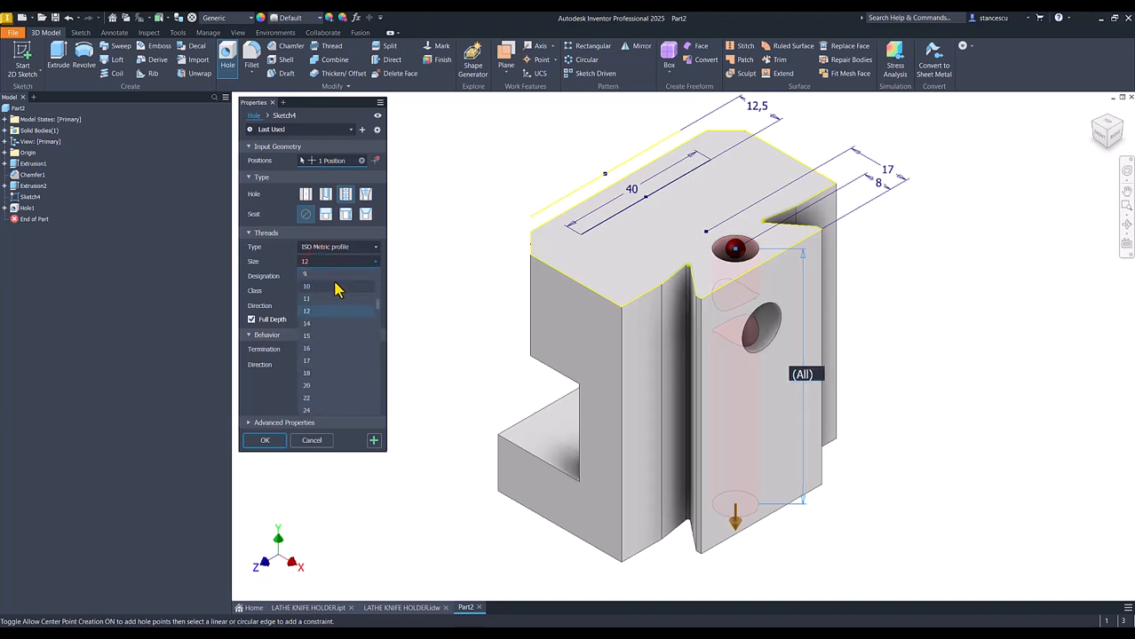
pyautogui.click(324, 275)
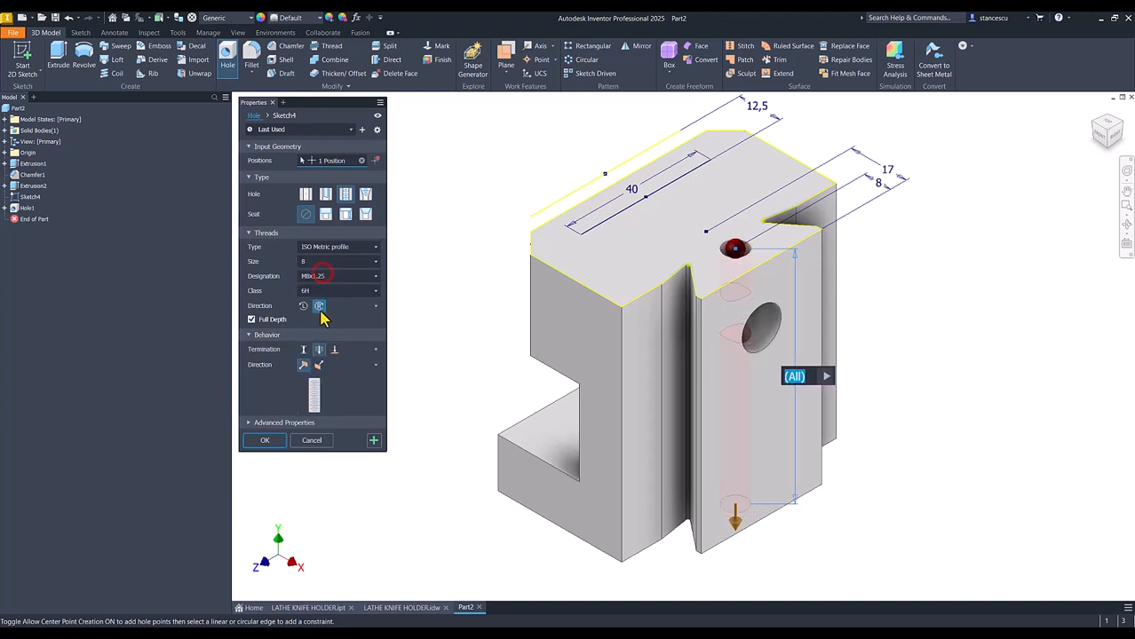
pyautogui.click(264, 441)
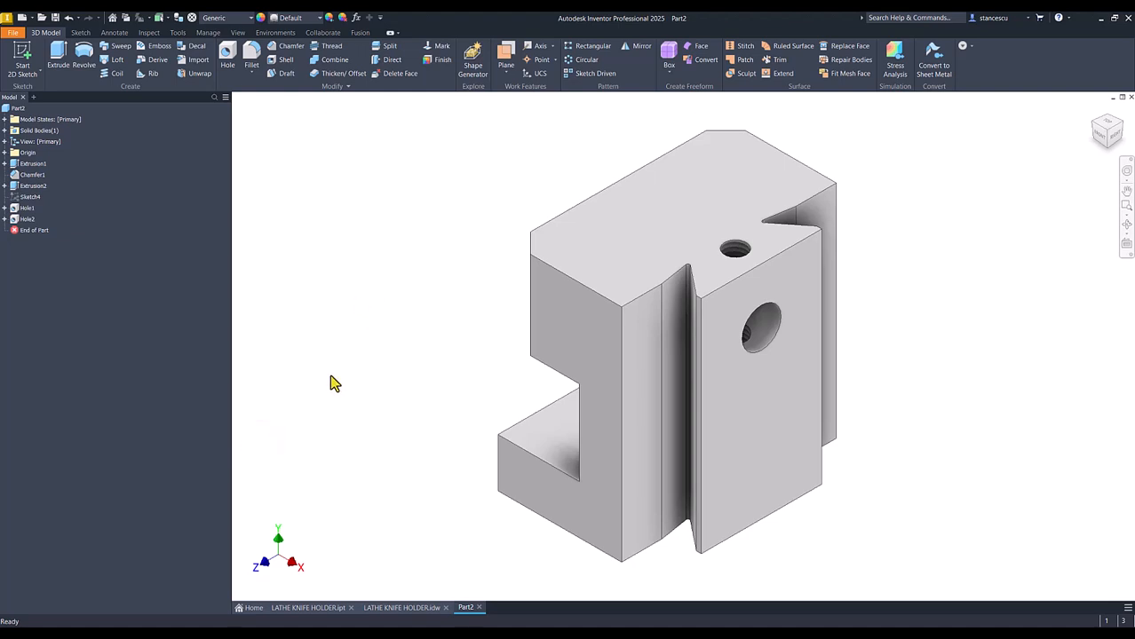
# Step: Create a simple 8 mm hole at the top-face point 17 mm from the edge, terminating at the side hole's cylindrical surface
pyautogui.doubleClick(18, 219)
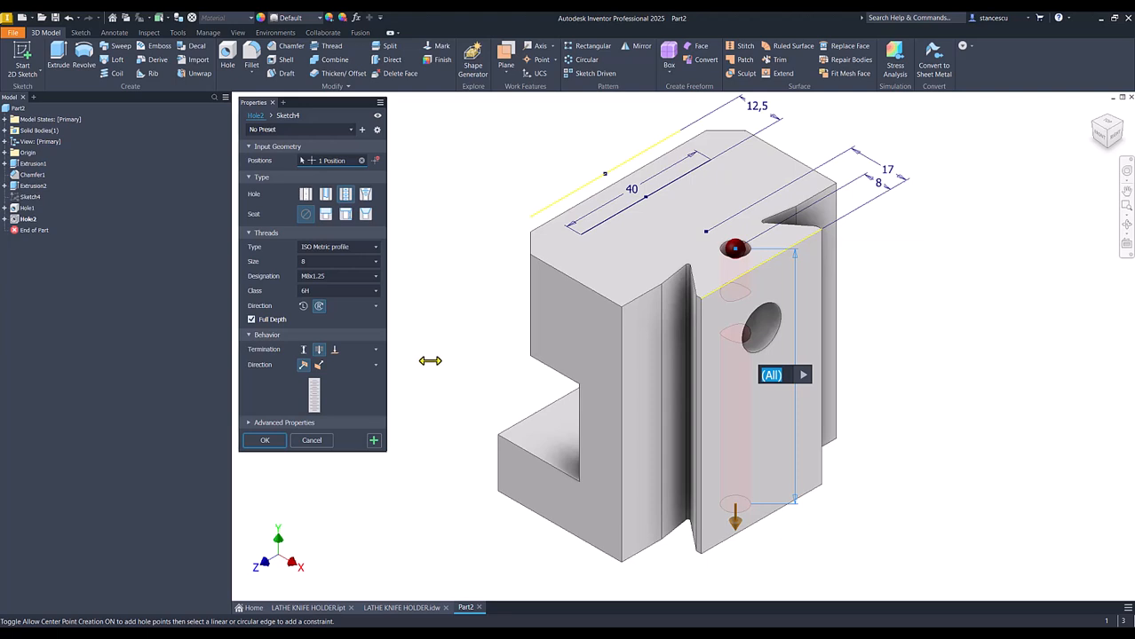
pyautogui.click(373, 442)
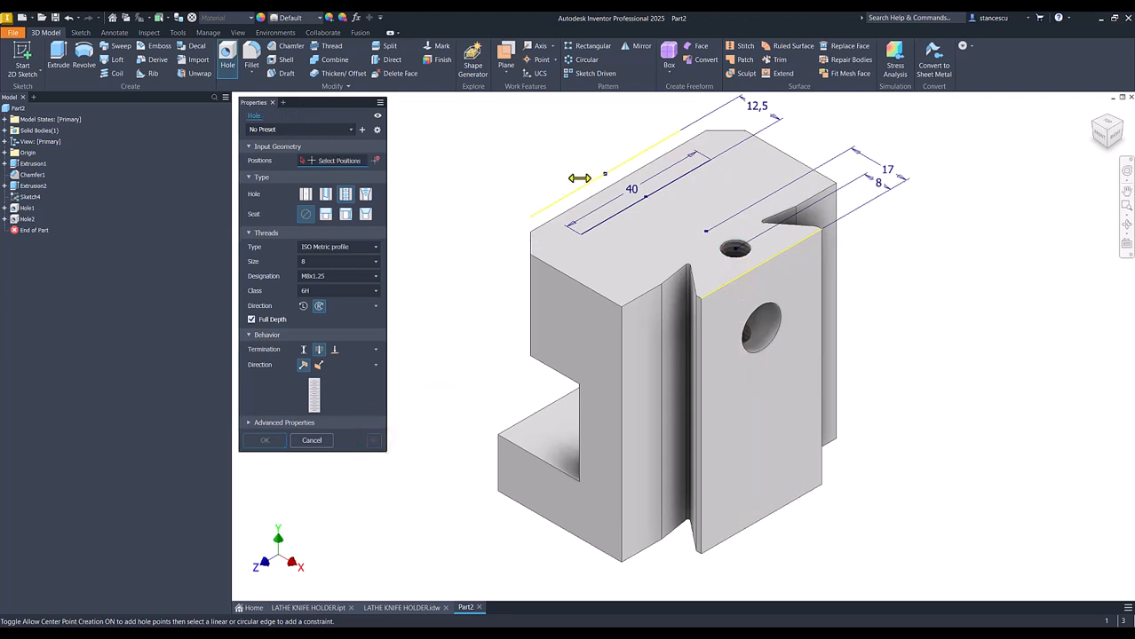
pyautogui.click(702, 232)
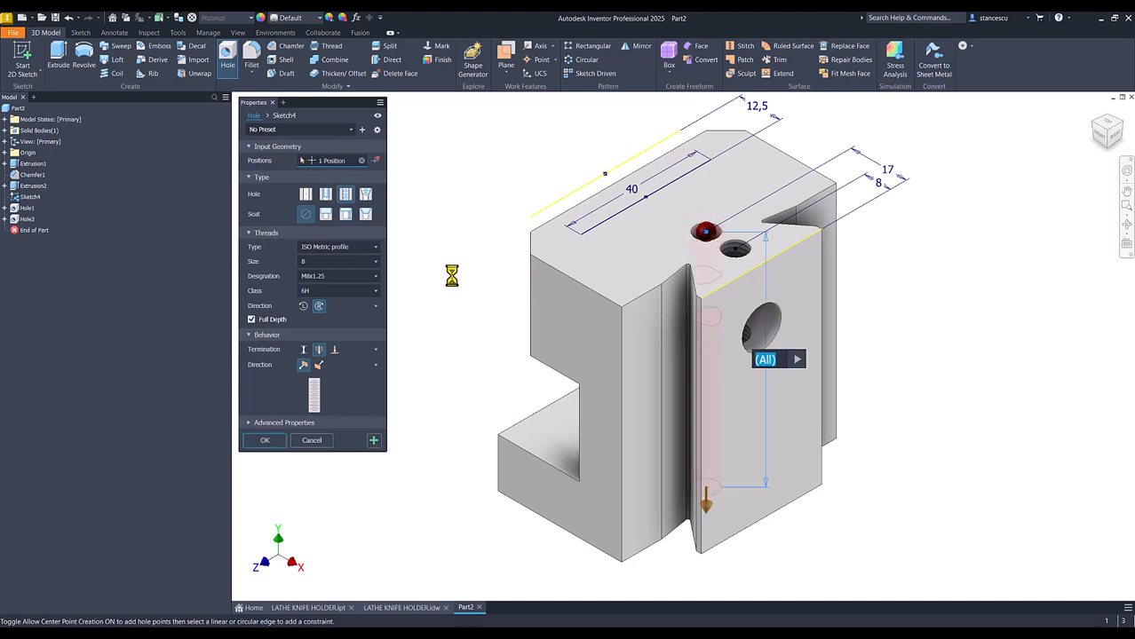
pyautogui.click(306, 194)
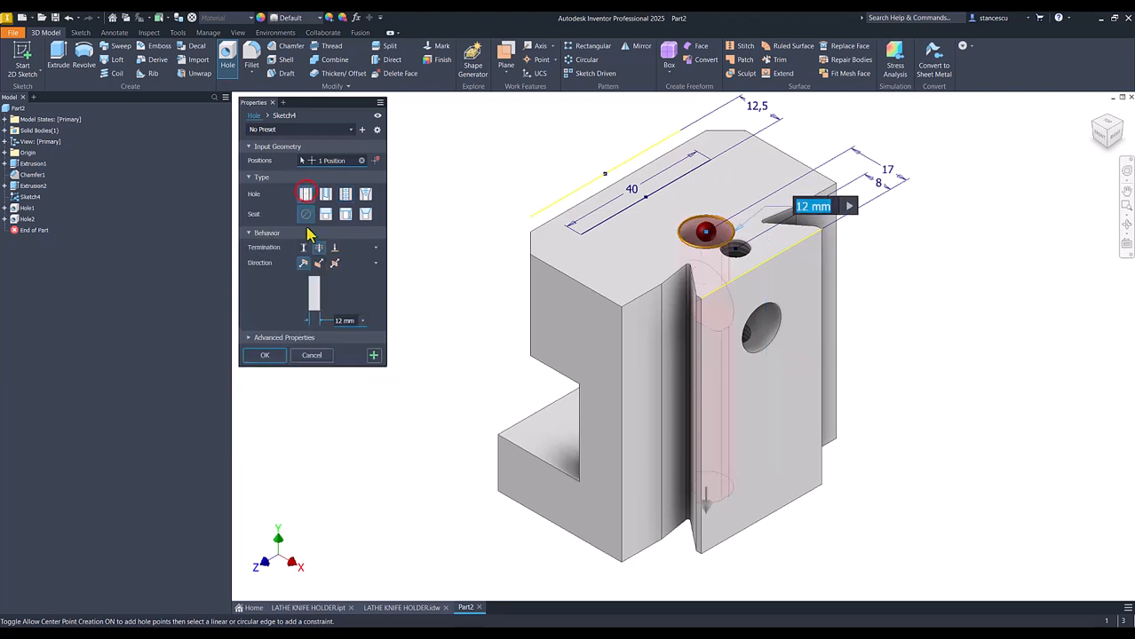
pyautogui.click(351, 322)
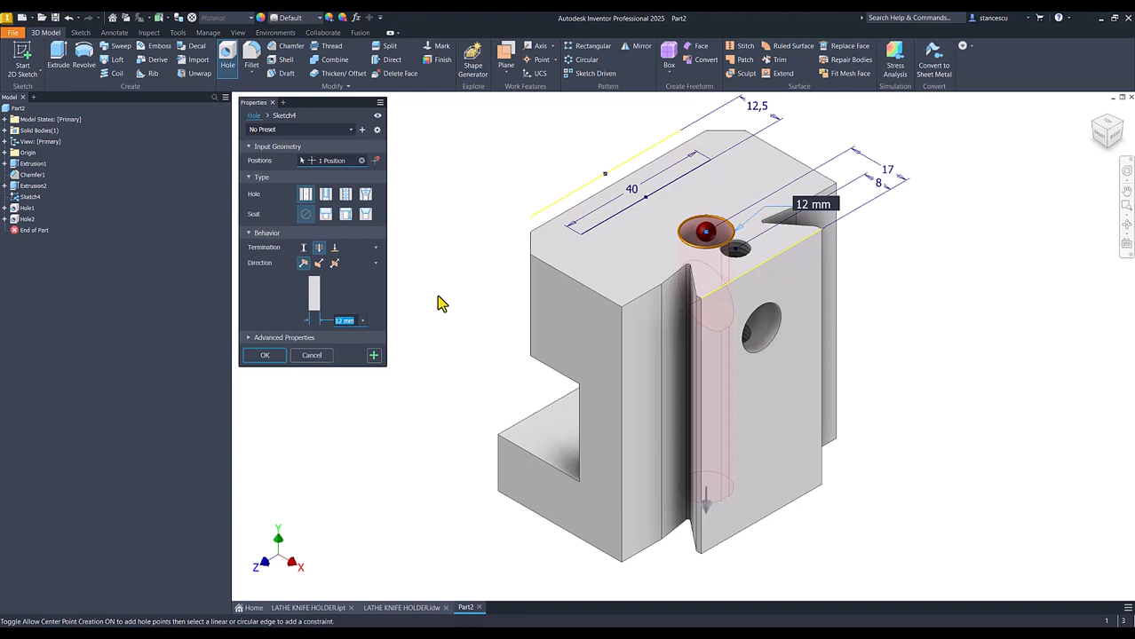
pyautogui.write('8')
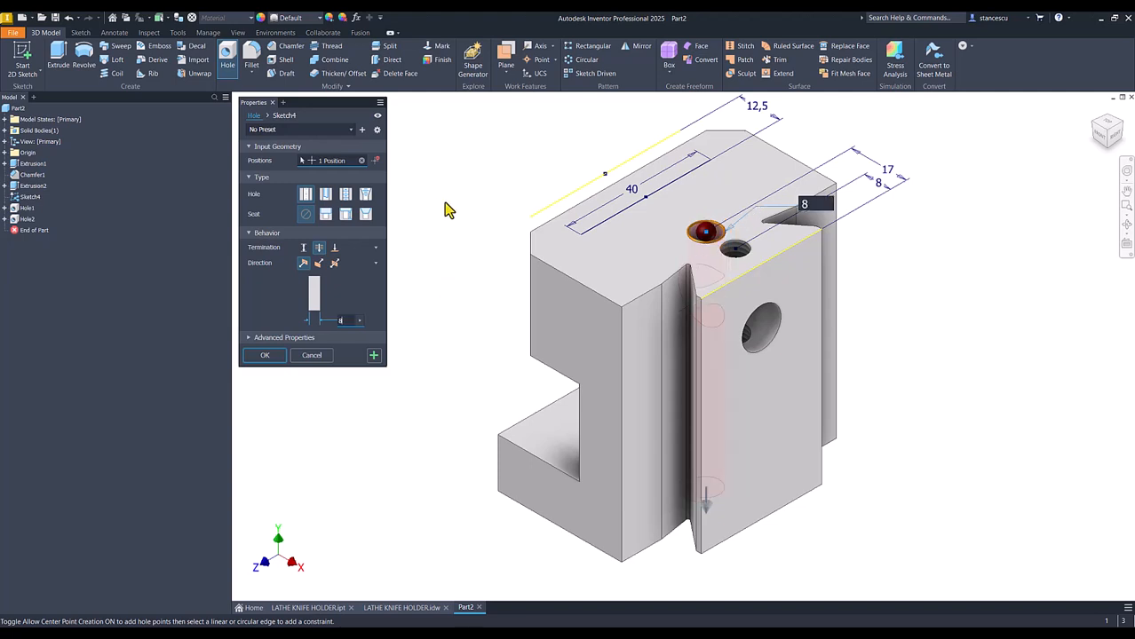
pyautogui.click(334, 247)
pyautogui.click(759, 333)
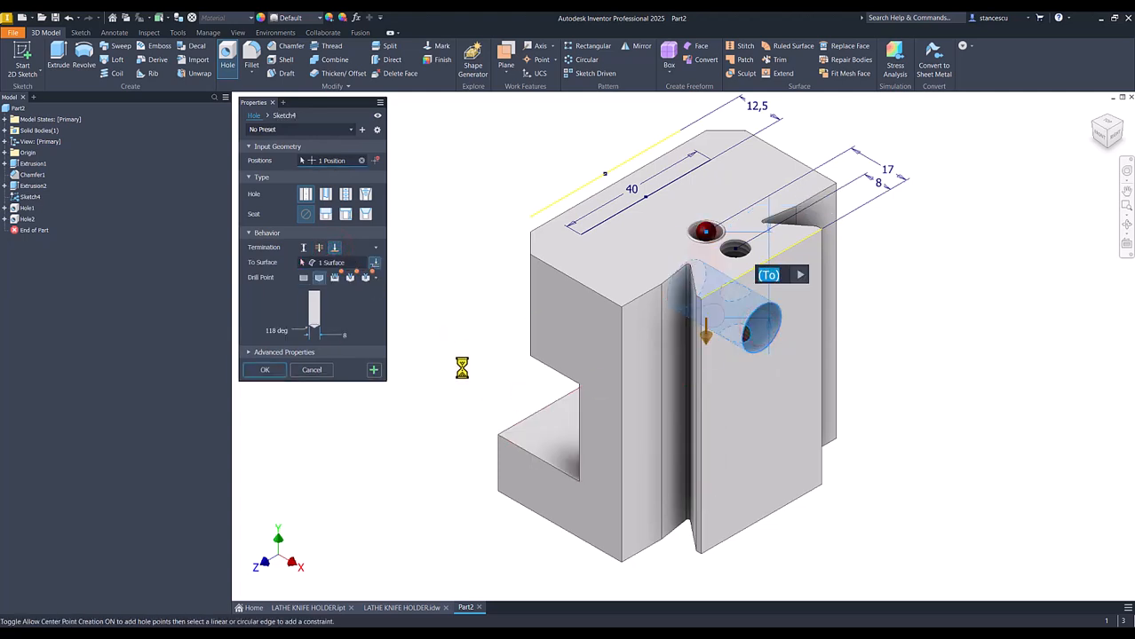
pyautogui.click(373, 371)
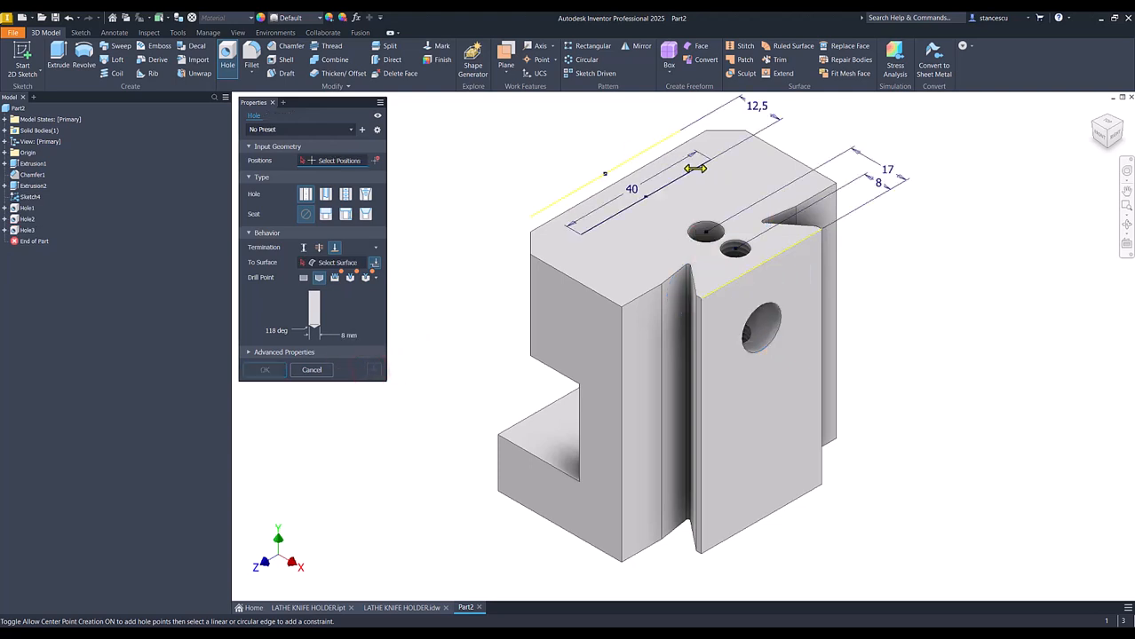
# Step: Position tapped holes at both endpoints and the midpoint of the 40 mm top-face line, with an ISO Metric M10x1.5 thread
pyautogui.click(707, 160)
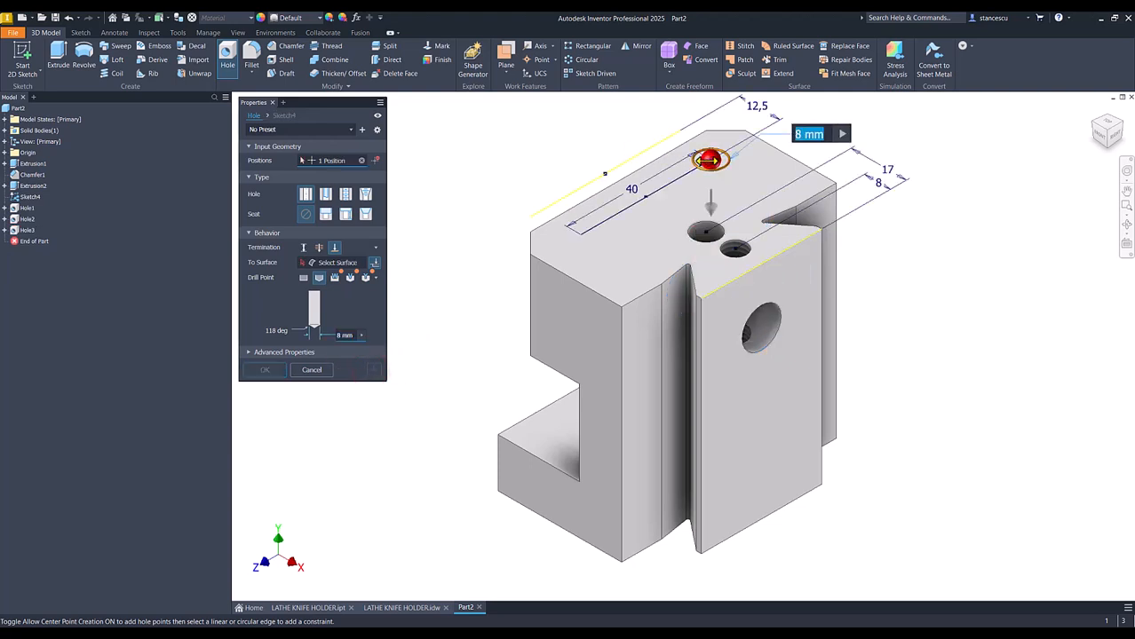
pyautogui.click(646, 196)
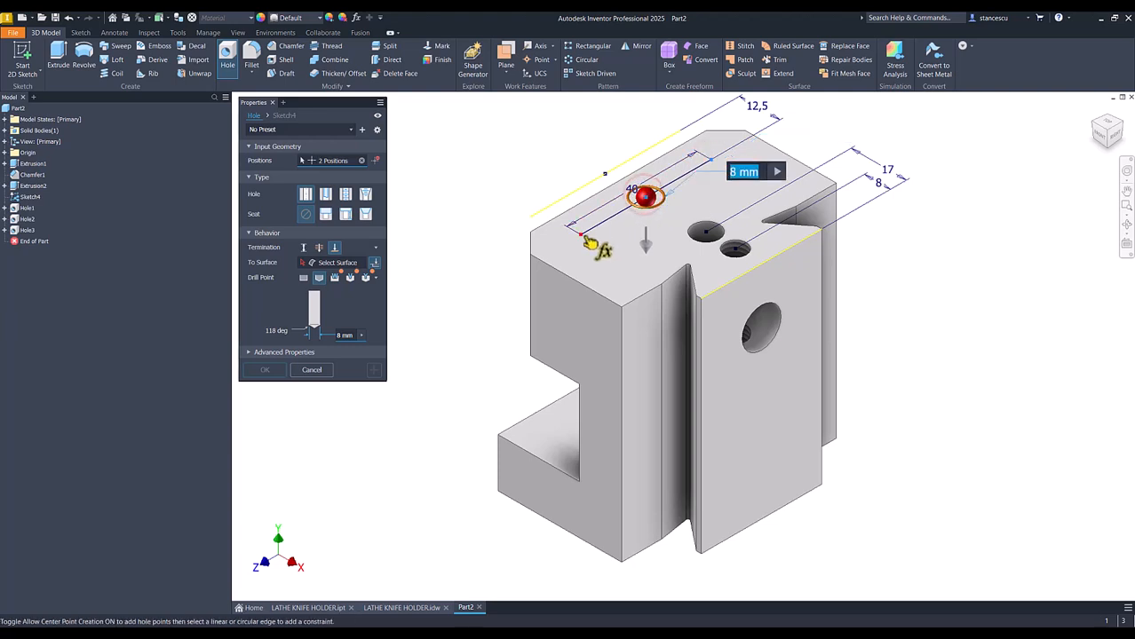
pyautogui.click(581, 236)
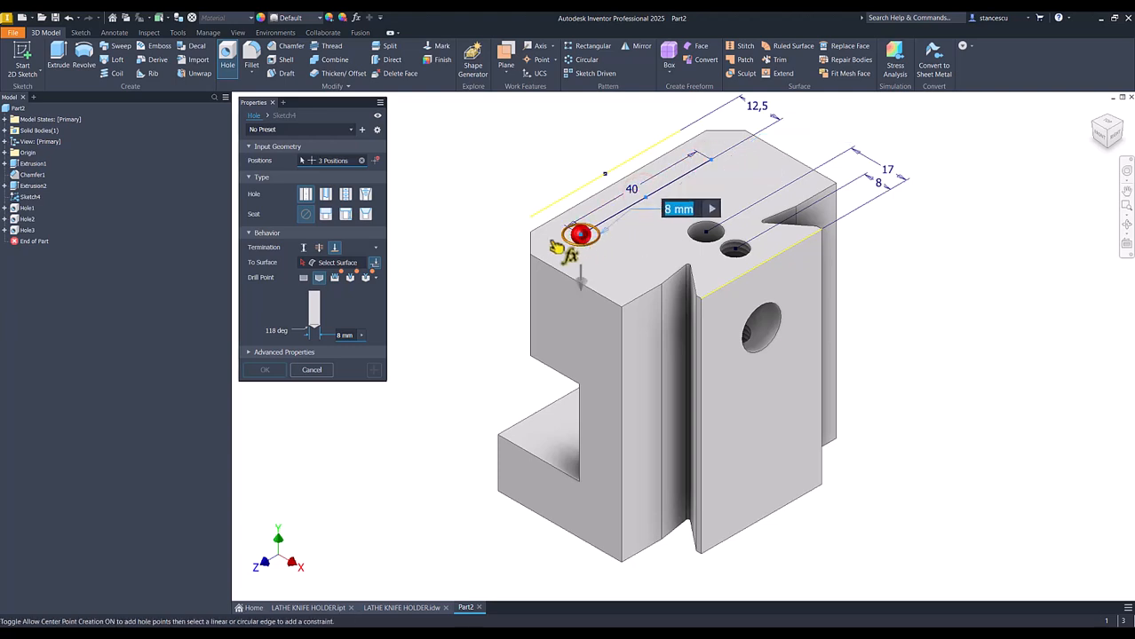
pyautogui.click(347, 194)
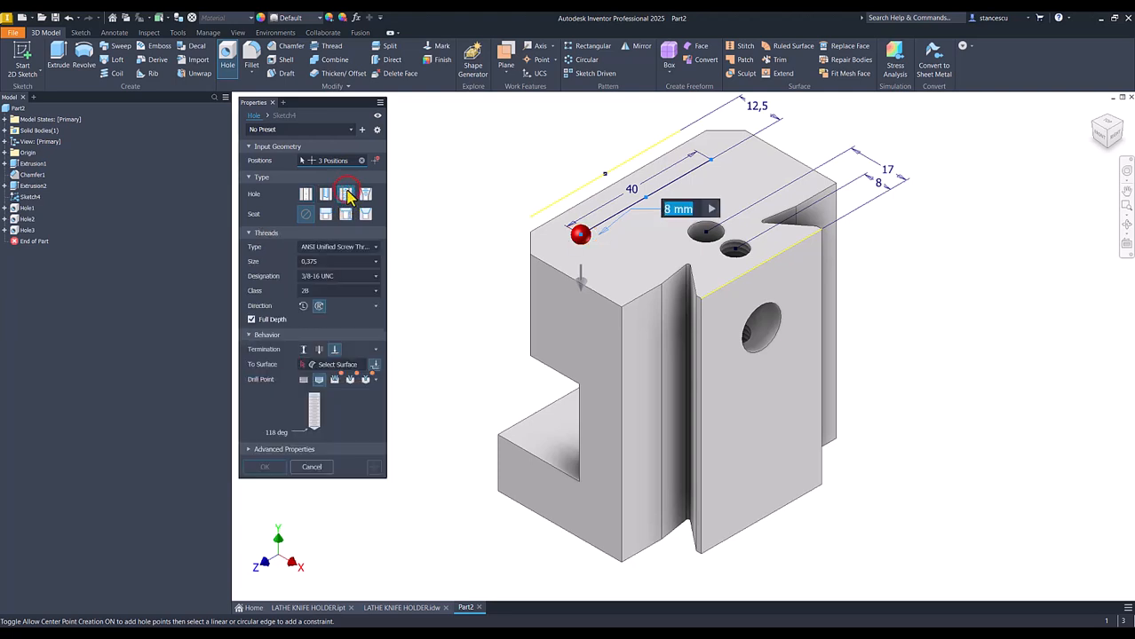
pyautogui.click(338, 247)
pyautogui.click(331, 283)
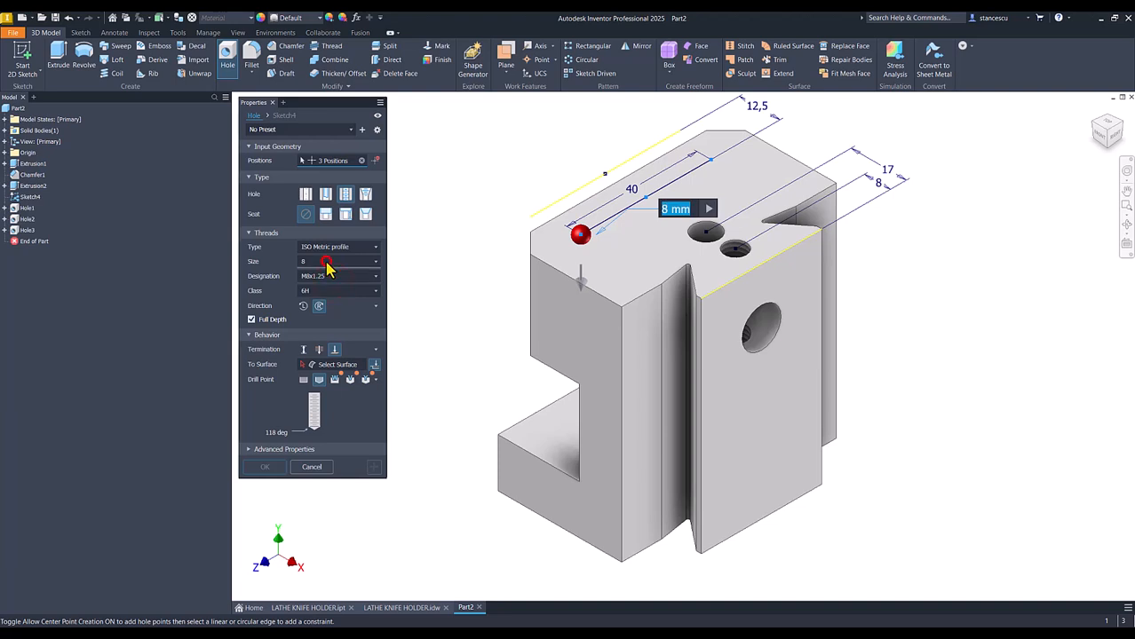
pyautogui.click(328, 262)
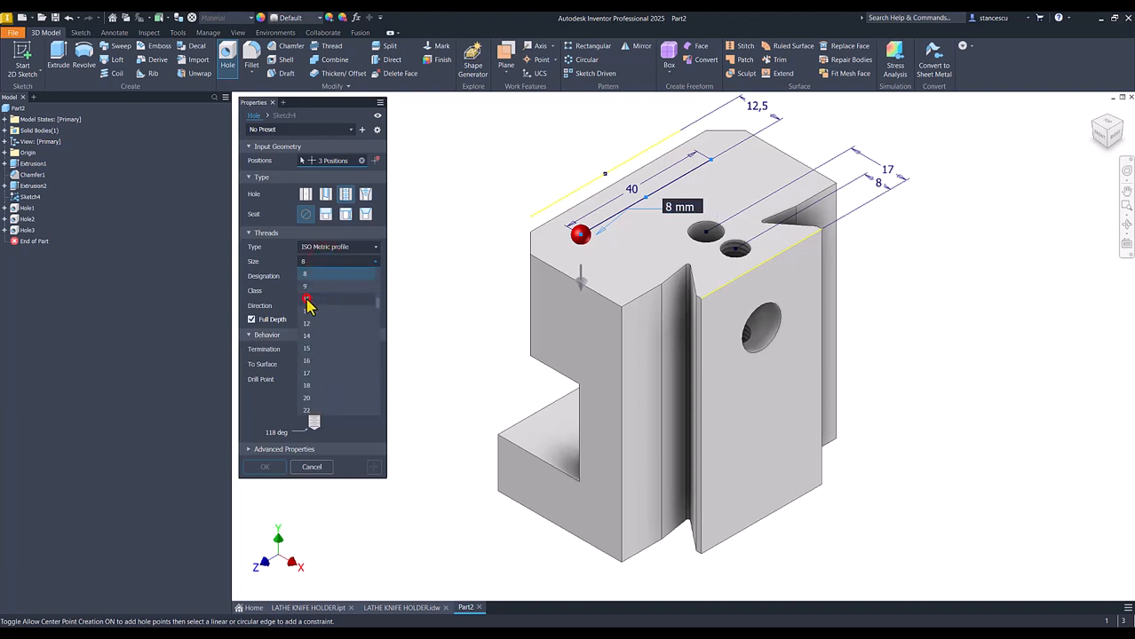
pyautogui.click(307, 299)
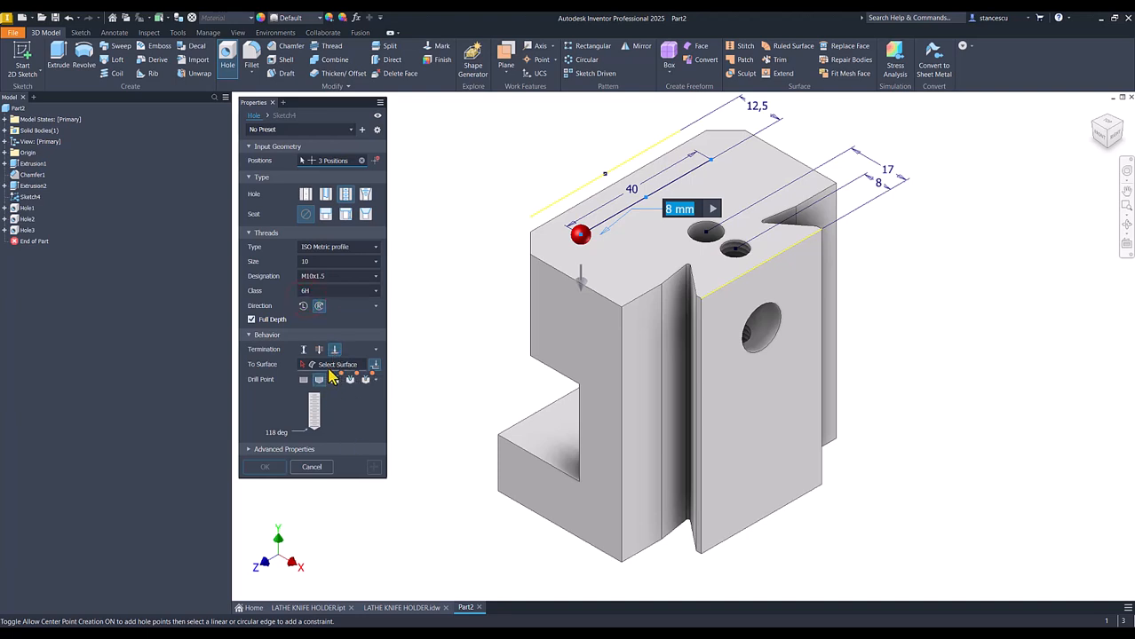
# Step: Terminate the three M10 tapped holes at the upper face of the block's side slot and create them
pyautogui.click(330, 368)
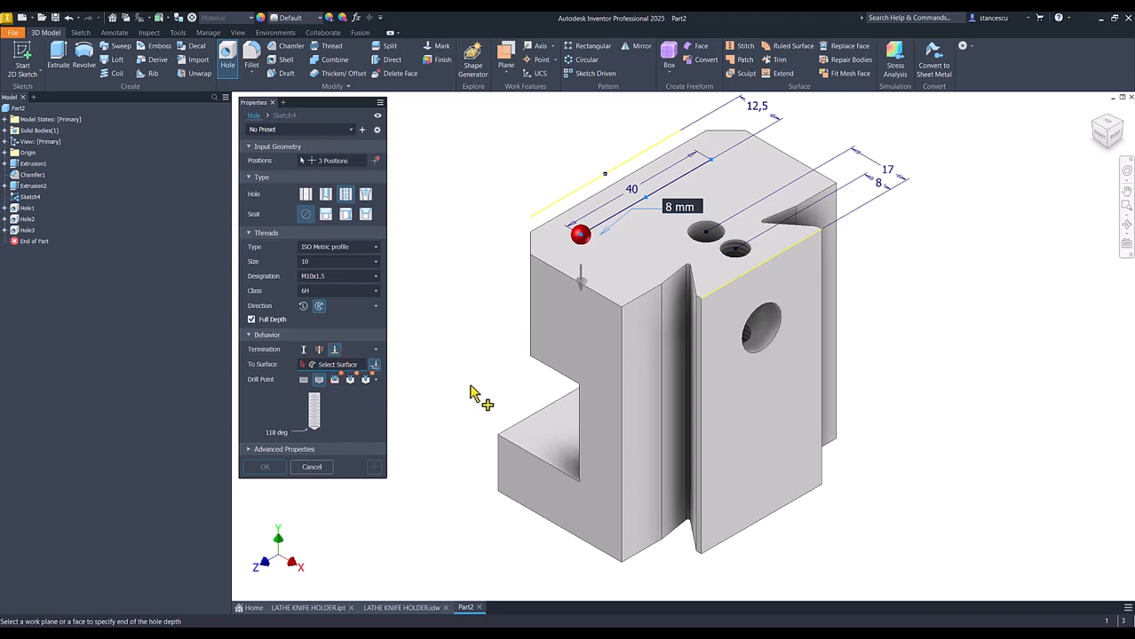
pyautogui.keyDown('shift'); pyautogui.moveTo(454, 347); pyautogui.dragTo(614, 298, button='middle'); pyautogui.keyUp('shift')
pyautogui.click(615, 307)
pyautogui.press('F5')
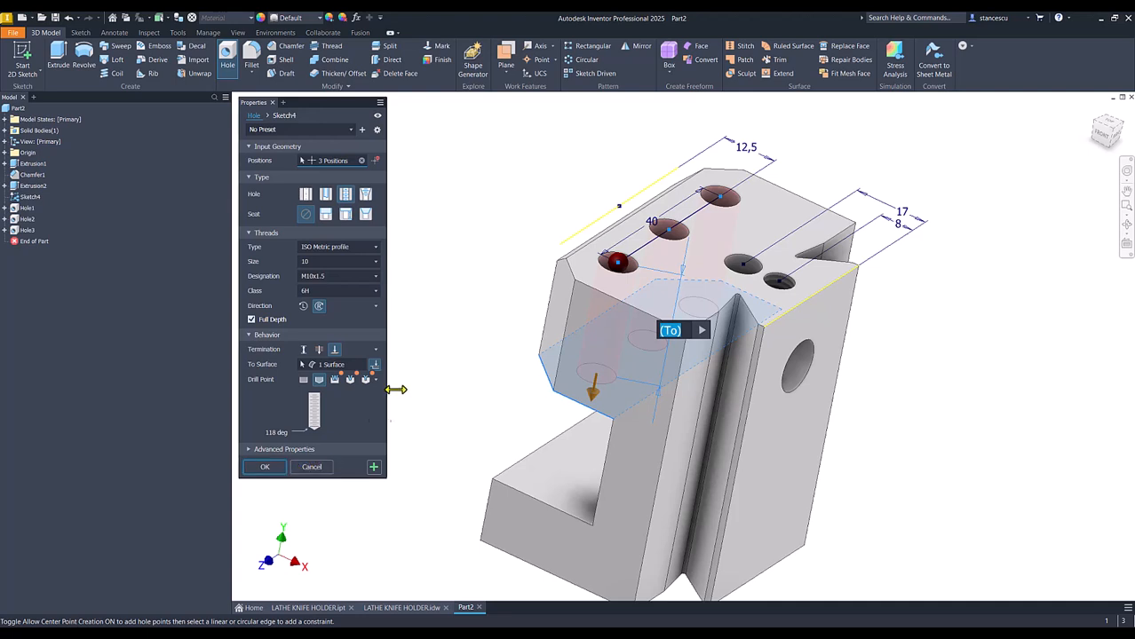
pyautogui.click(373, 468)
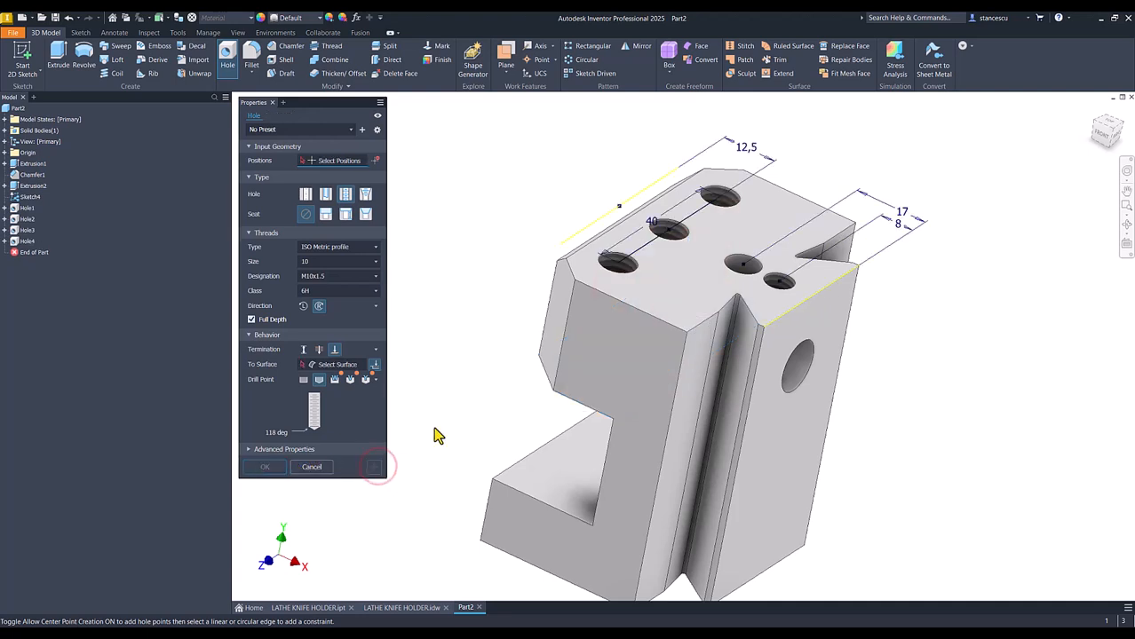
# Step: Place a new hole centre on the block's bottom face and make it concentric with the M8 hole's circular edge
pyautogui.press('F5')
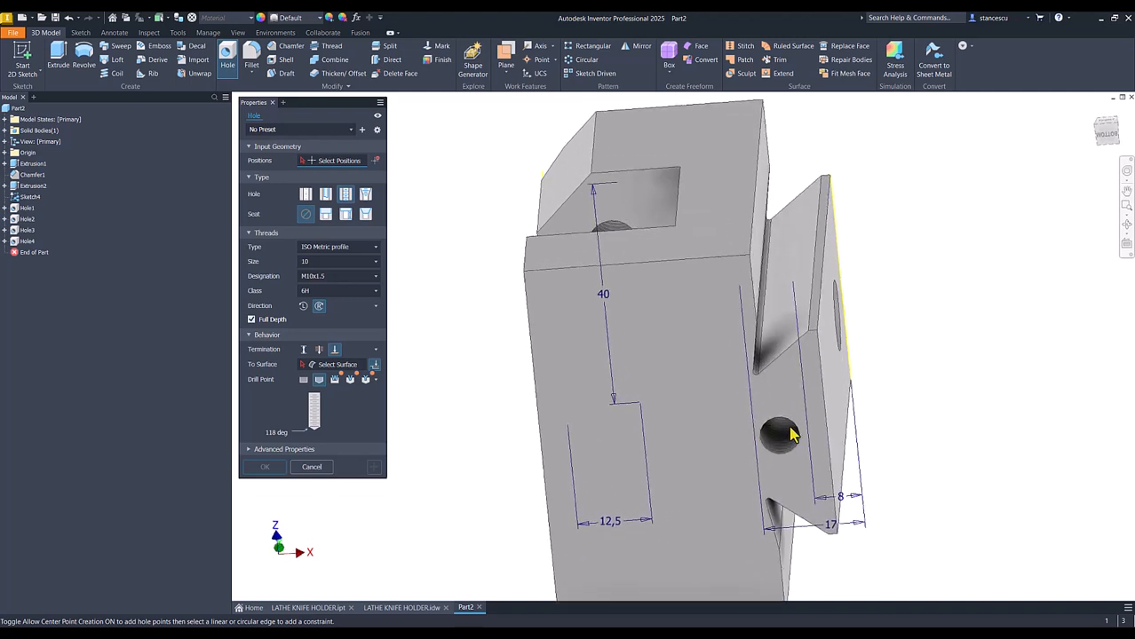
pyautogui.click(351, 163)
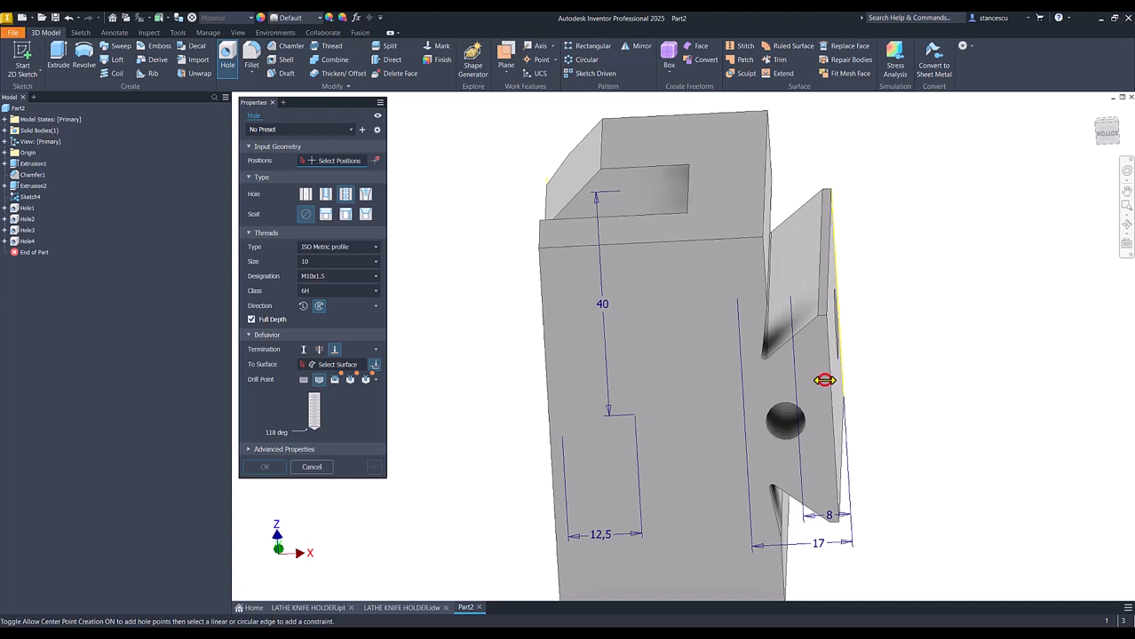
pyautogui.click(377, 161)
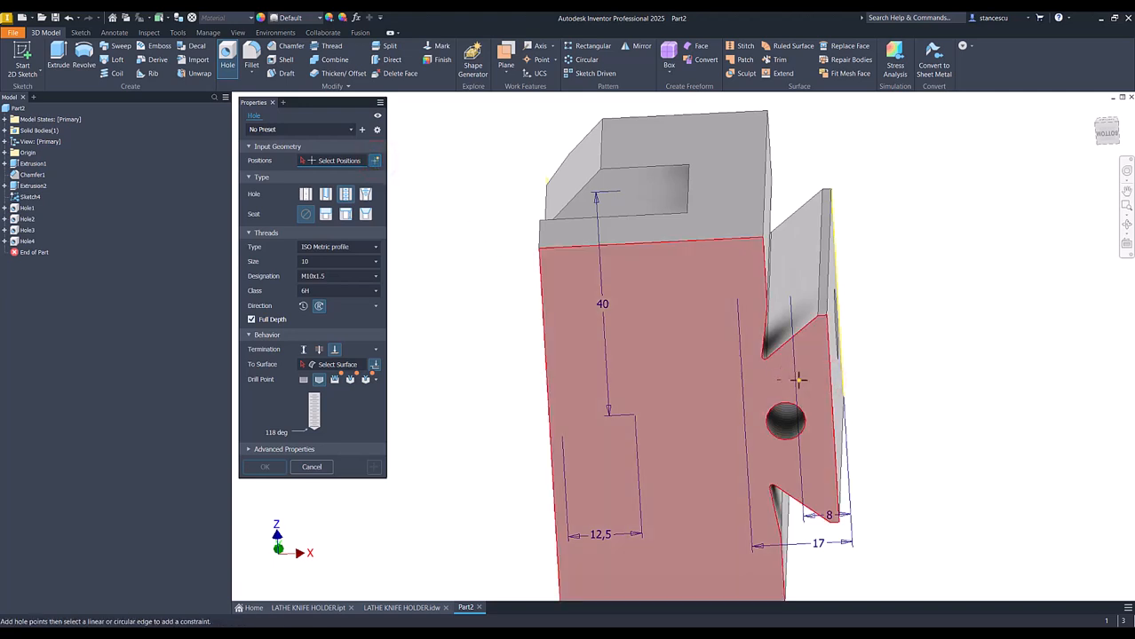
pyautogui.click(819, 384)
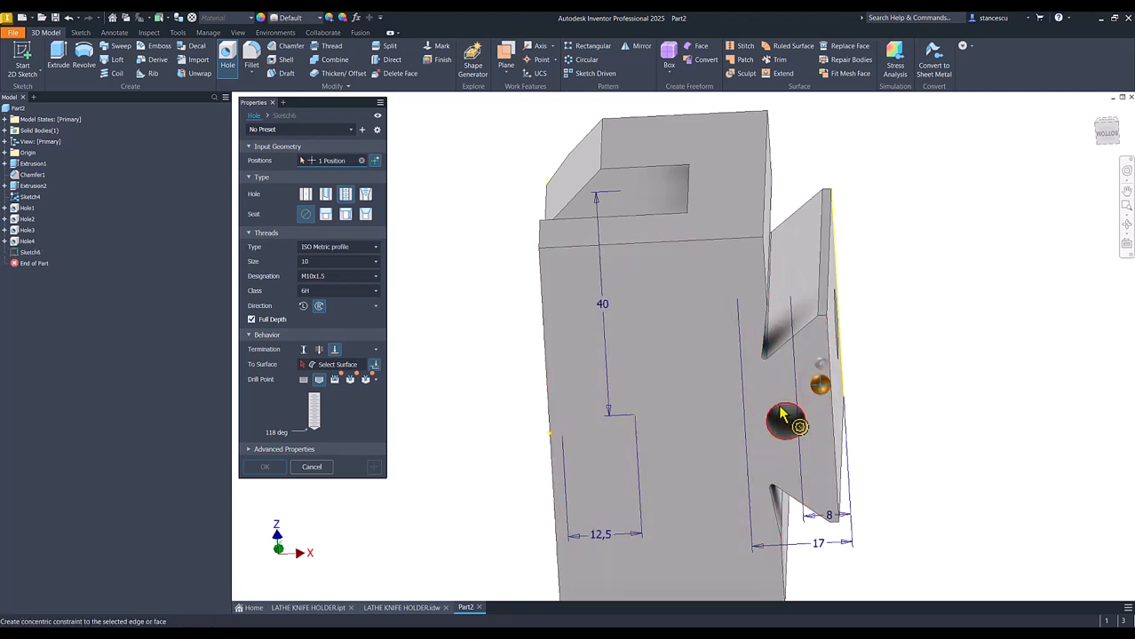
pyautogui.click(779, 407)
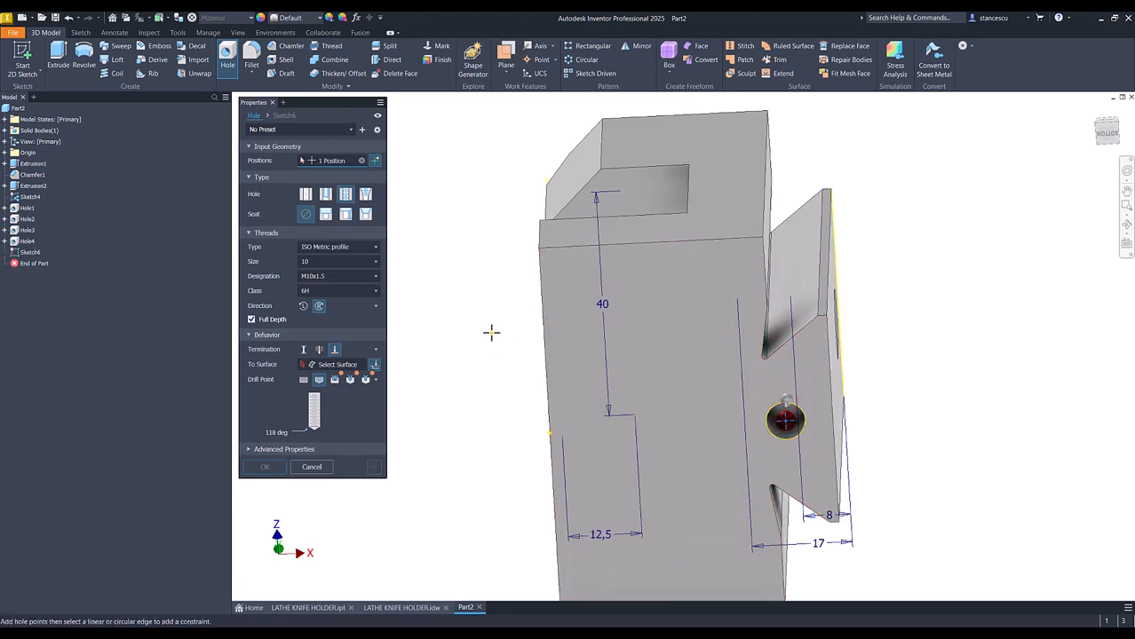
# Step: Check the drawing LATHE KNIFE HOLDER.idw and create the bottom-face hole as a simple hole, 12 mm in diameter and 38 mm deep
pyautogui.click(402, 608)
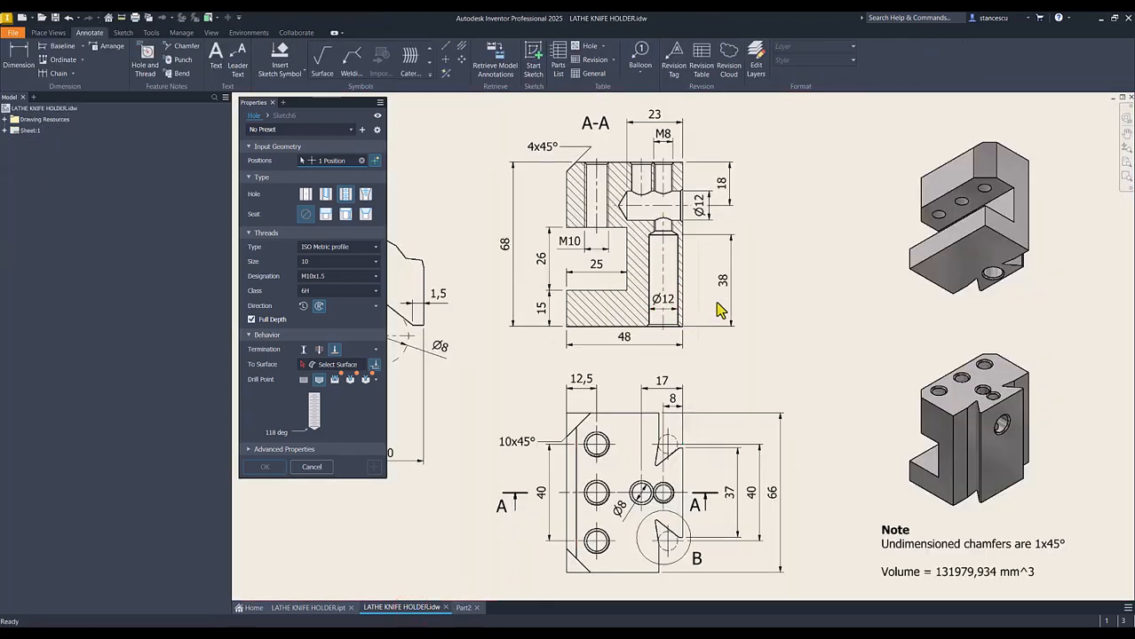
pyautogui.click(462, 608)
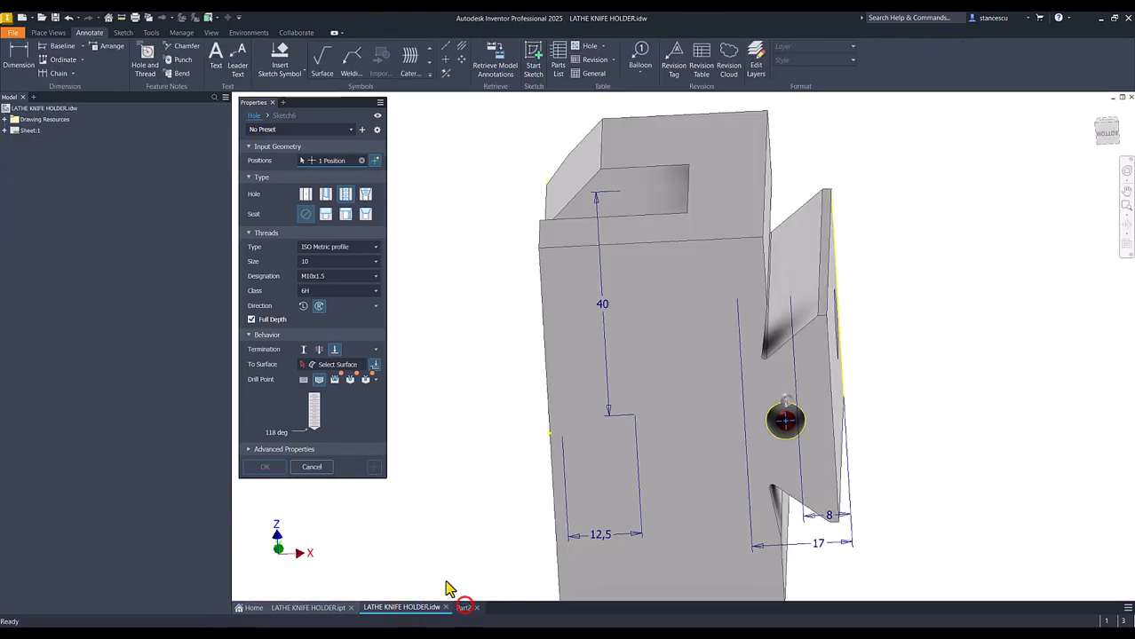
pyautogui.click(307, 195)
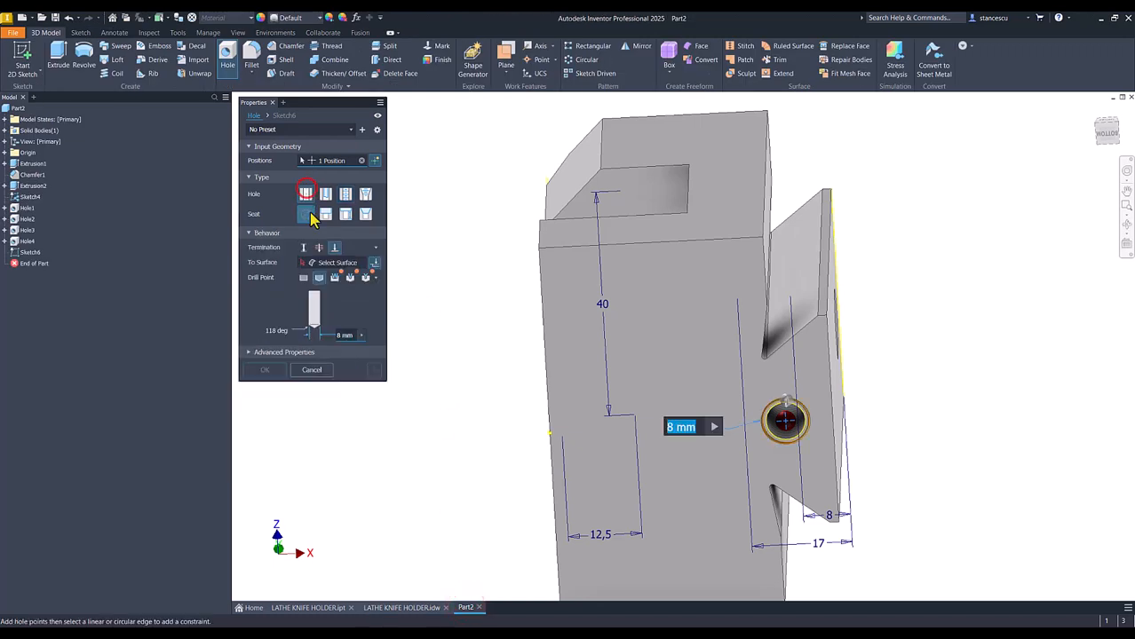
pyautogui.click(303, 248)
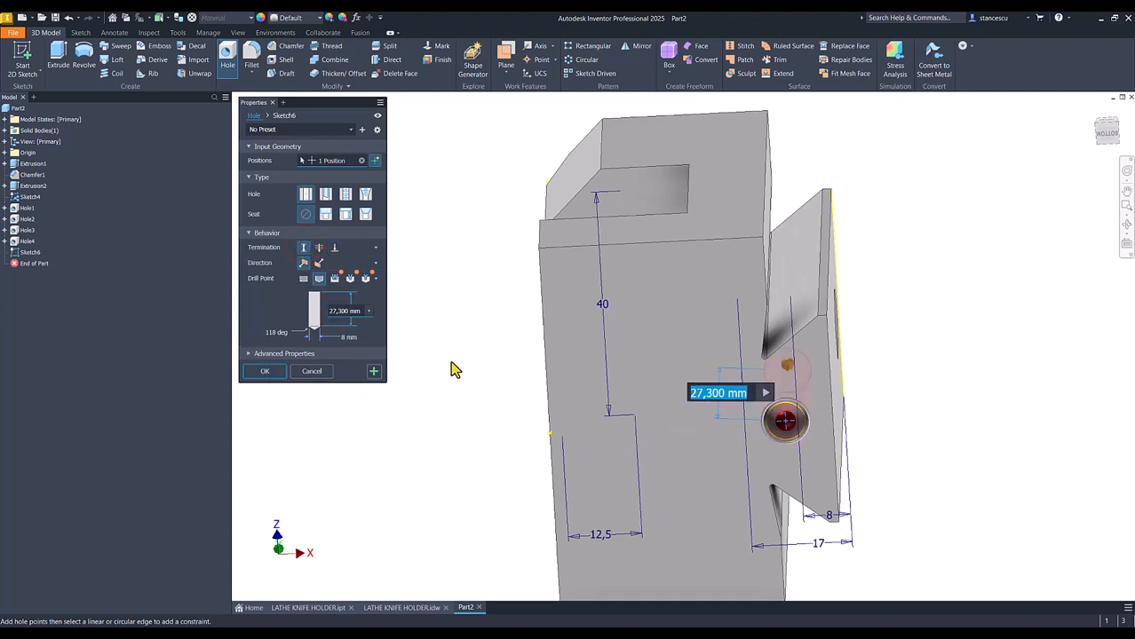
pyautogui.write('3')
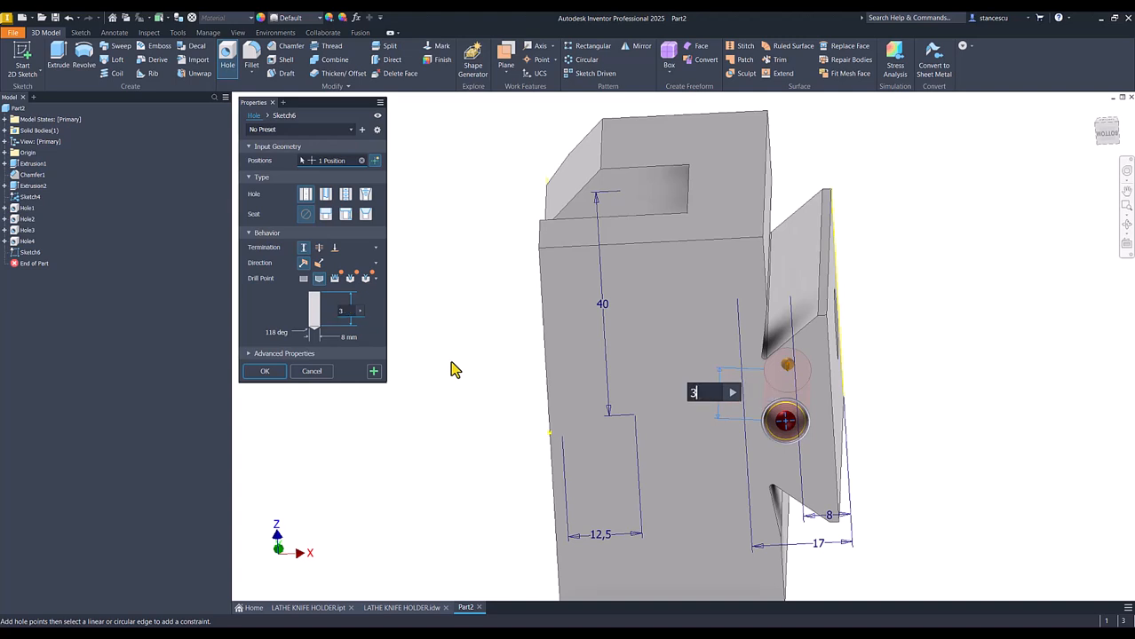
pyautogui.write('8')
pyautogui.press('Return')
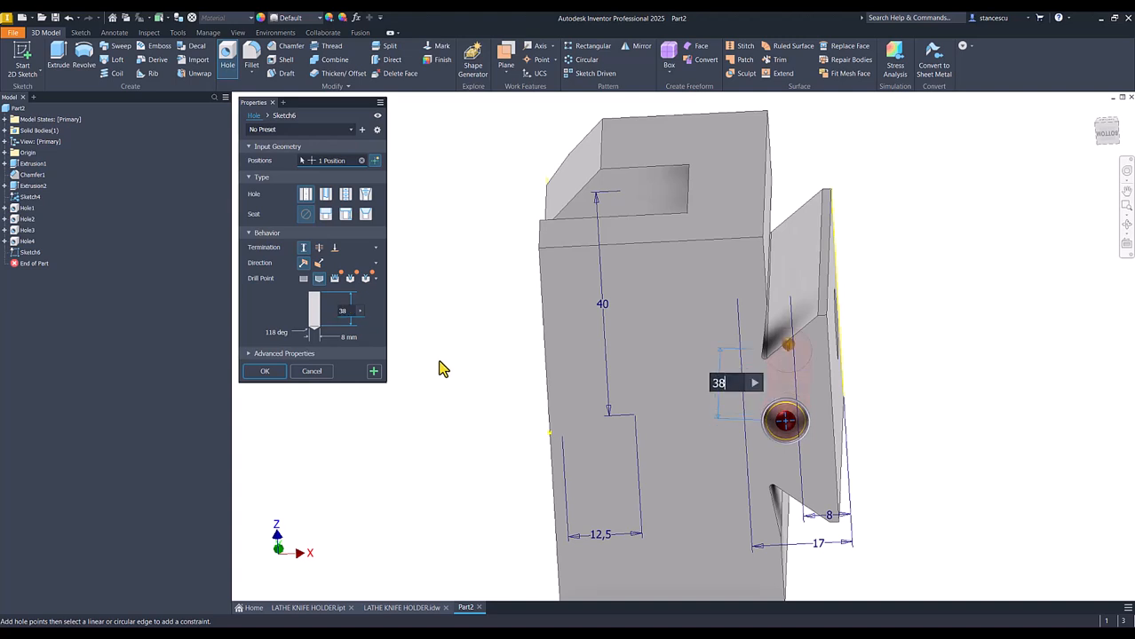
pyautogui.click(346, 340)
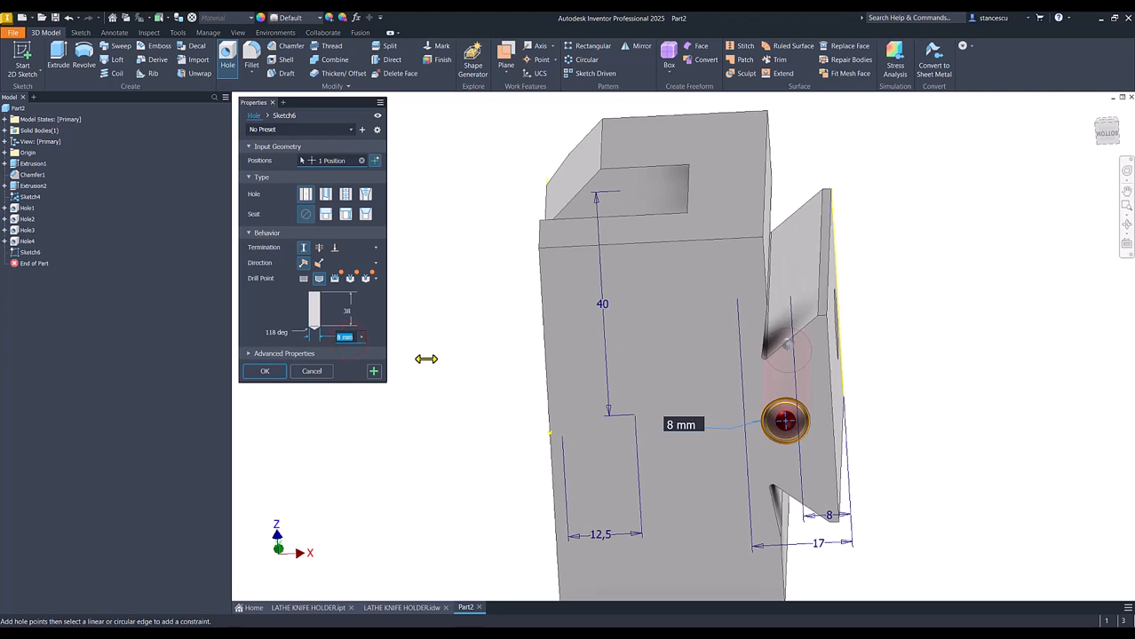
pyautogui.press('Return')
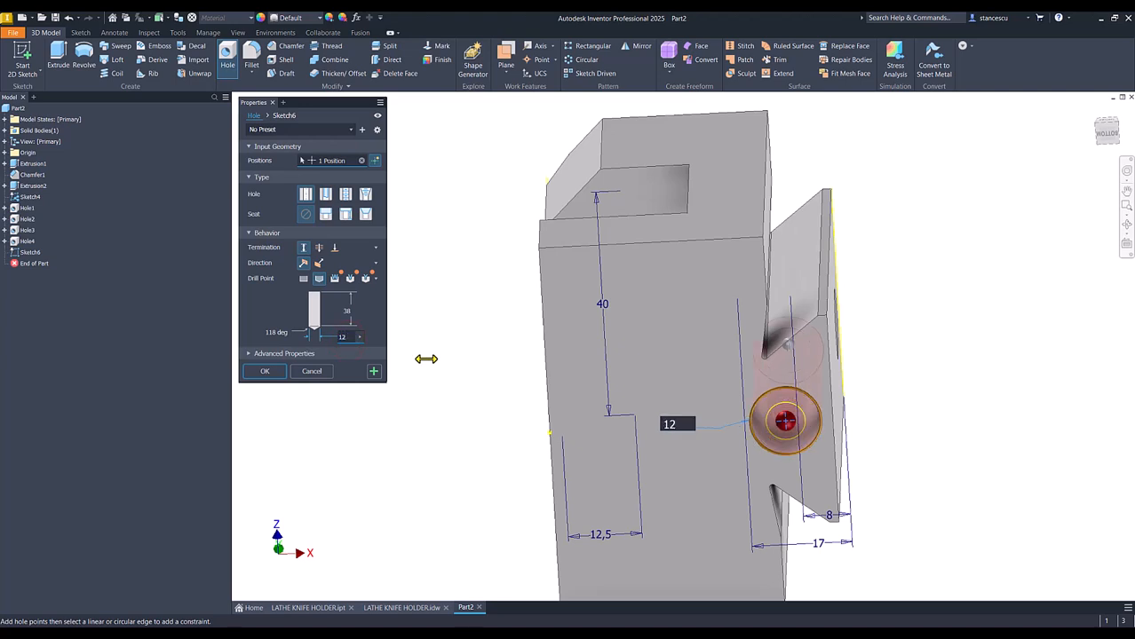
pyautogui.click(265, 372)
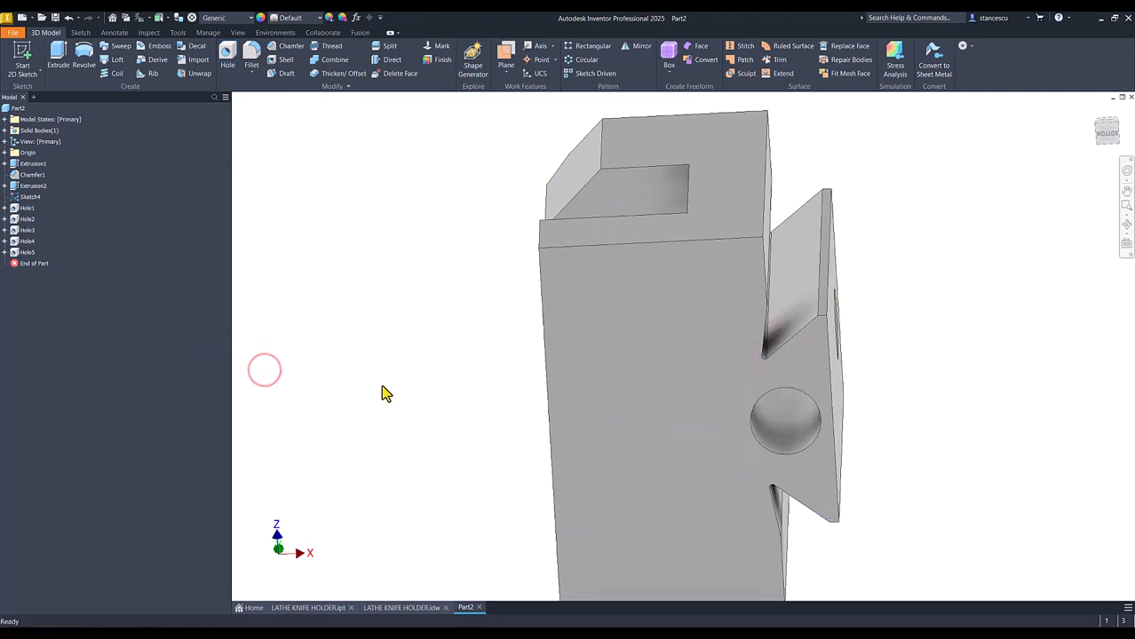
# Step: Inspect the hole depths in a half section view through the XY plane, cancel the section and restore the home view
pyautogui.press('F6')
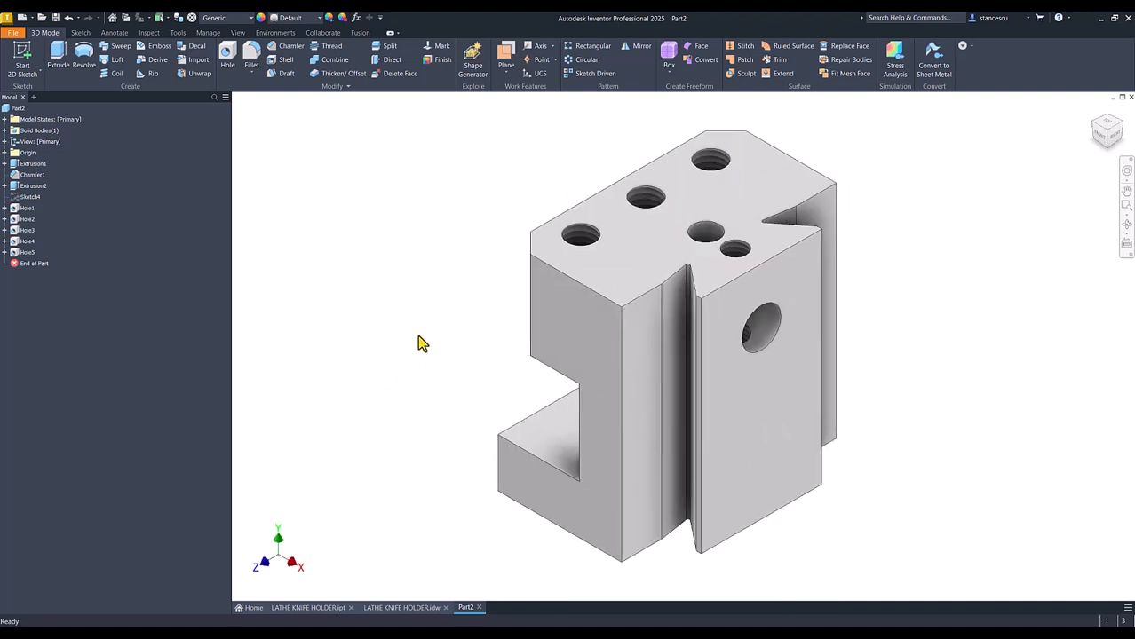
pyautogui.click(370, 213)
pyautogui.click(239, 33)
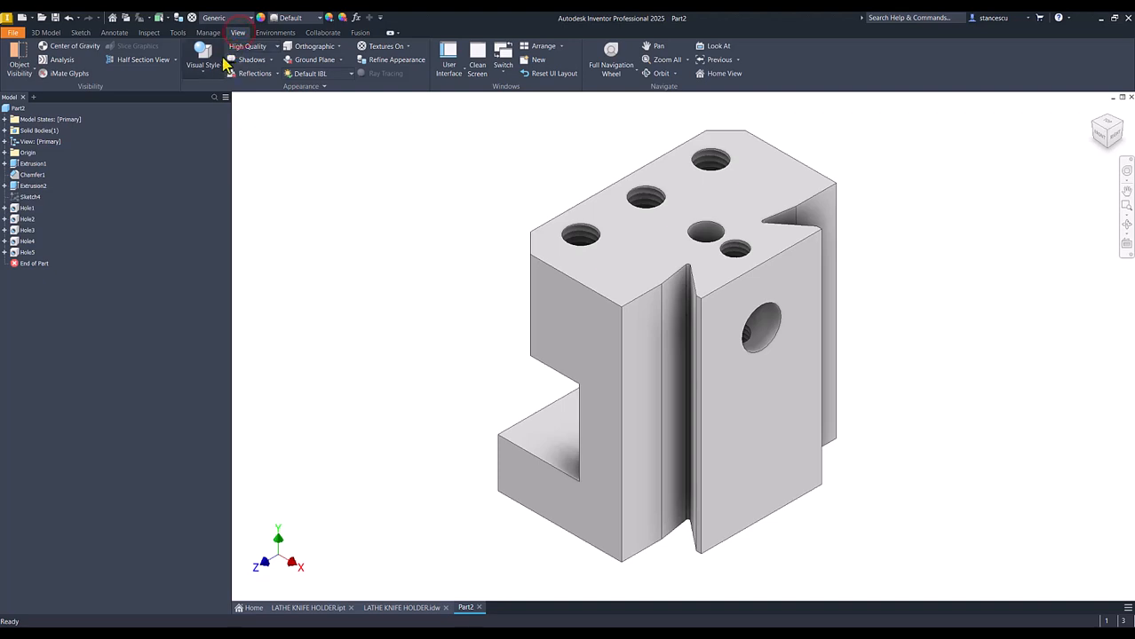
pyautogui.click(152, 64)
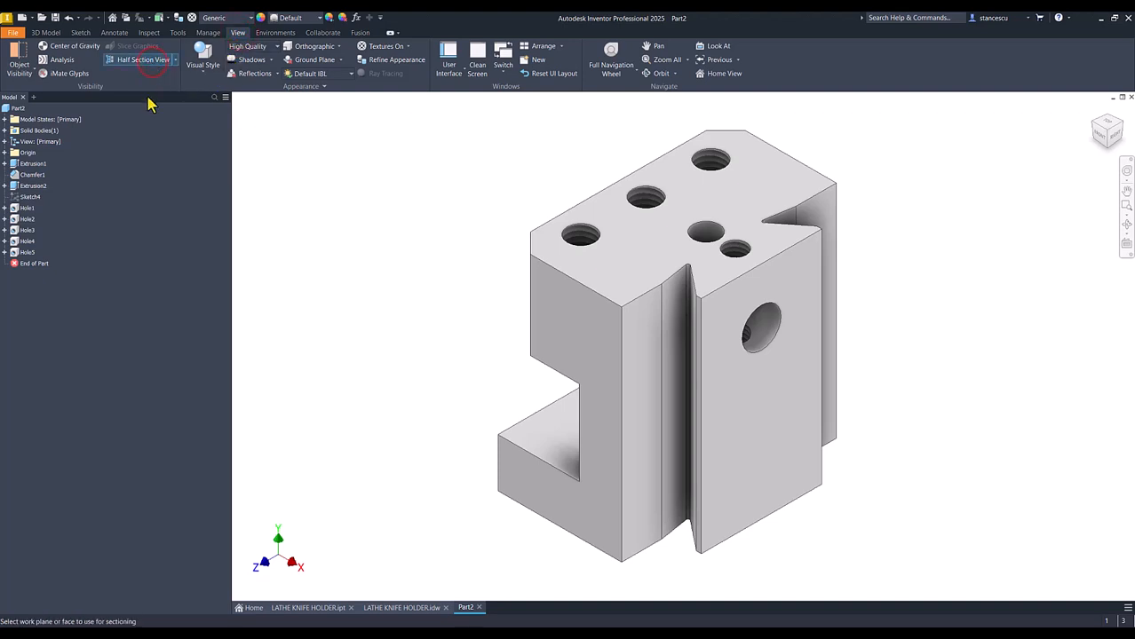
pyautogui.click(4, 153)
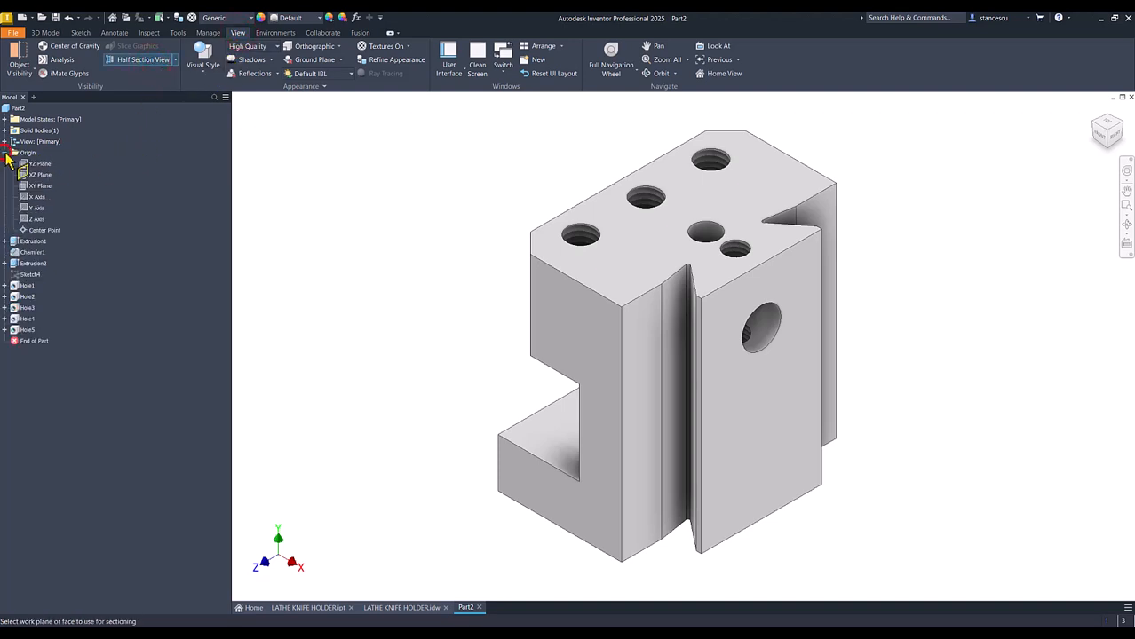
pyautogui.click(28, 187)
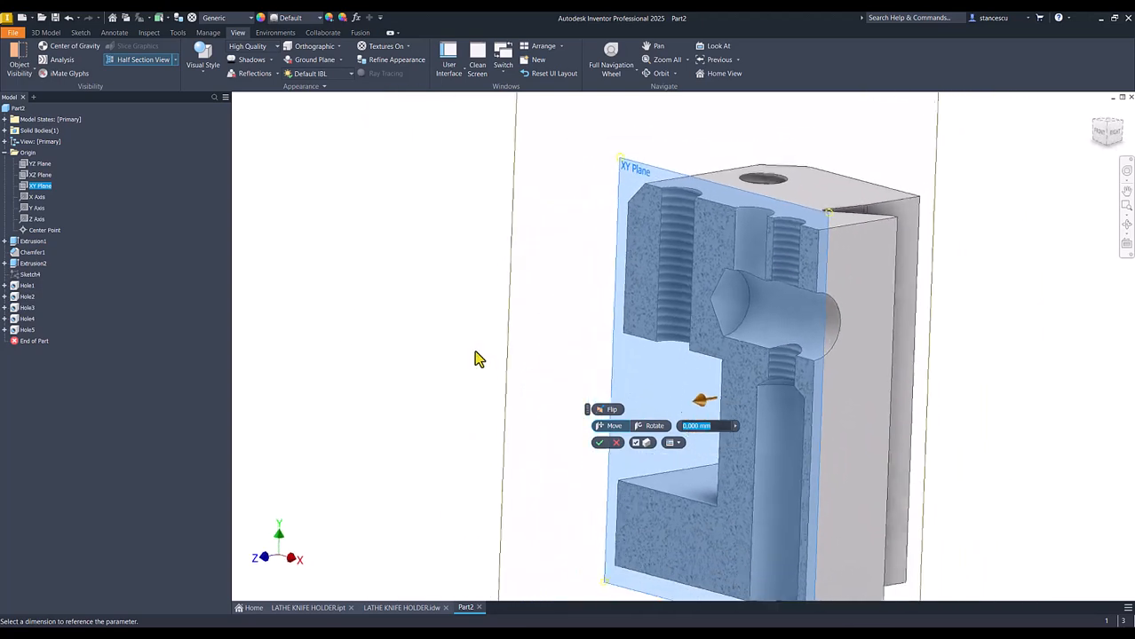
pyautogui.click(616, 443)
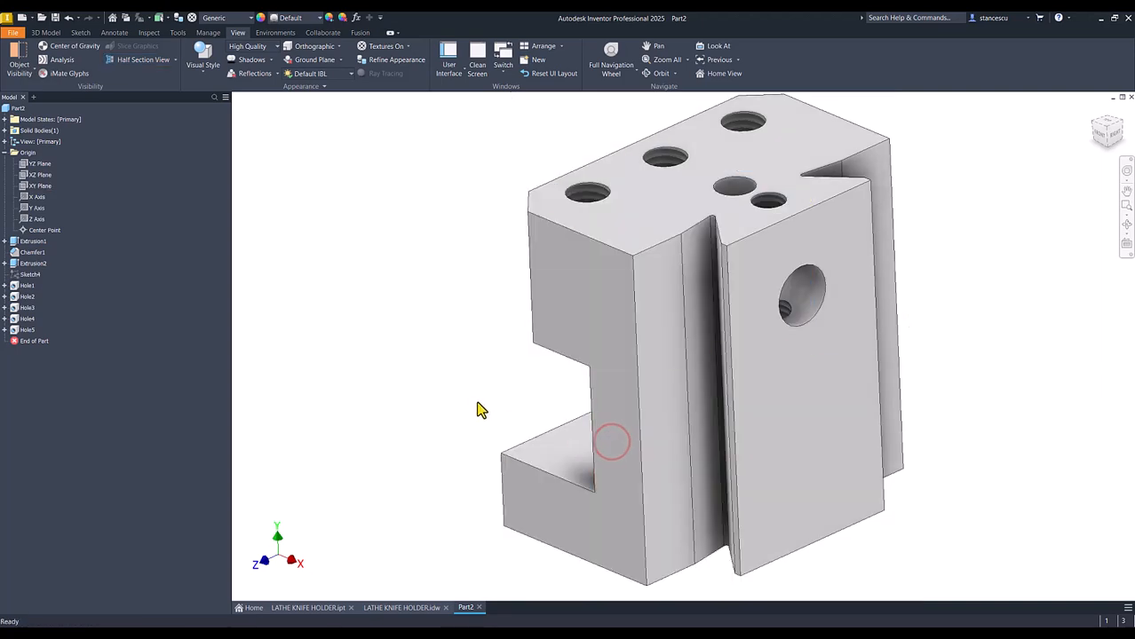
pyautogui.press('F6')
# Step: Check the undimensioned chamfer note in LATHE KNIFE HOLDER.idw and set up a 1 mm chamfer on the five top-face hole edges in Part2
pyautogui.click(407, 607)
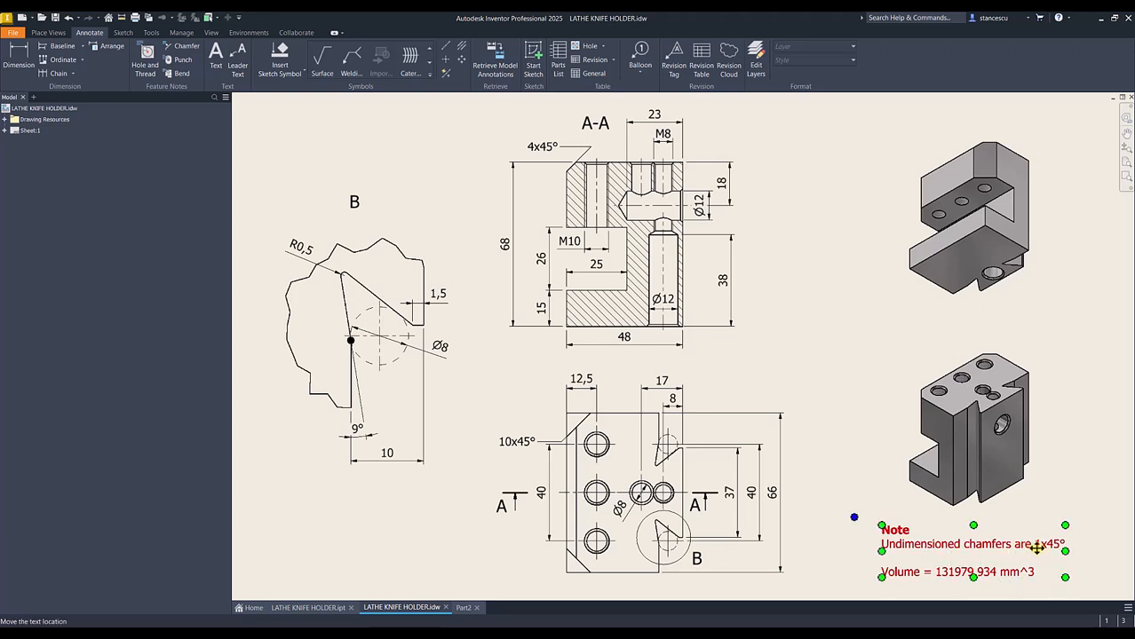
pyautogui.click(463, 609)
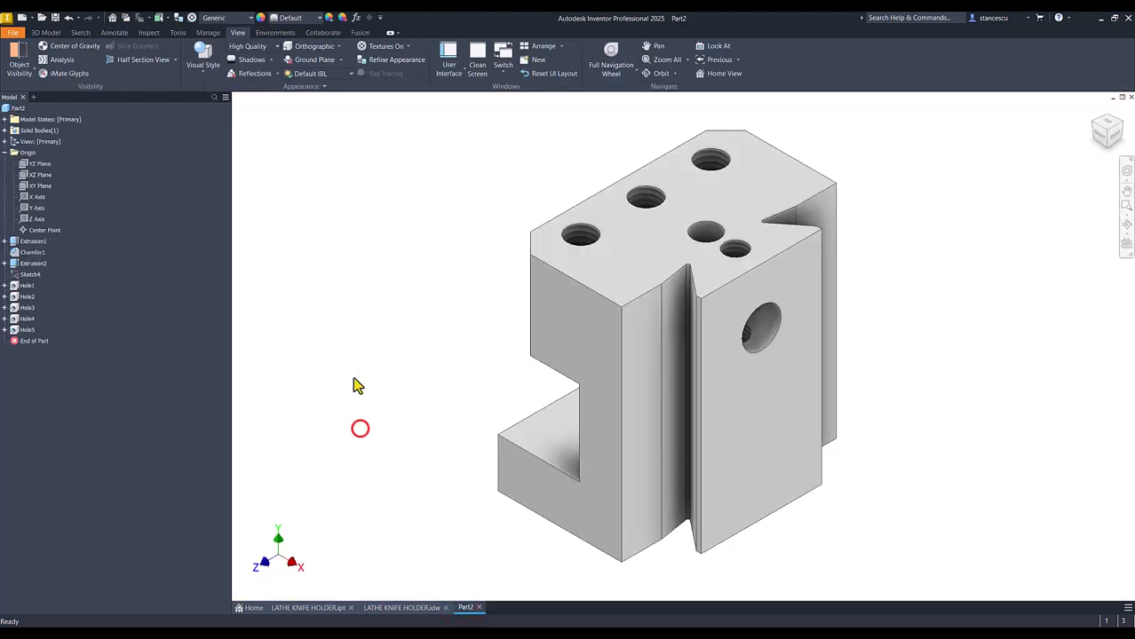
pyautogui.click(559, 237)
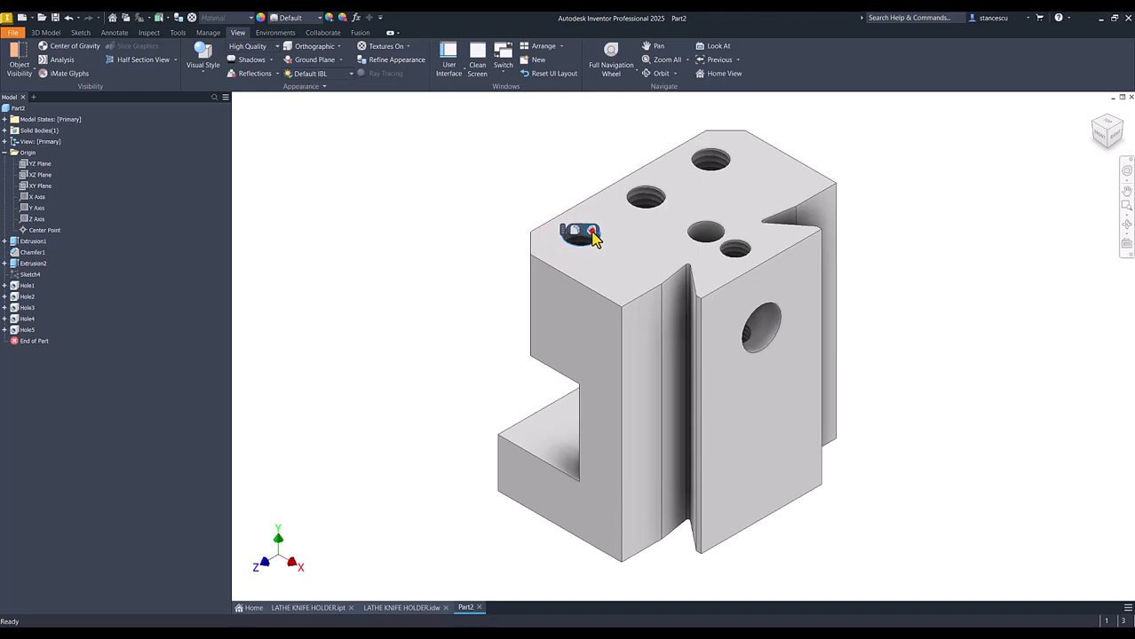
pyautogui.click(589, 230)
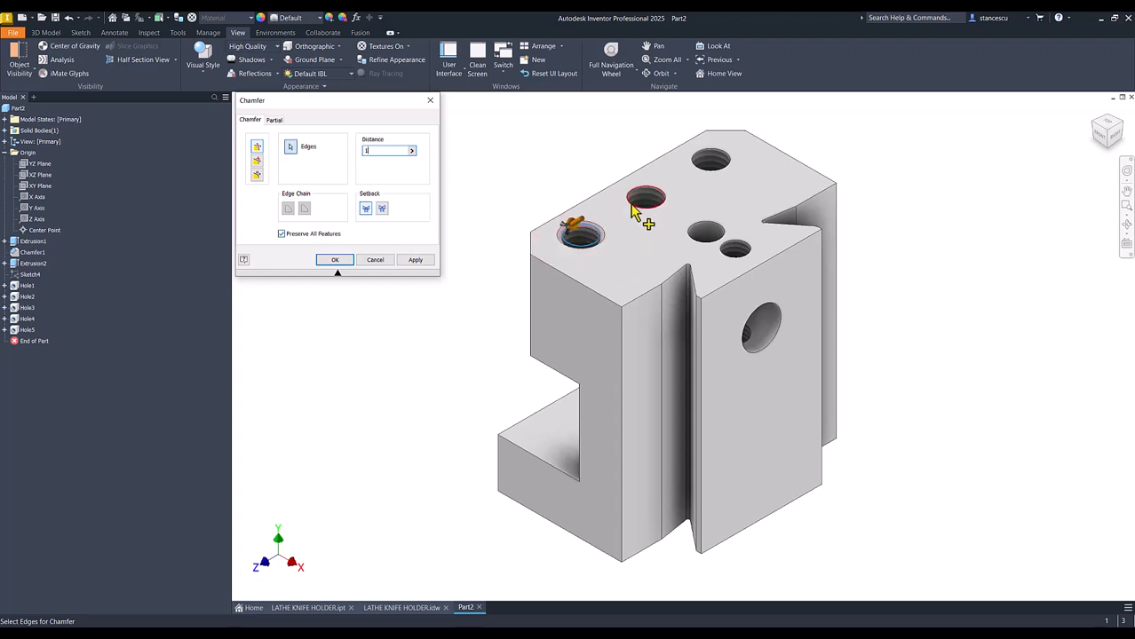
pyautogui.click(632, 202)
pyautogui.click(708, 163)
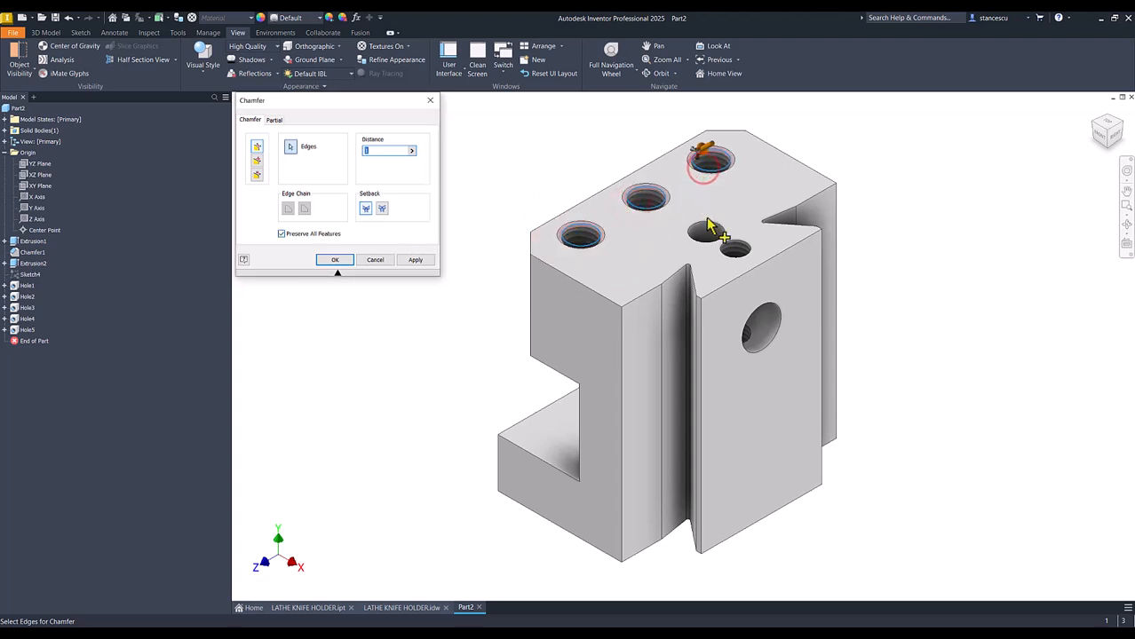
pyautogui.click(707, 227)
pyautogui.click(742, 240)
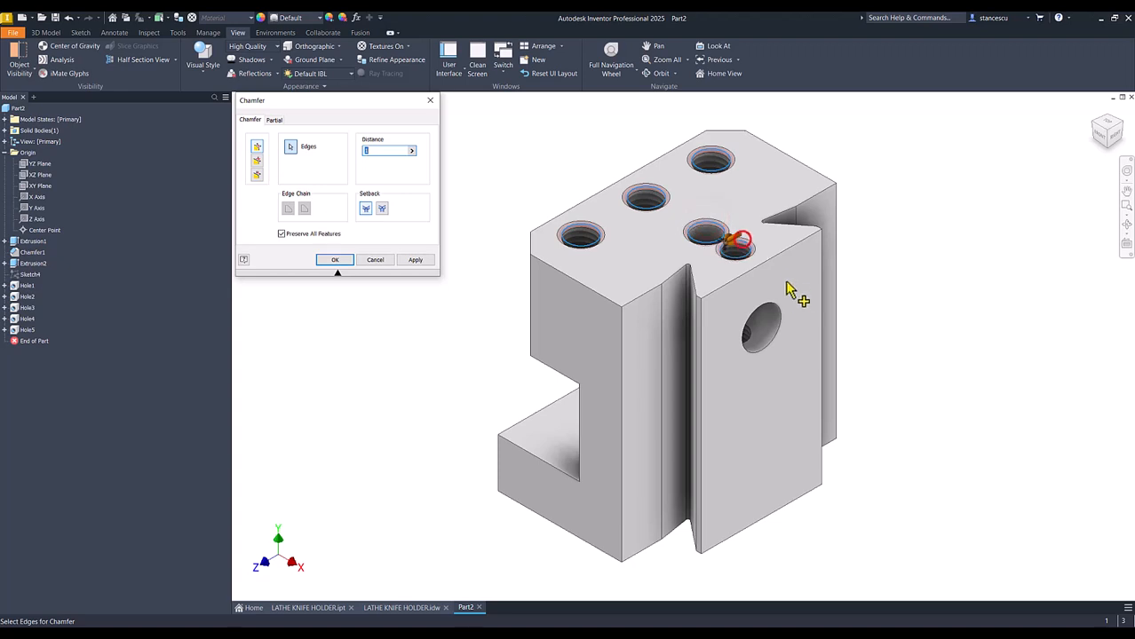
# Step: Add the mouth edges of the 12 mm side-face and bottom-face holes to the chamfer and create it
pyautogui.click(779, 310)
pyautogui.keyDown('shift'); pyautogui.moveTo(892, 309); pyautogui.dragTo(735, 464, button='middle'); pyautogui.keyUp('shift')
pyautogui.click(737, 464)
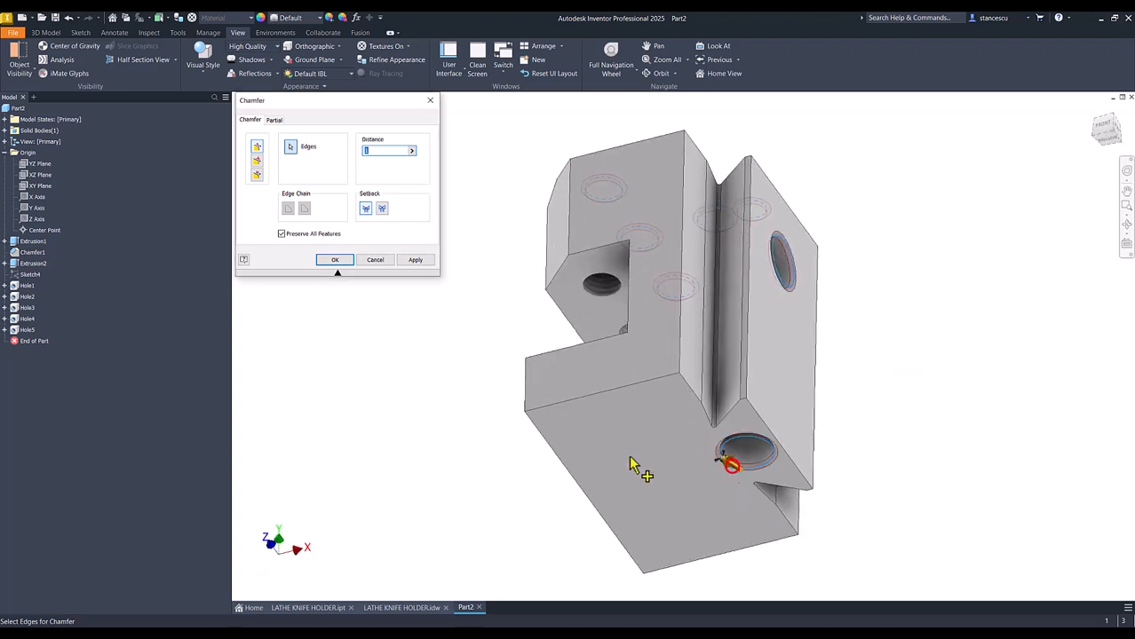
pyautogui.click(335, 259)
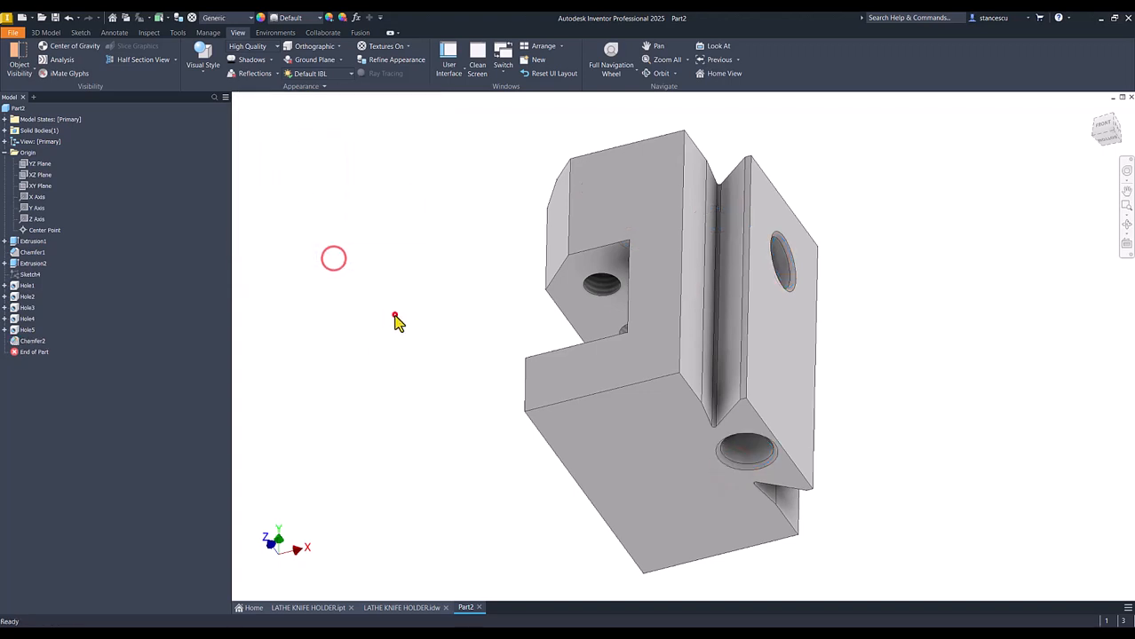
pyautogui.press('F6')
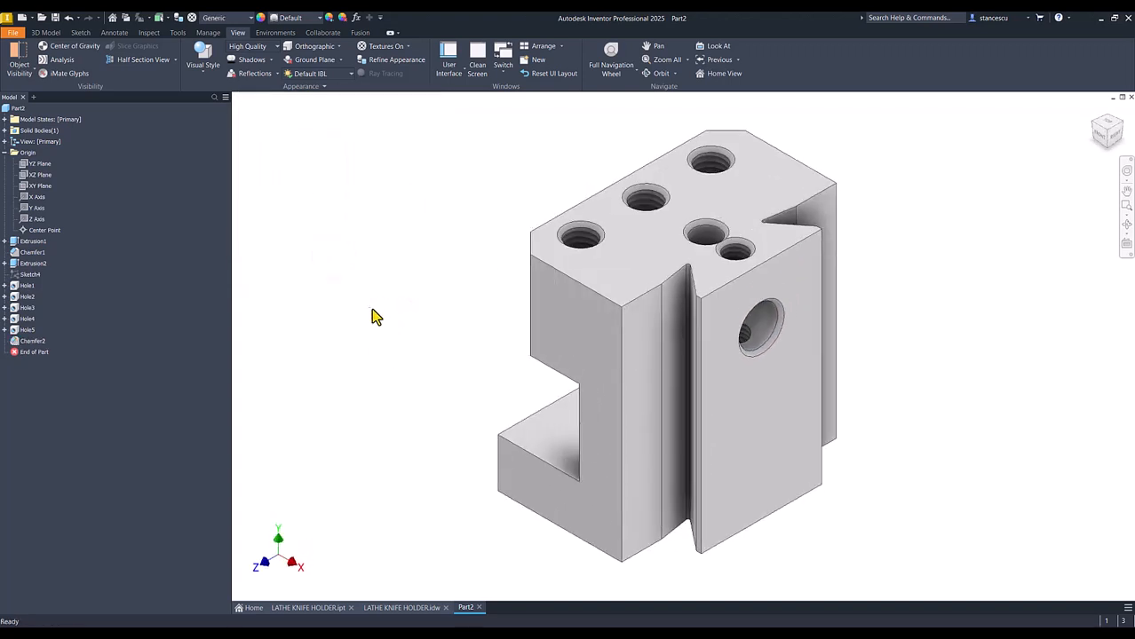
# Step: Update the part's physical properties in its iProperties and copy the volume value
pyautogui.click(5, 154)
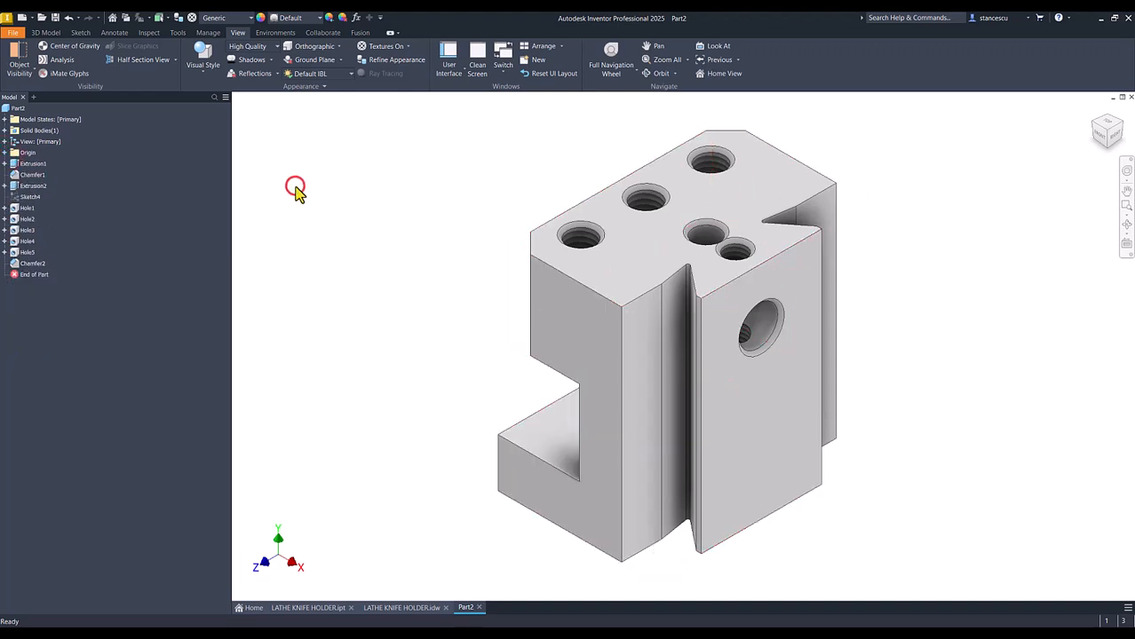
pyautogui.rightClick(11, 109)
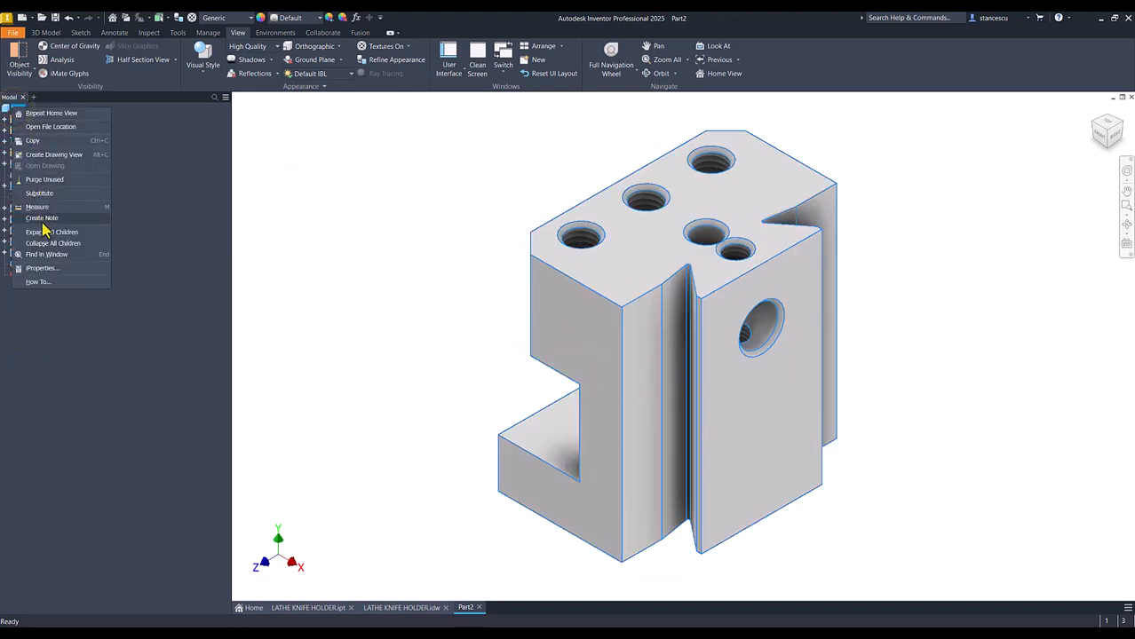
pyautogui.click(42, 268)
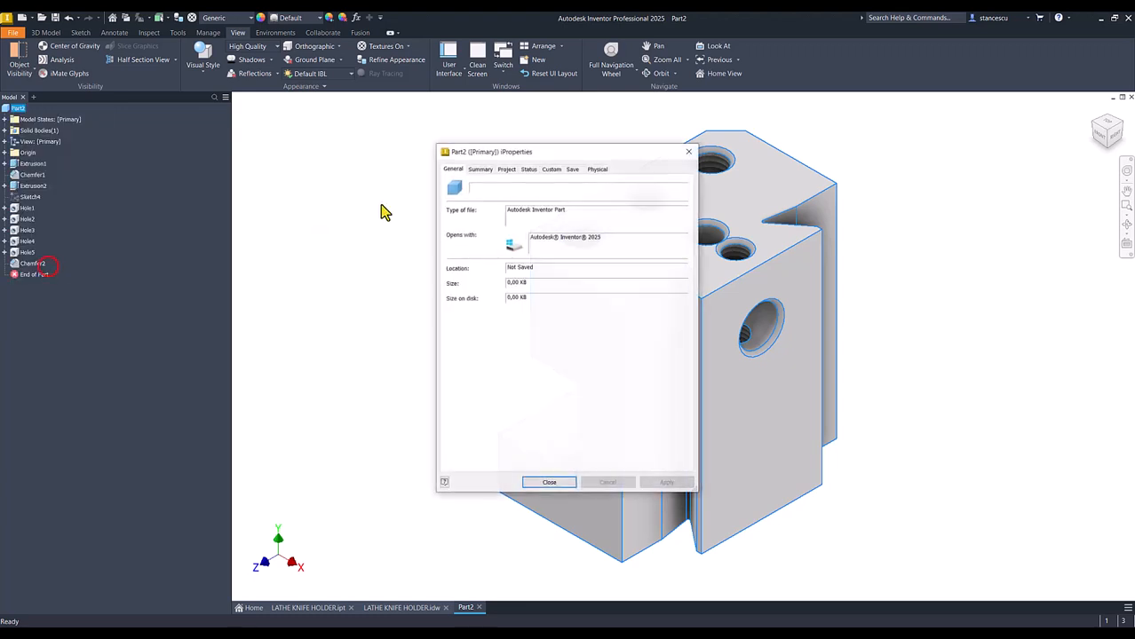
pyautogui.click(595, 169)
pyautogui.click(658, 195)
pyautogui.click(536, 330)
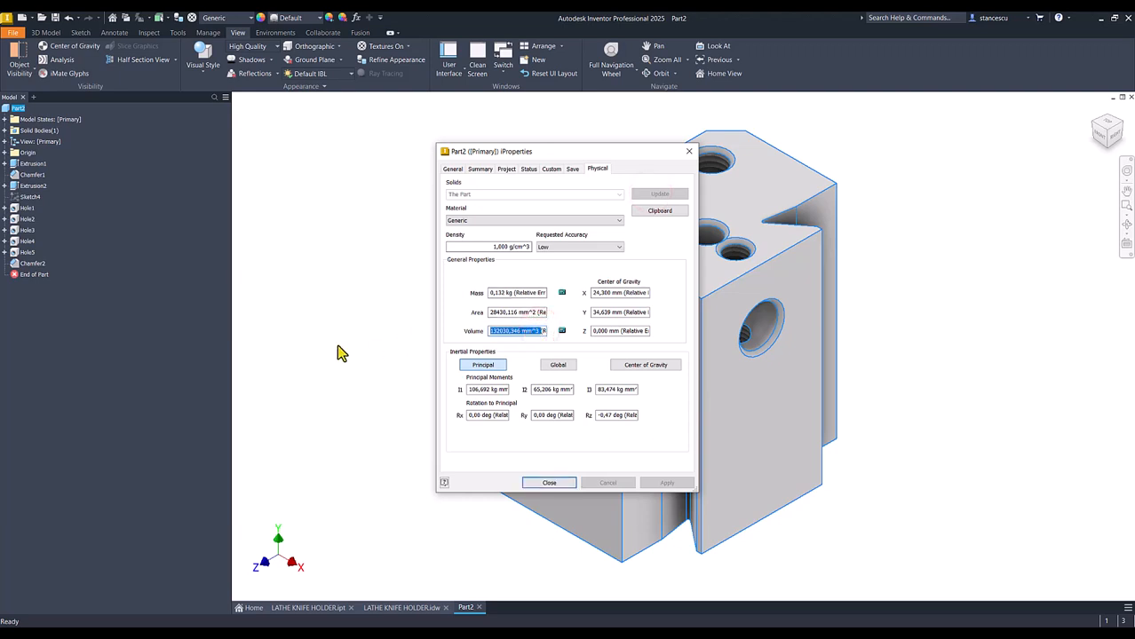
pyautogui.hotkey('ctrl', 'c')
pyautogui.click(549, 483)
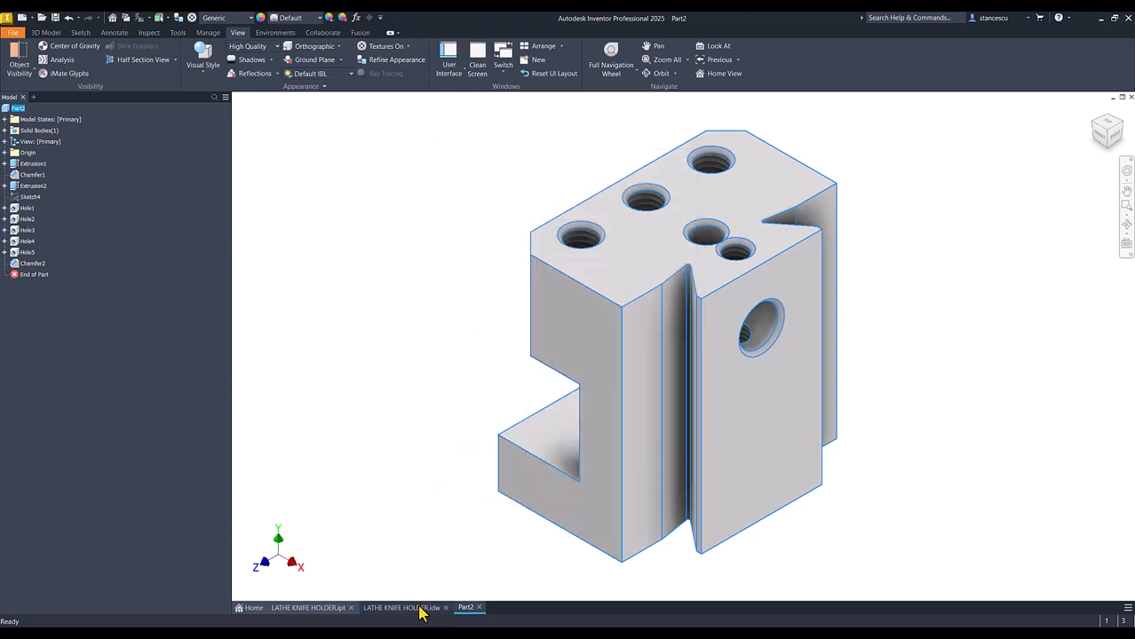
# Step: Replace the volume value in the note of LATHE KNIFE HOLDER.idw with the copied 132030,346 mm^3
pyautogui.click(425, 609)
pyautogui.doubleClick(962, 573)
pyautogui.click(644, 386)
pyautogui.press('Return')
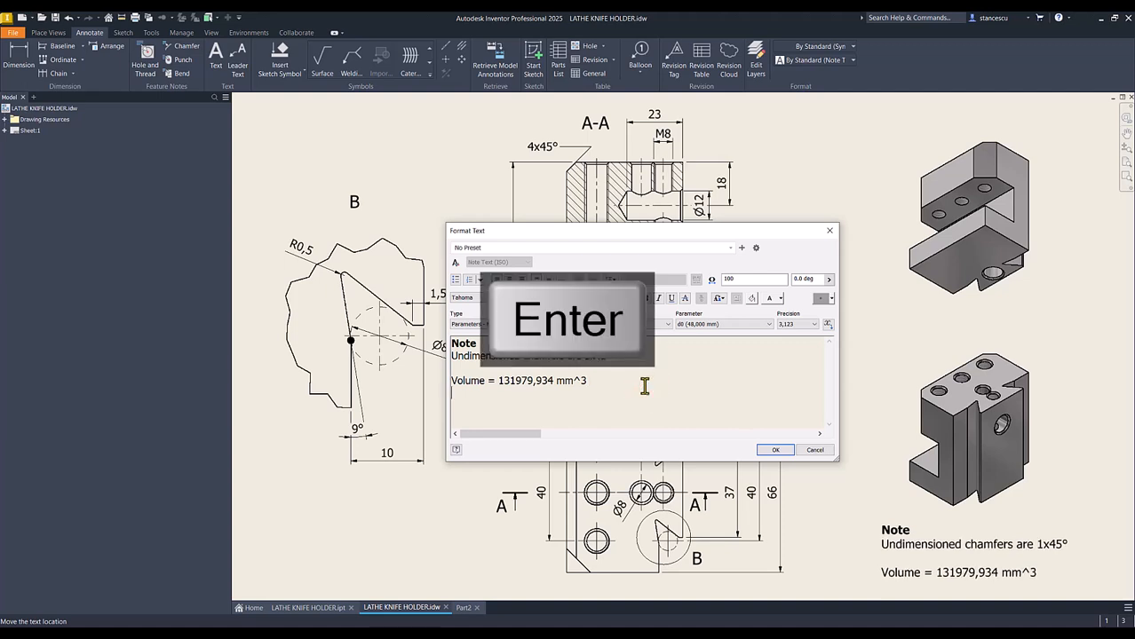
pyautogui.hotkey('ctrl', 'v')
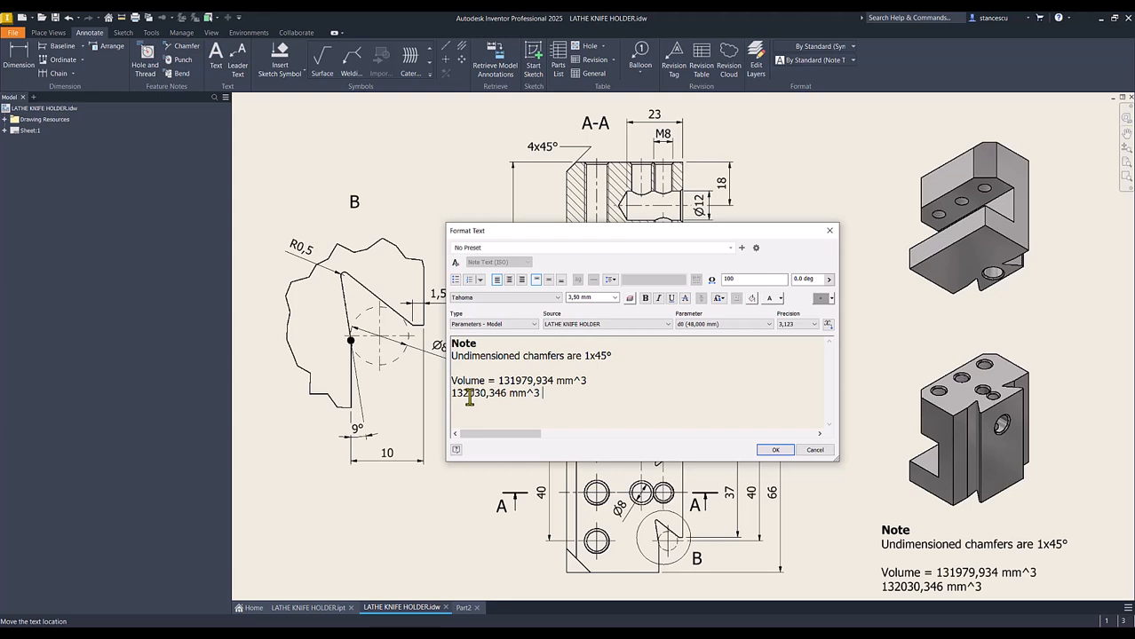
pyautogui.moveTo(468, 394); pyautogui.dragTo(476, 395)
pyautogui.moveTo(497, 382); pyautogui.dragTo(595, 382)
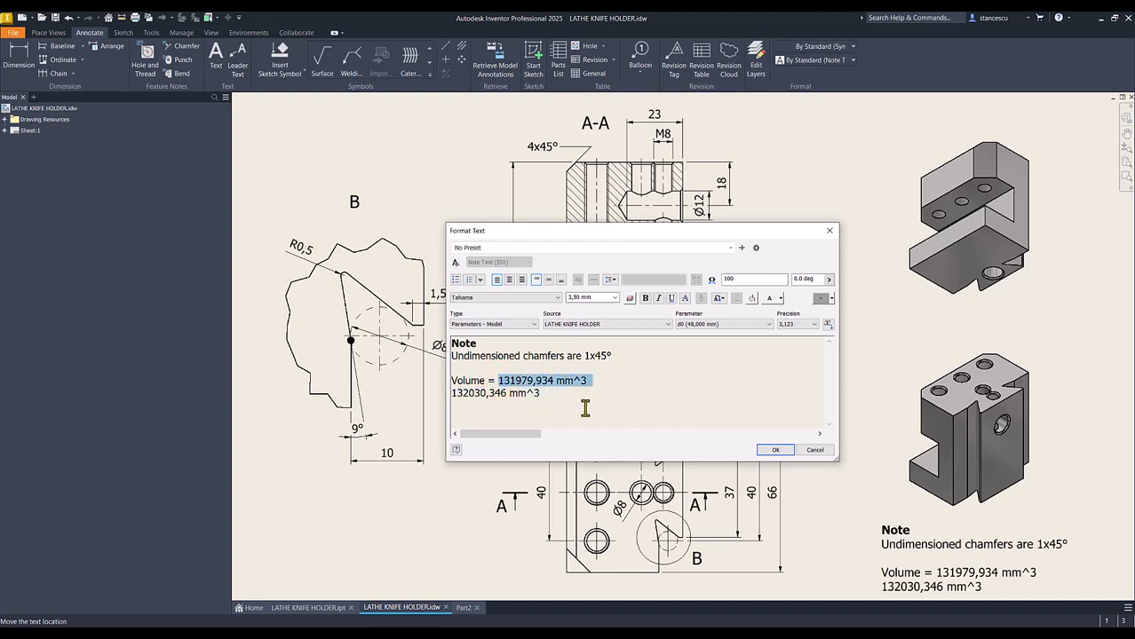
pyautogui.press('Delete')
pyautogui.press('Delete')
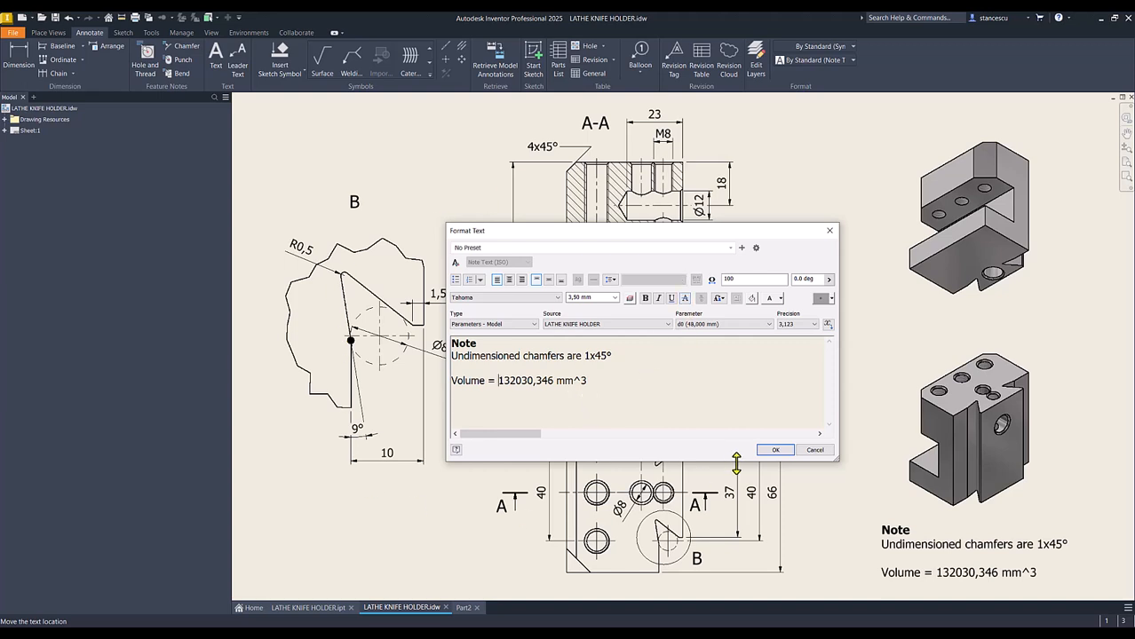
pyautogui.click(776, 450)
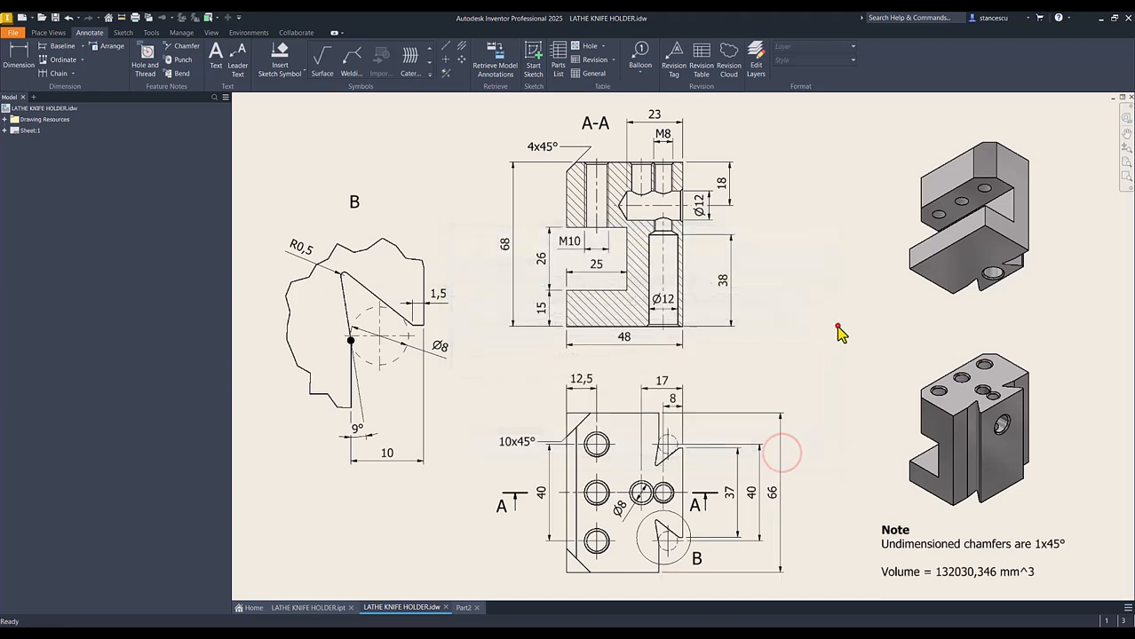
# Step: Return to Part2 and assign it the material Steel, Carbon
pyautogui.click(464, 608)
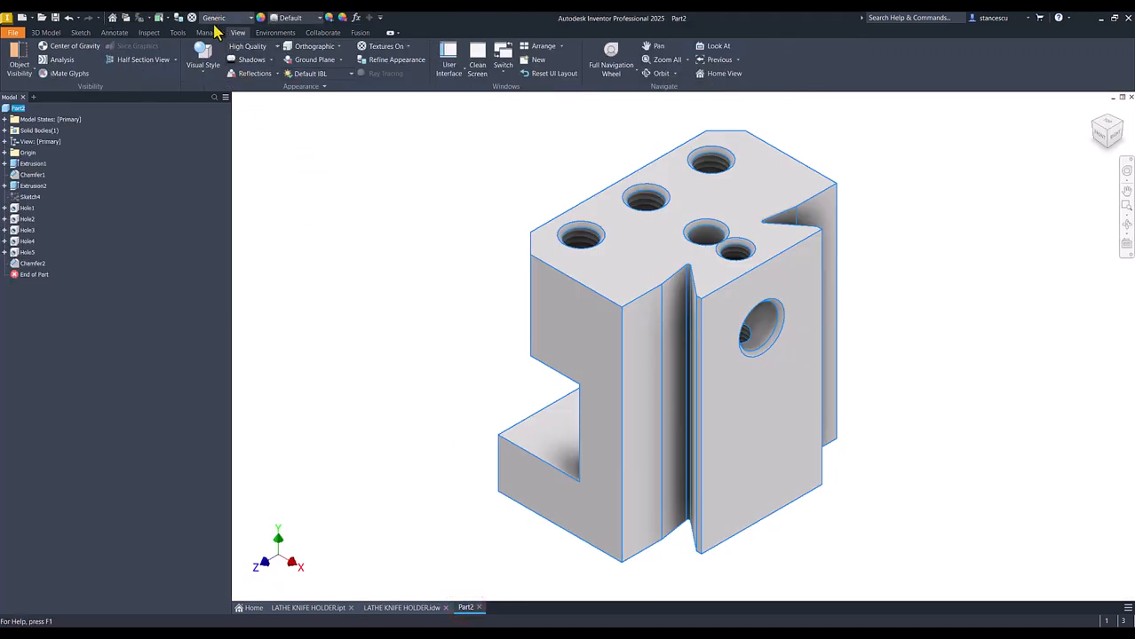
pyautogui.click(215, 19)
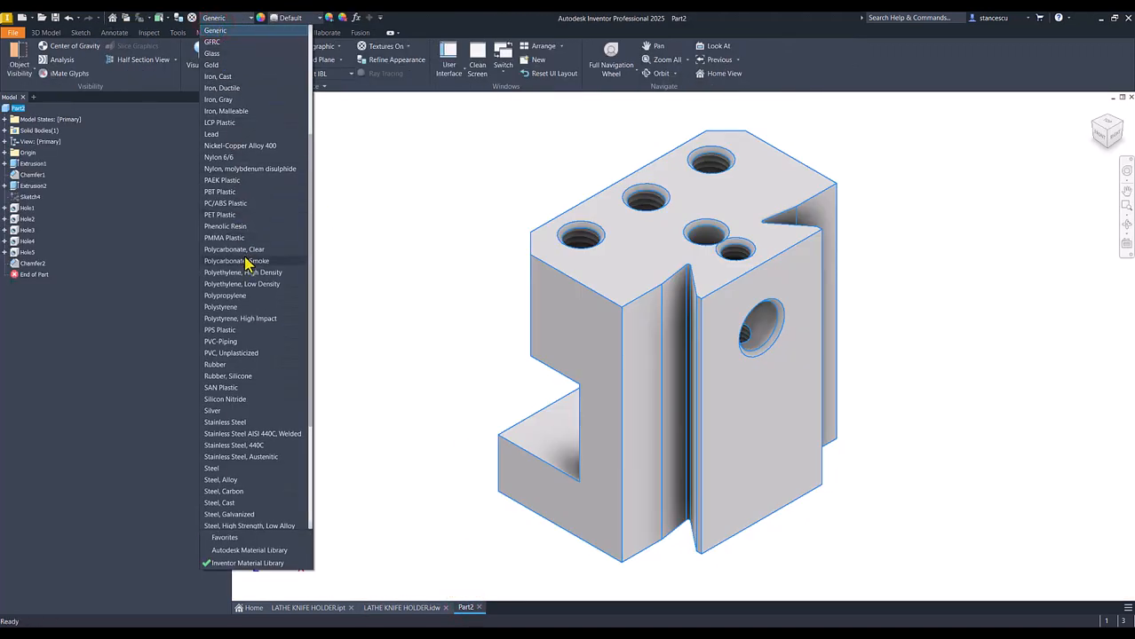
pyautogui.scroll(-2, 248, 264)
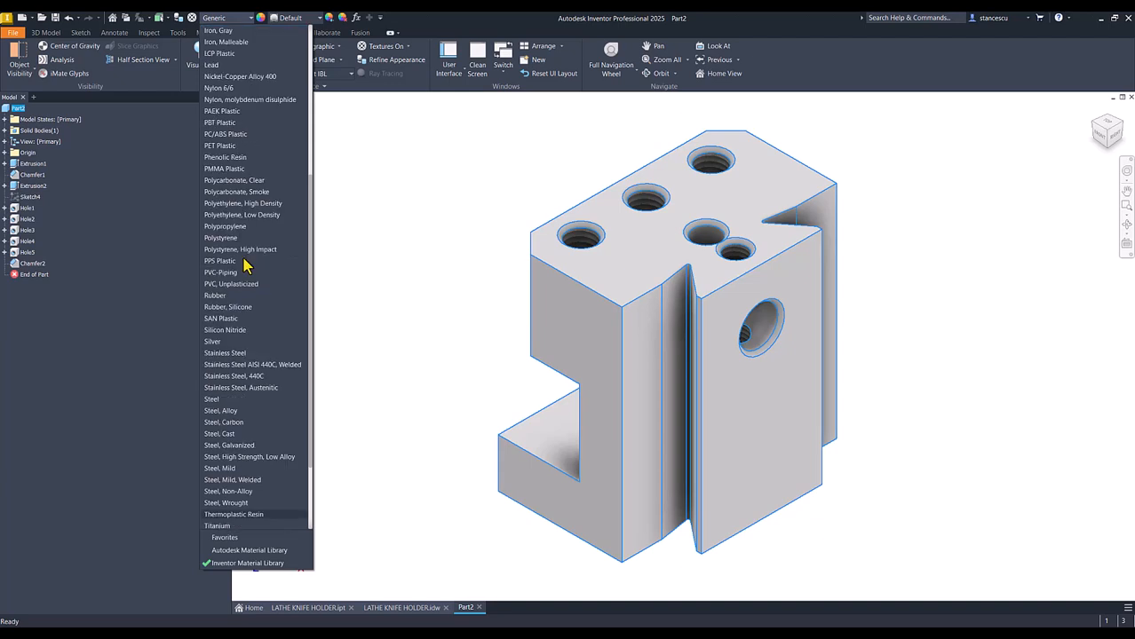
pyautogui.click(228, 423)
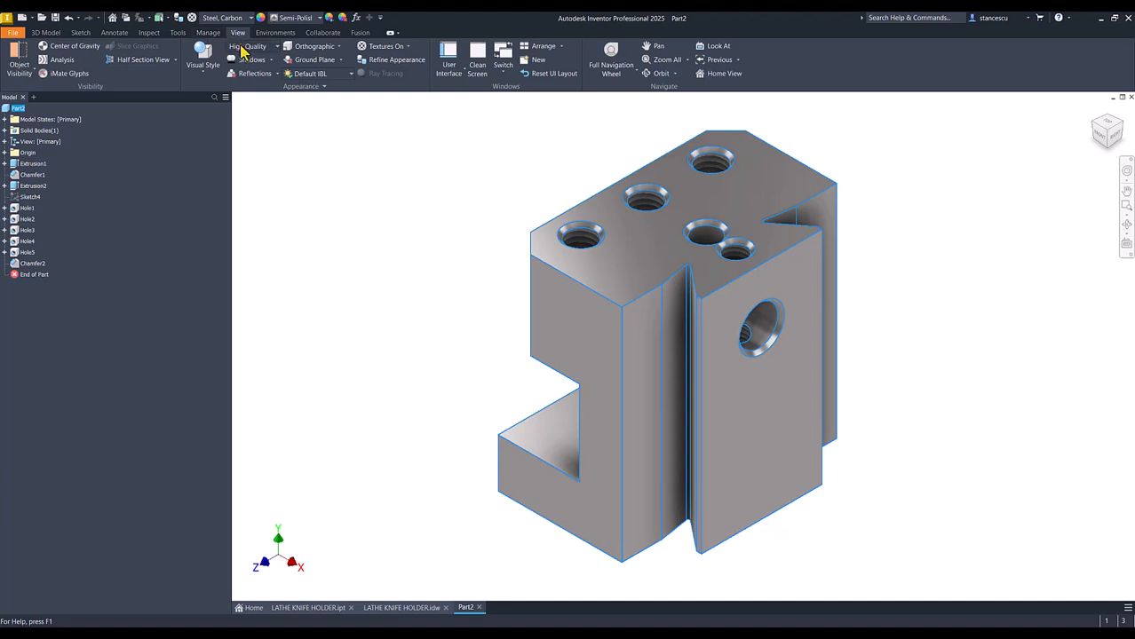
# Step: Display the part in a visual style without edges, set the lighting to Default Lights and clear the selection
pyautogui.click(201, 72)
pyautogui.click(217, 116)
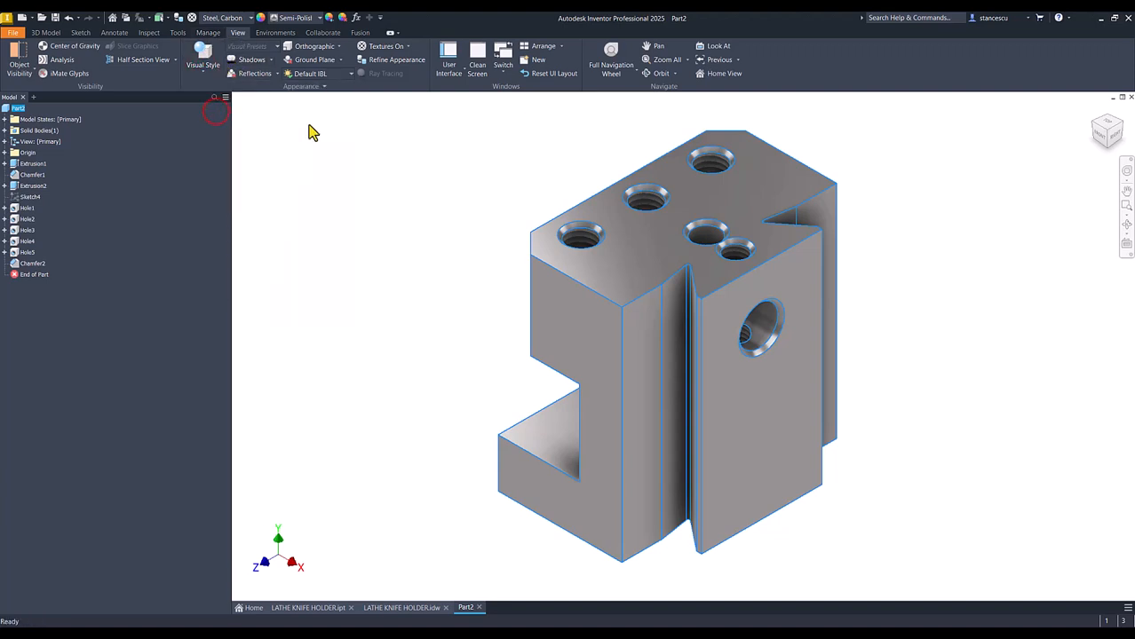
pyautogui.click(323, 77)
pyautogui.click(301, 317)
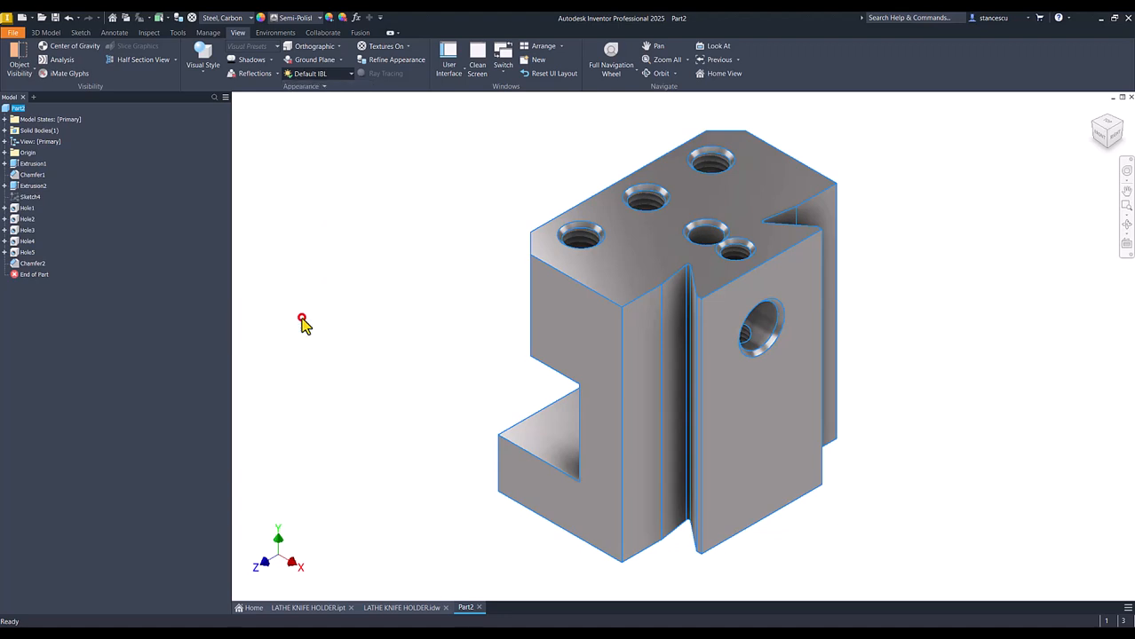
pyautogui.click(399, 278)
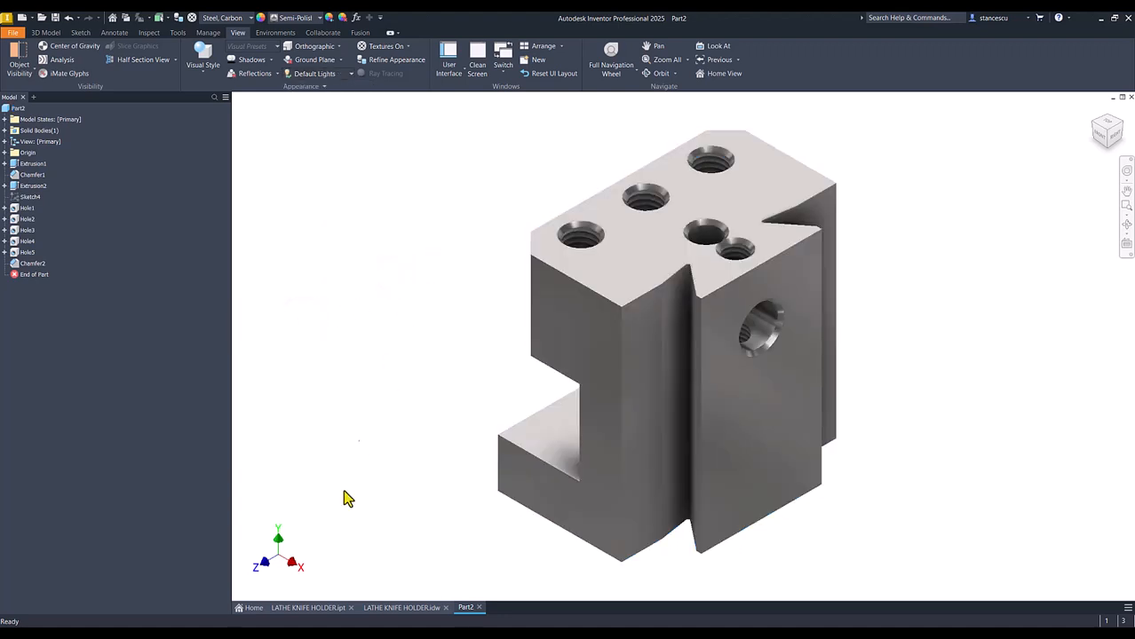
# Step: Compare the reference part LATHE KNIFE HOLDER.ipt in its home view with the modelled Part2
pyautogui.click(328, 612)
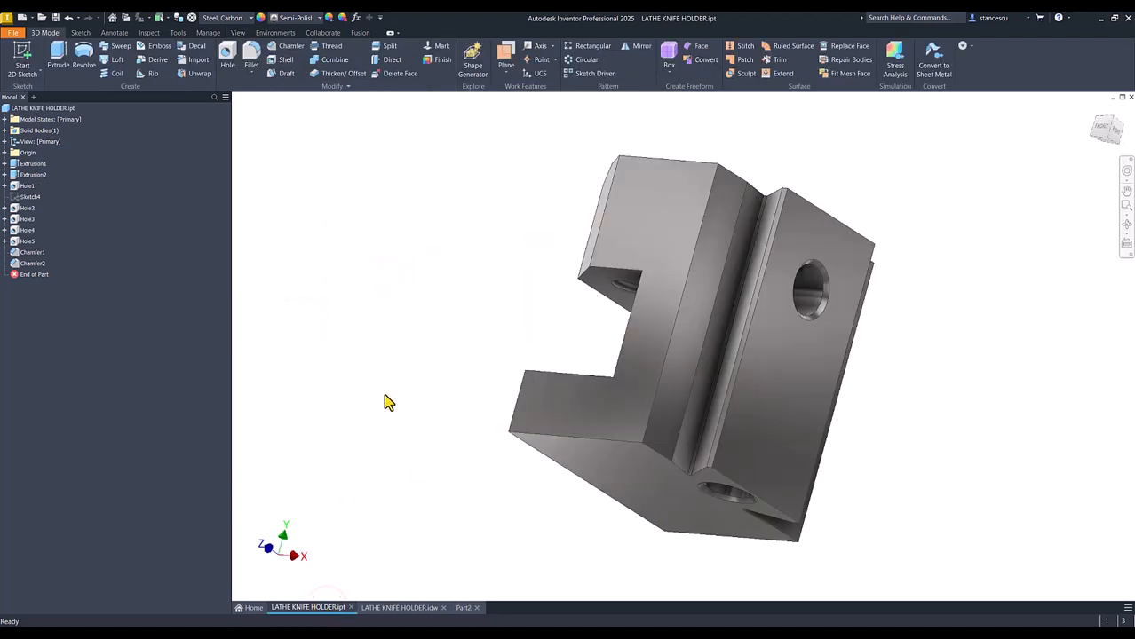
pyautogui.press('F6')
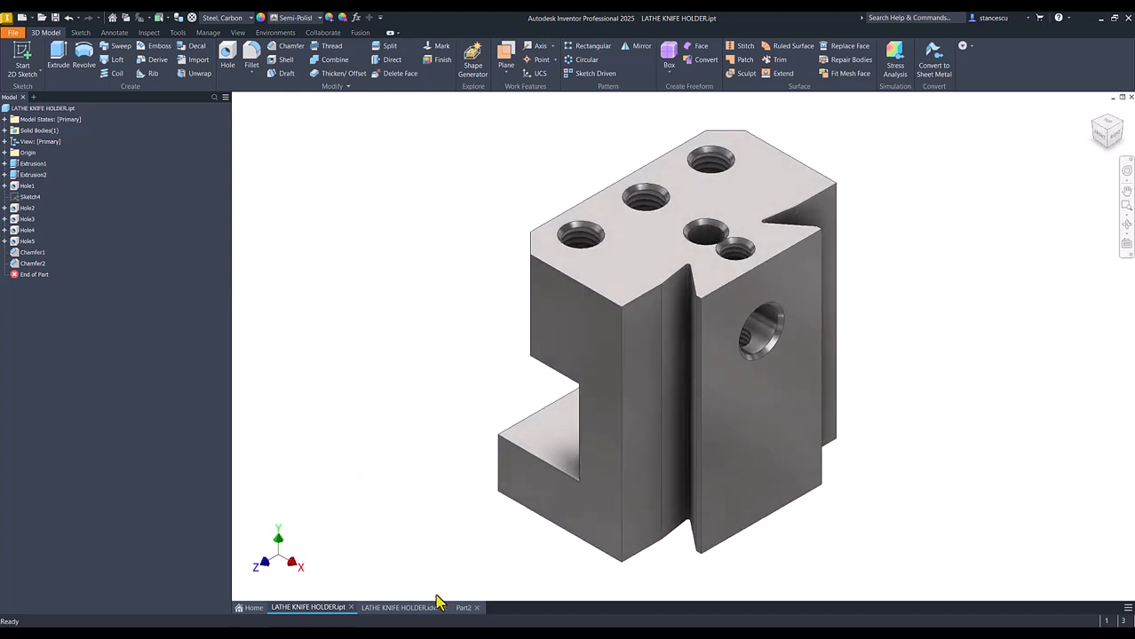
pyautogui.click(463, 608)
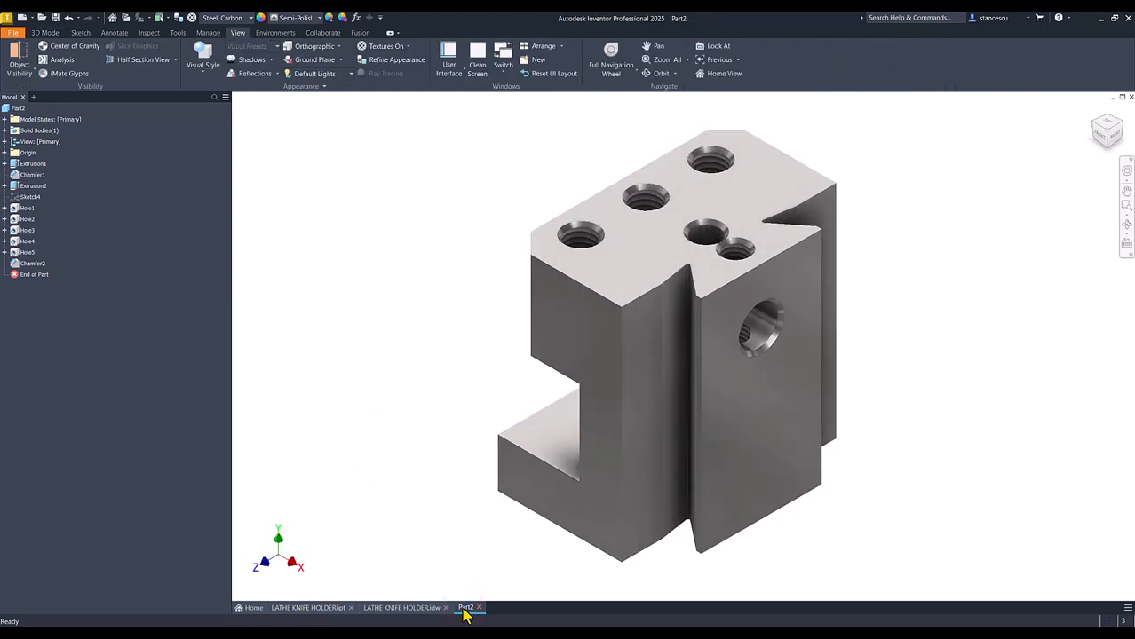
# Step: Alternate between LATHE KNIFE HOLDER.ipt and Part2 to check both models for differences in the same view
pyautogui.click(308, 609)
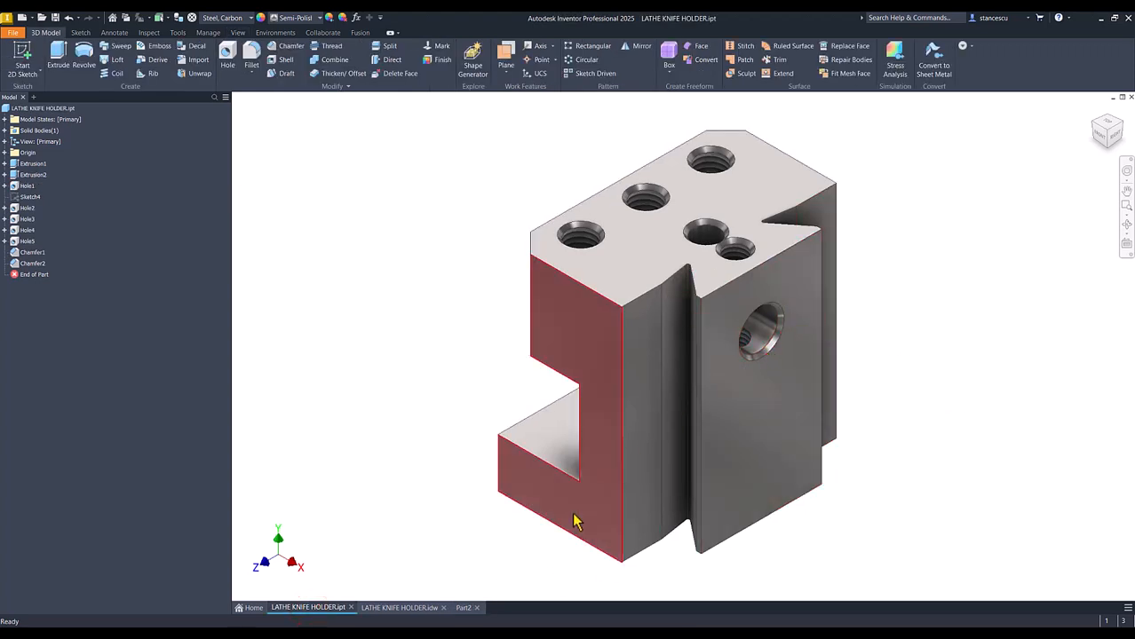
pyautogui.click(466, 608)
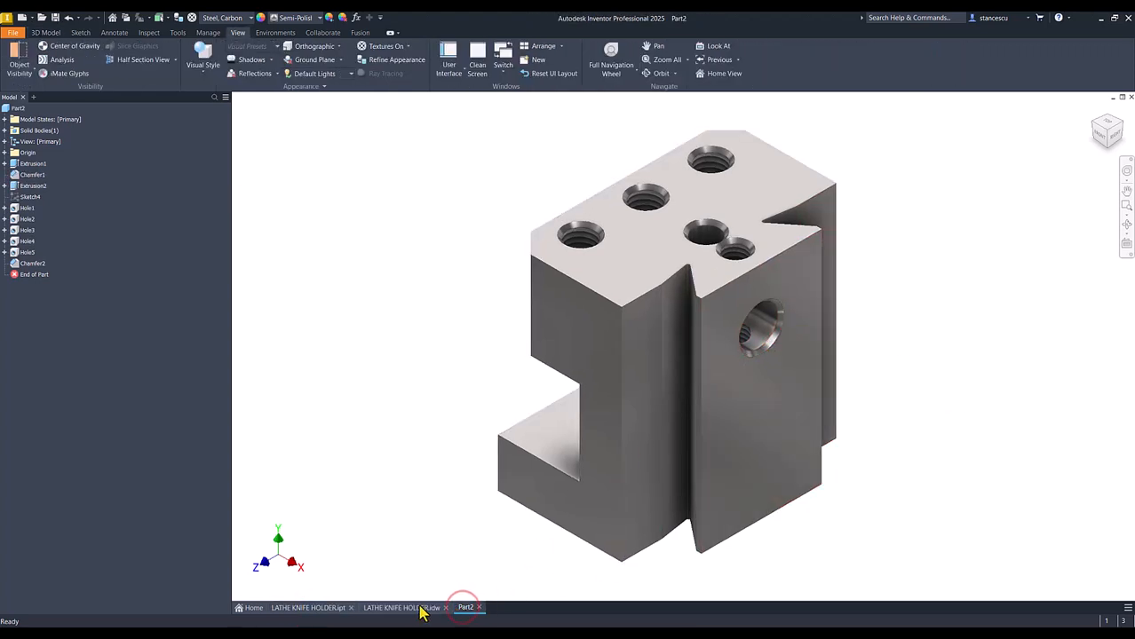
pyautogui.click(293, 611)
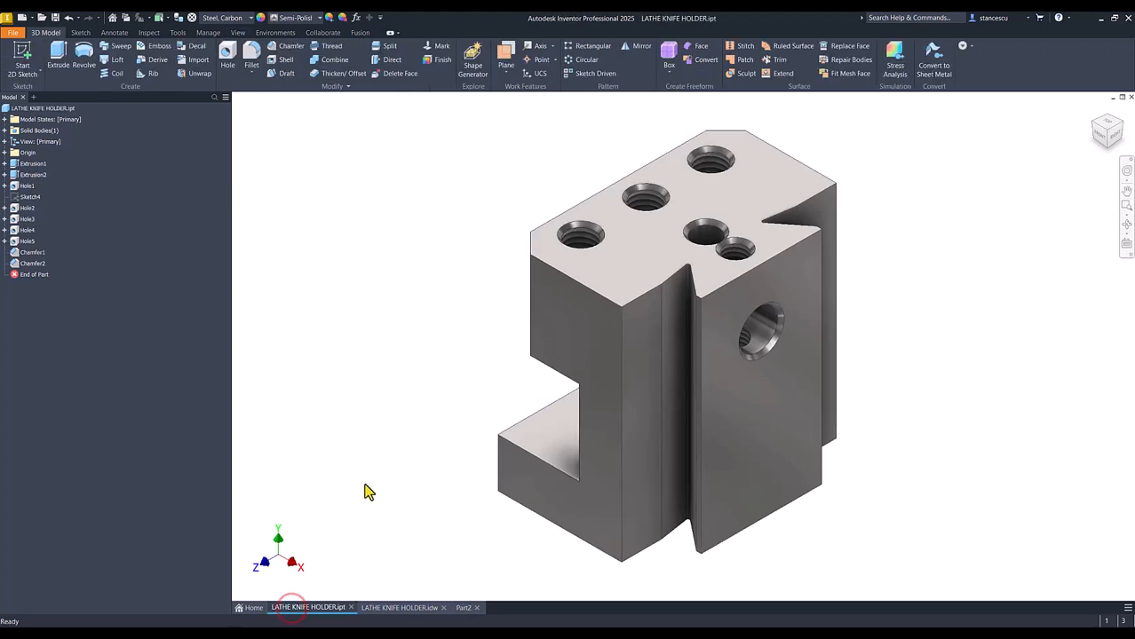
pyautogui.click(460, 612)
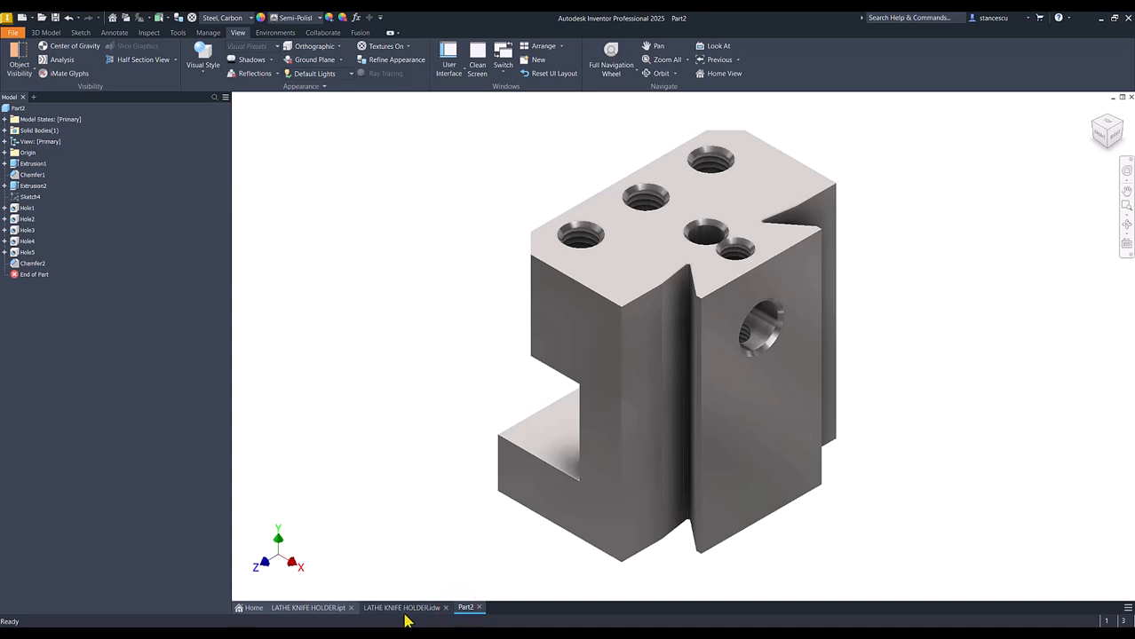
# Step: Check the Hole1 settings in LATHE KNIFE HOLDER.ipt against the LATHE KNIFE HOLDER.idw drawing, close them and return to Part2
pyautogui.hotkey('ctrl', 'Tab')
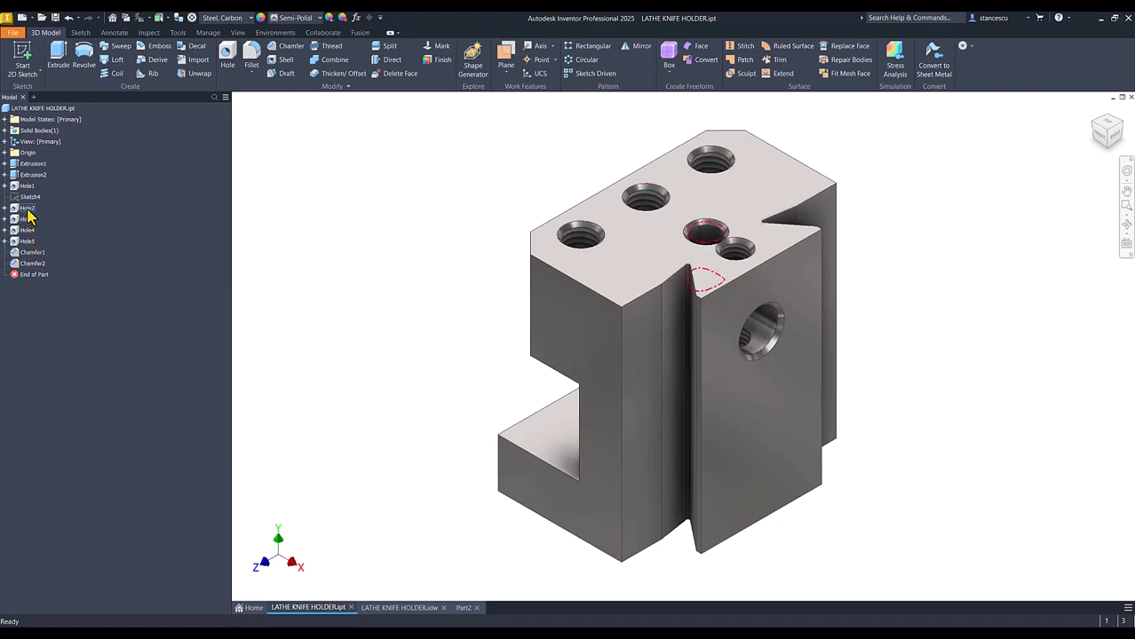
pyautogui.doubleClick(14, 188)
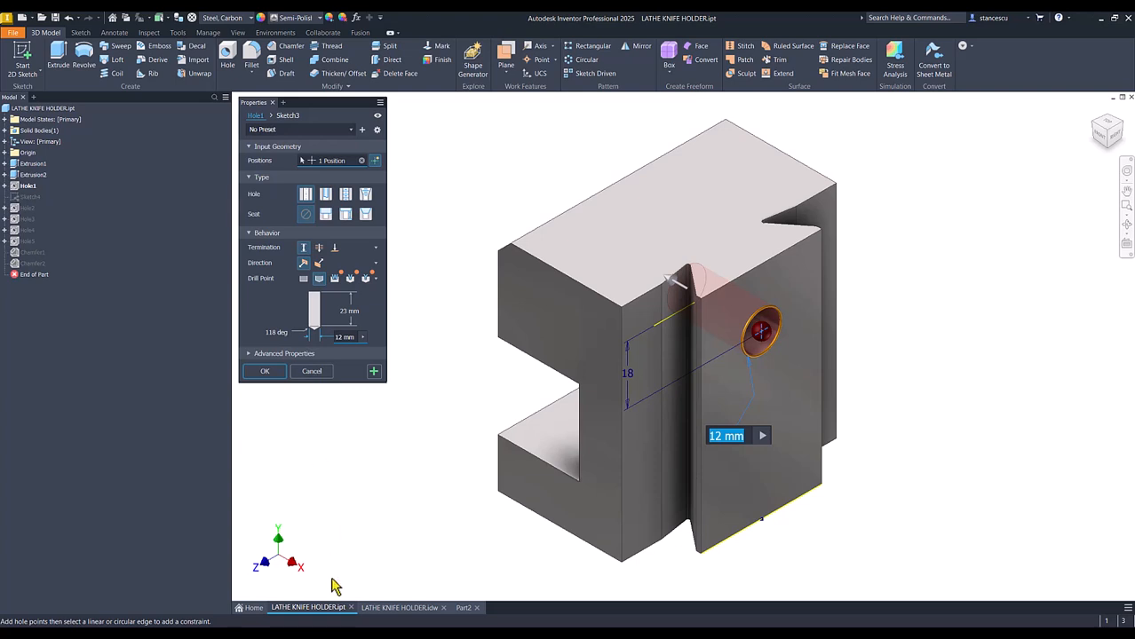
pyautogui.click(396, 609)
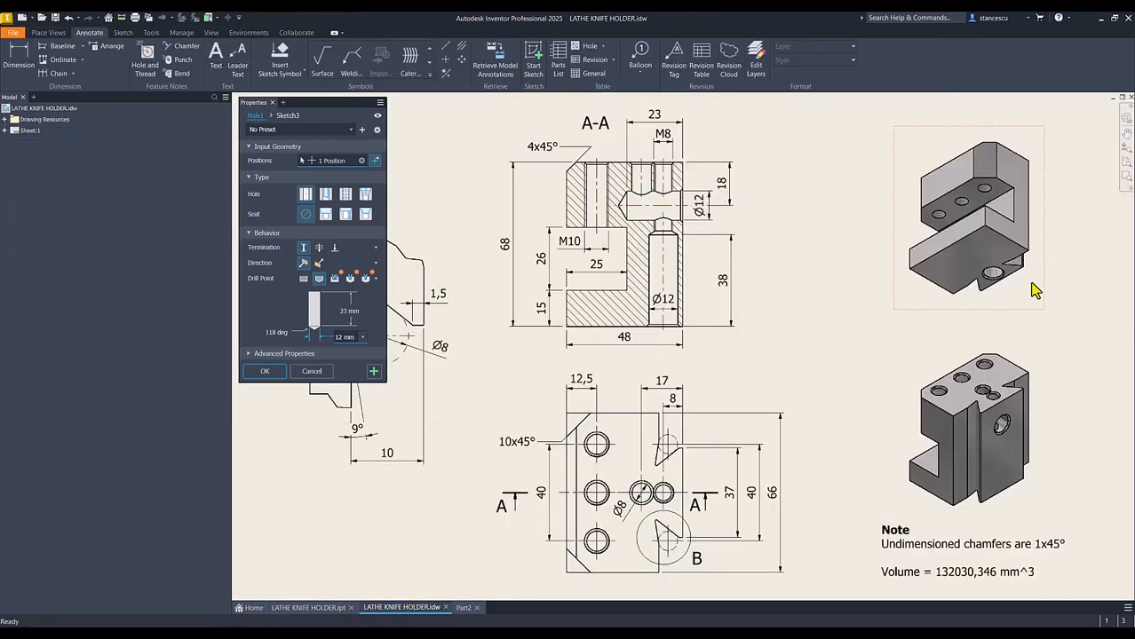
pyautogui.click(462, 610)
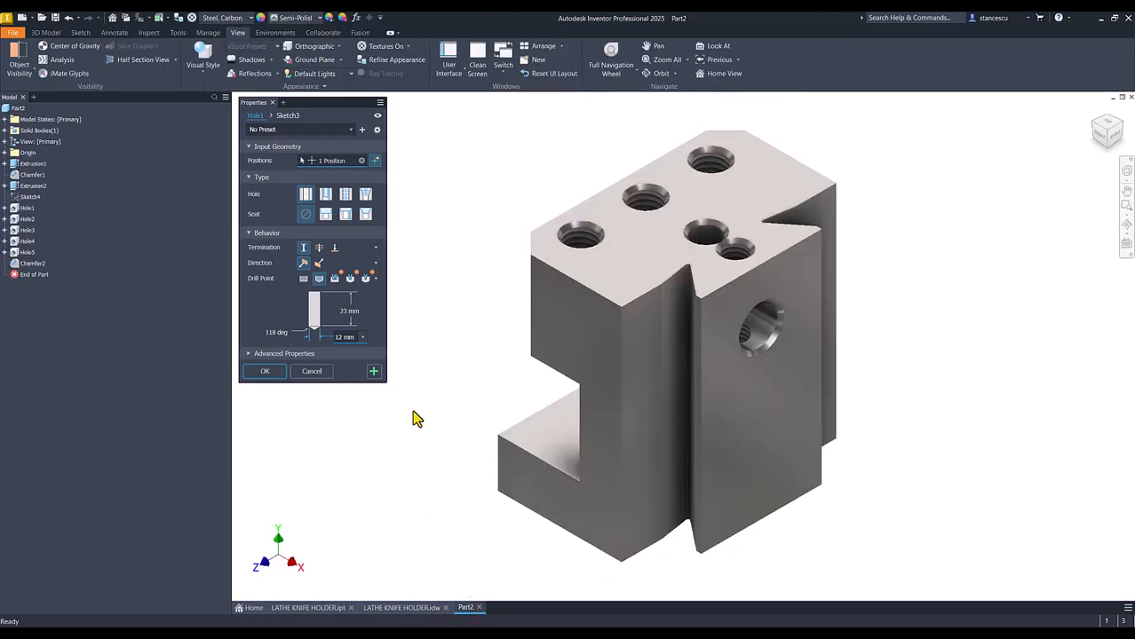
pyautogui.click(279, 372)
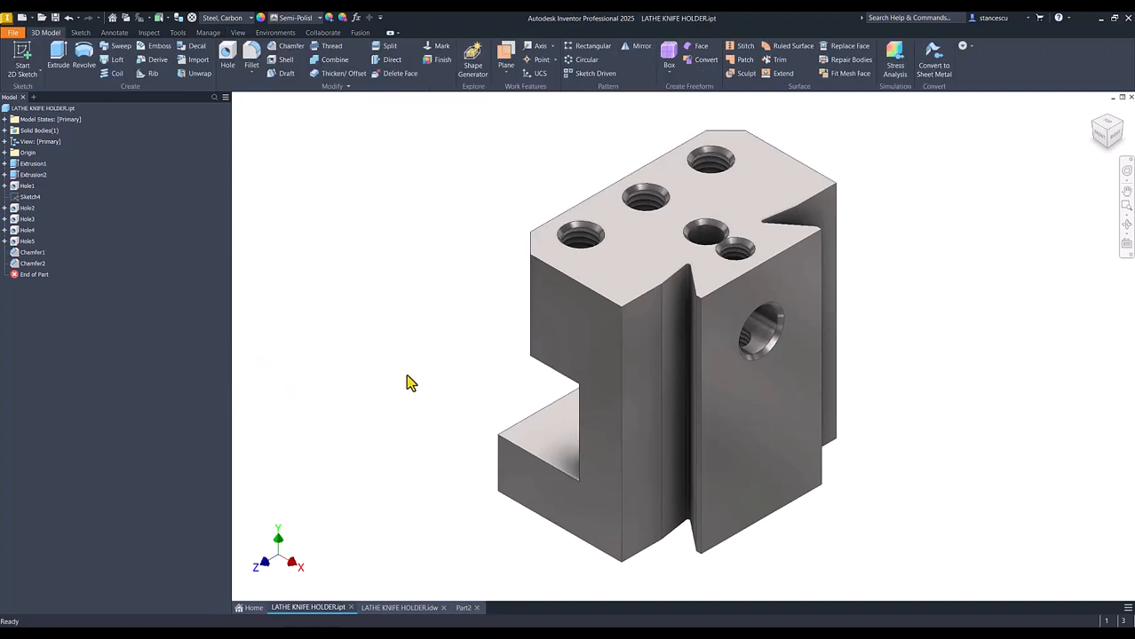
pyautogui.click(405, 374)
pyautogui.click(463, 609)
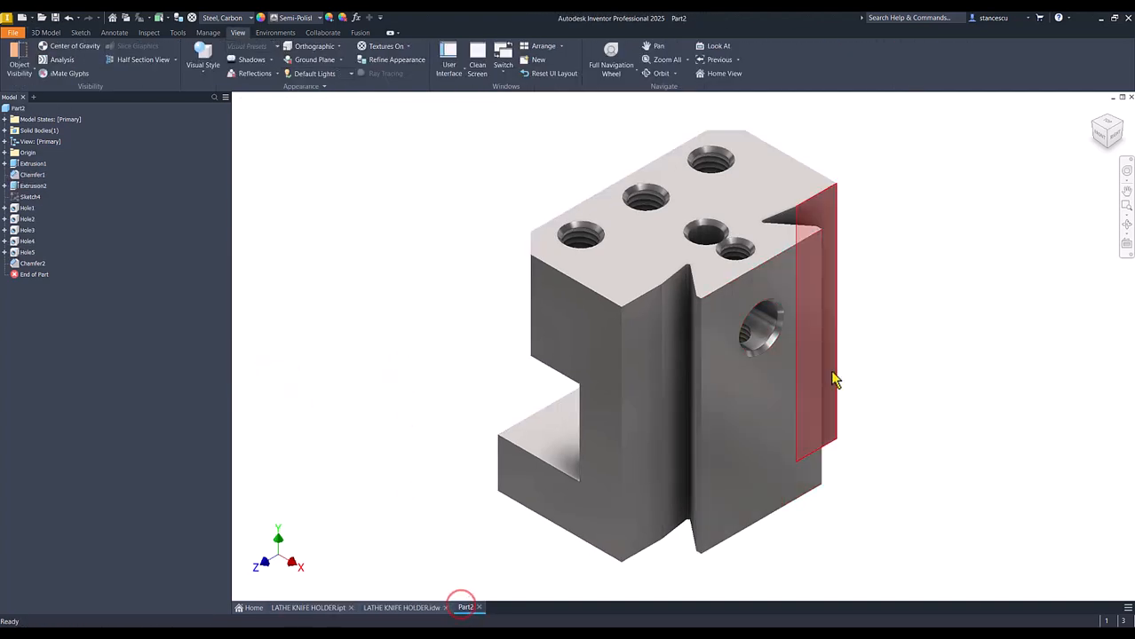